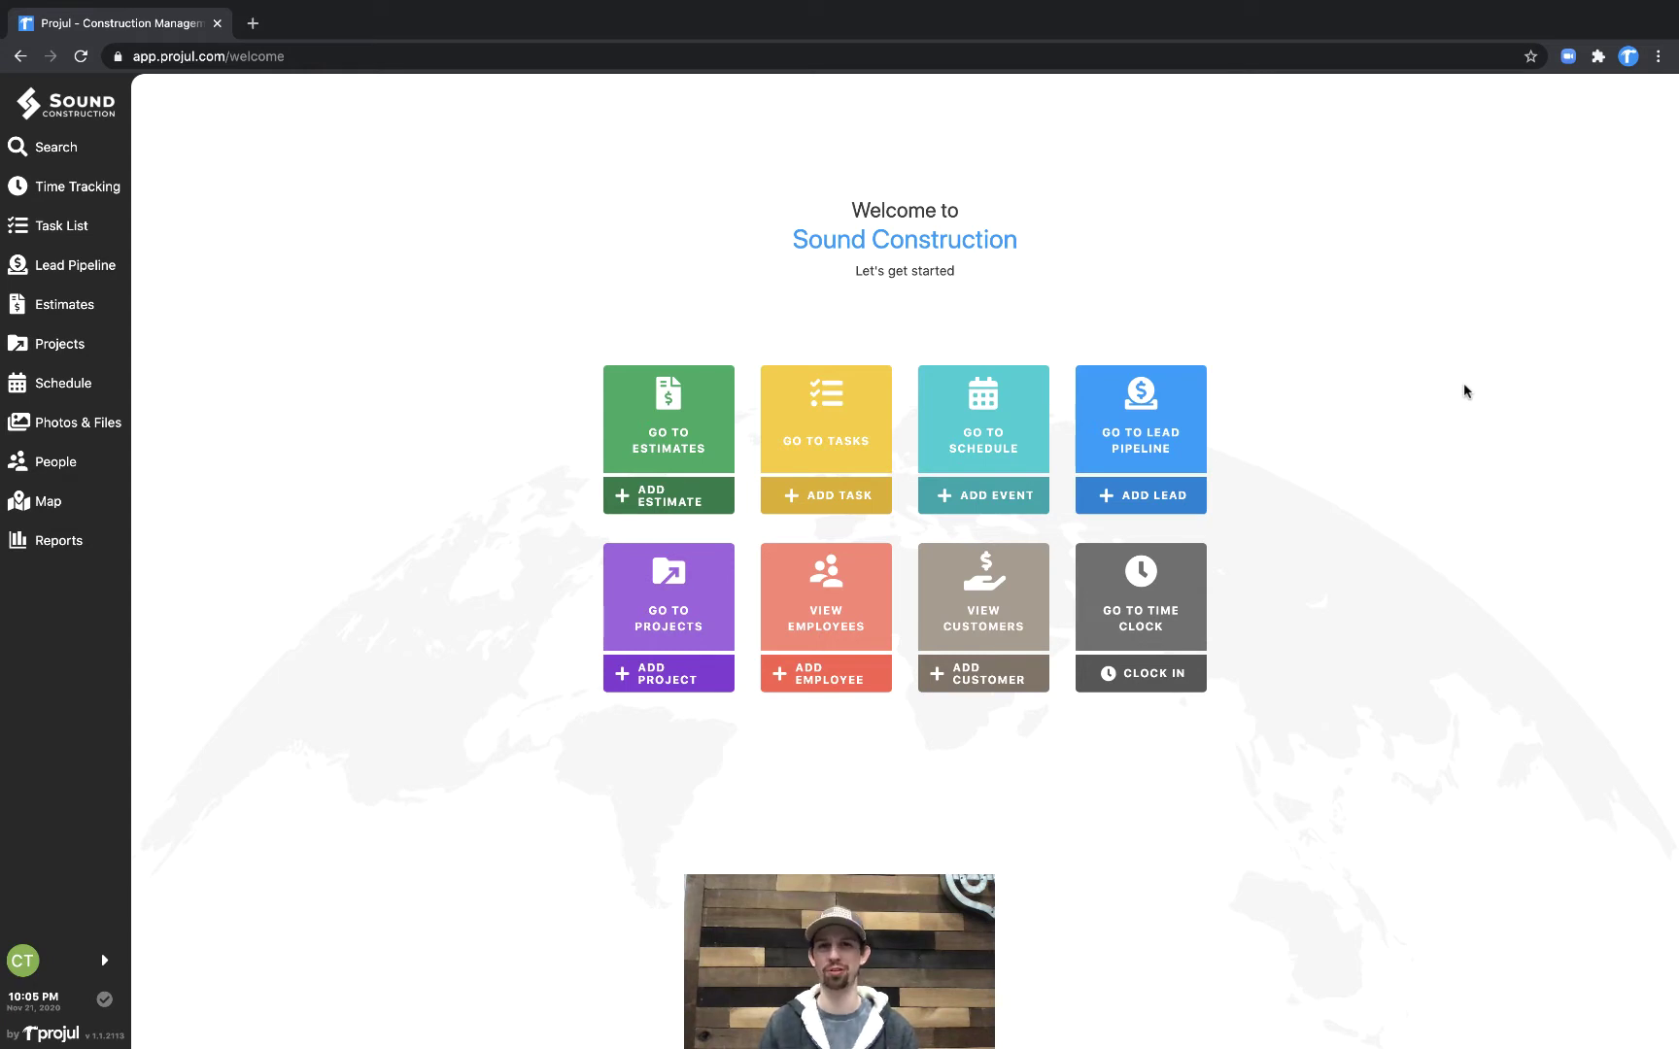
# - Open the Lead Pipeline's Estimates to Write view
pyautogui.click(95, 269)
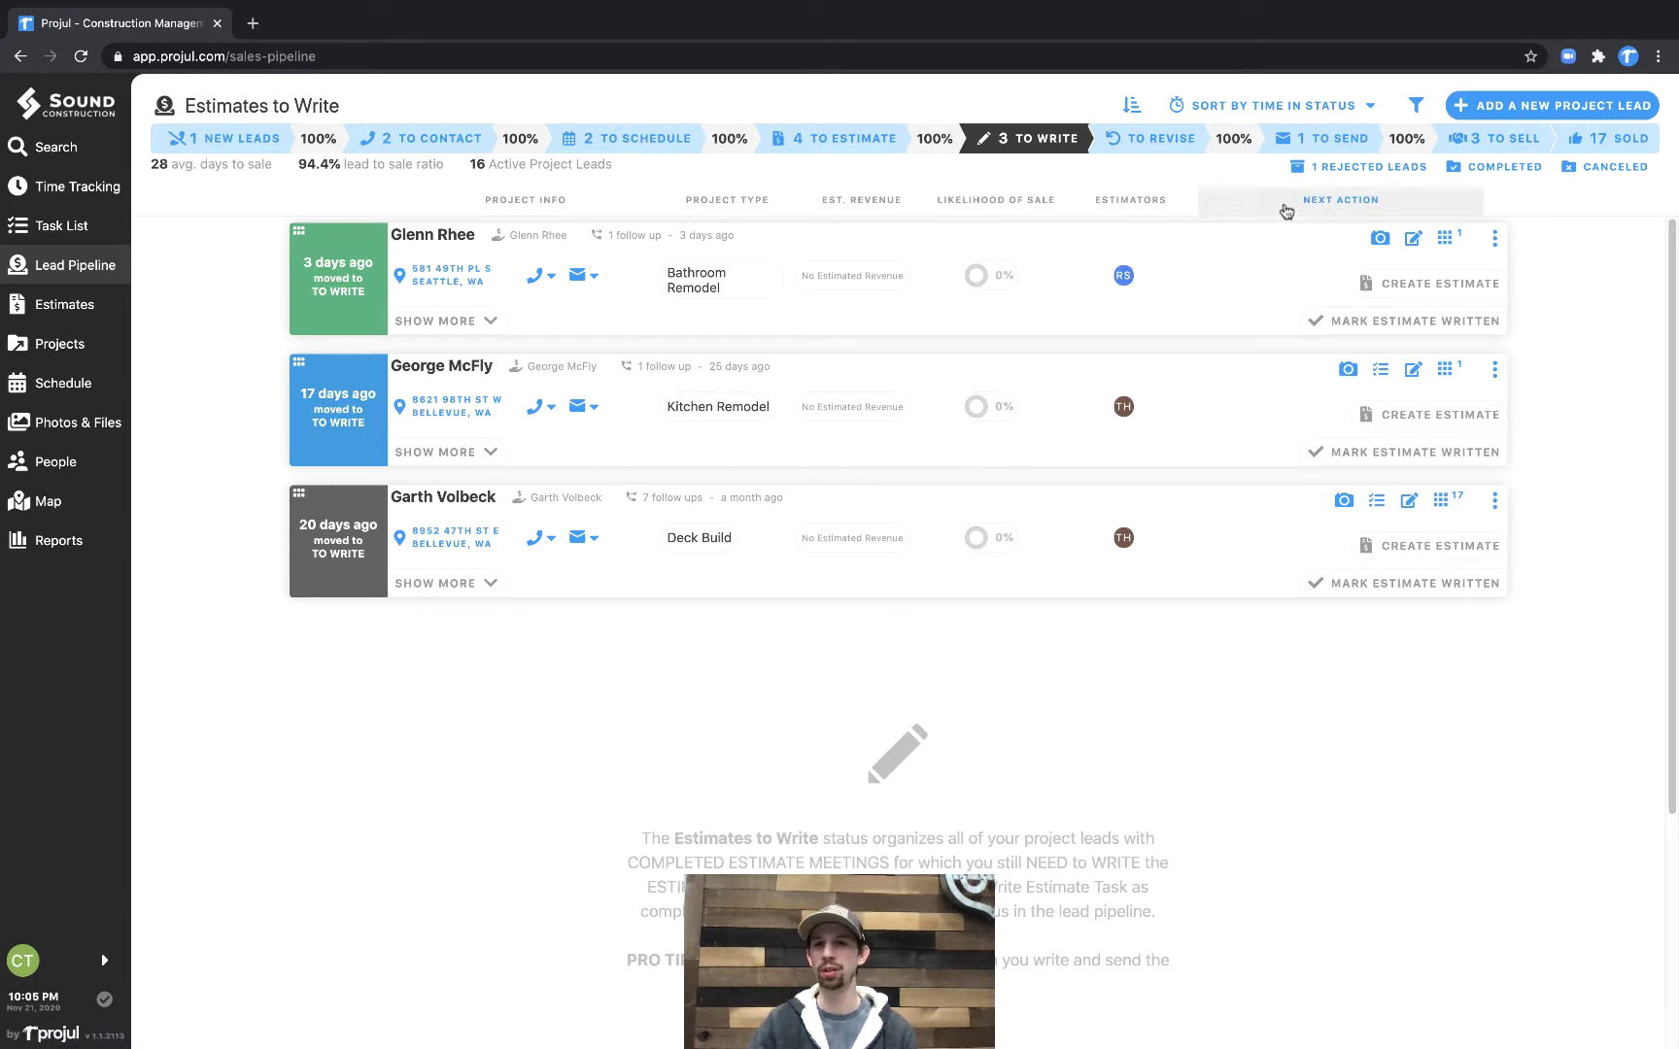
# - Create a new estimate from the Bathroom Remodel lead's actions menu
pyautogui.click(1465, 242)
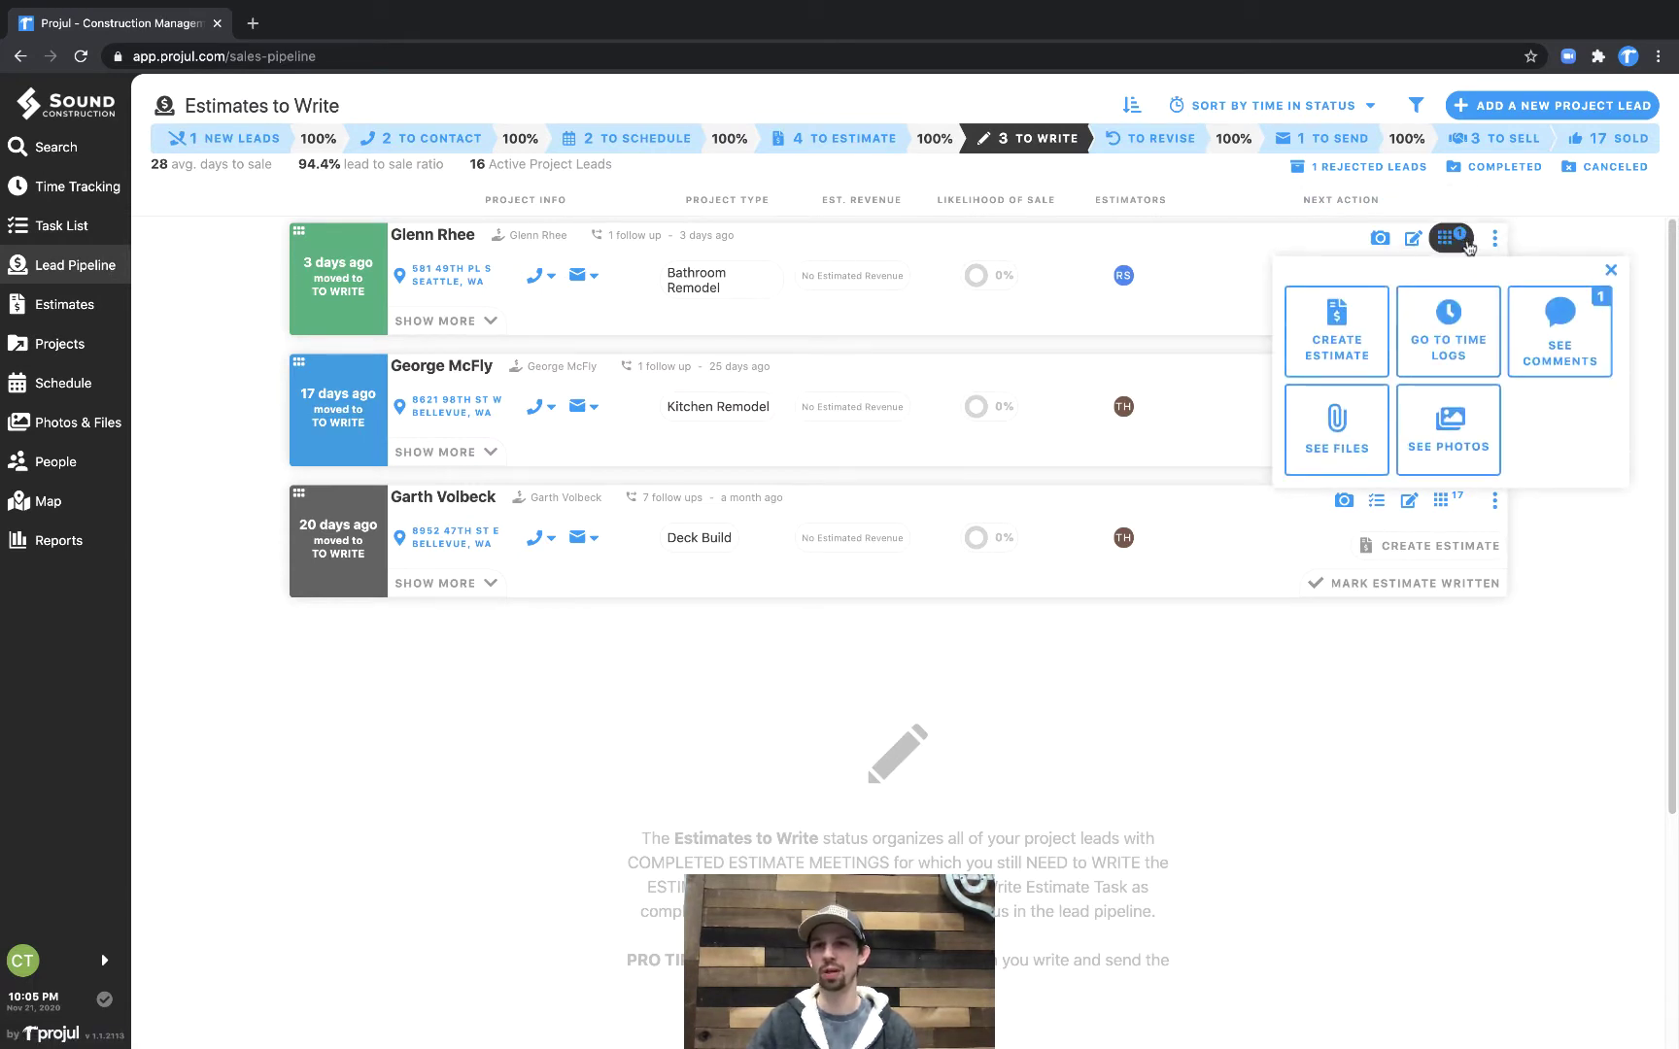
pyautogui.click(1350, 339)
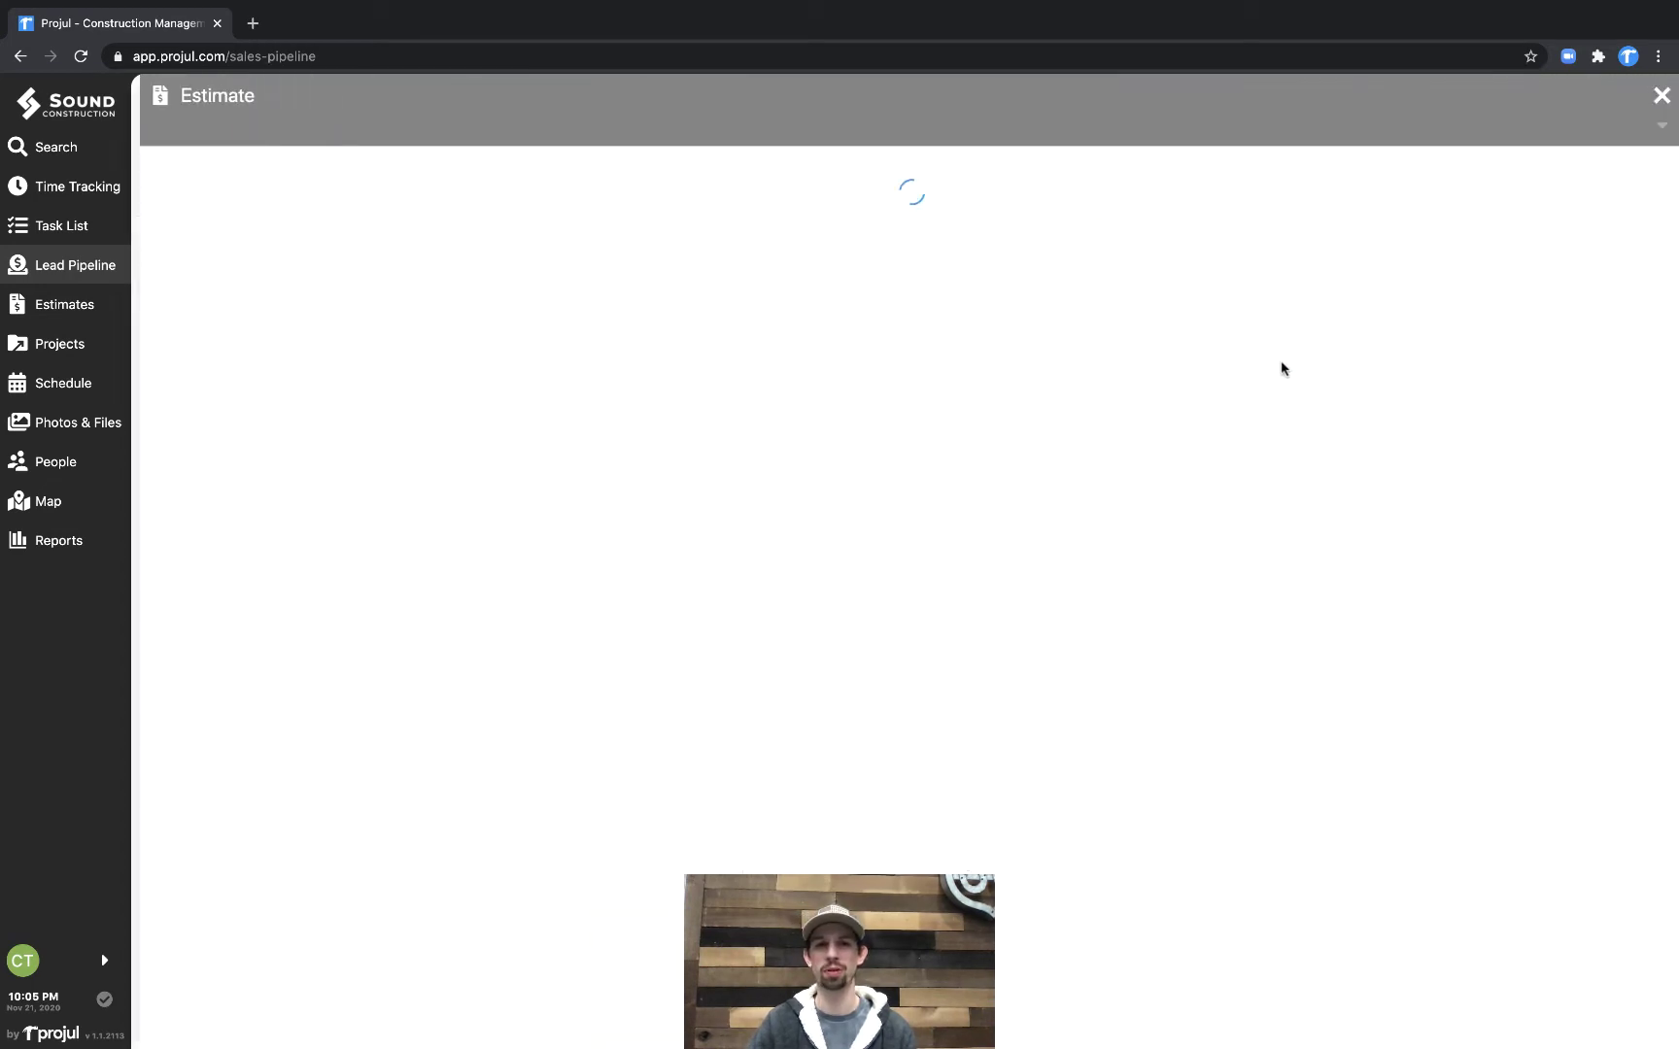
pyautogui.scroll(-5, 782, 531)
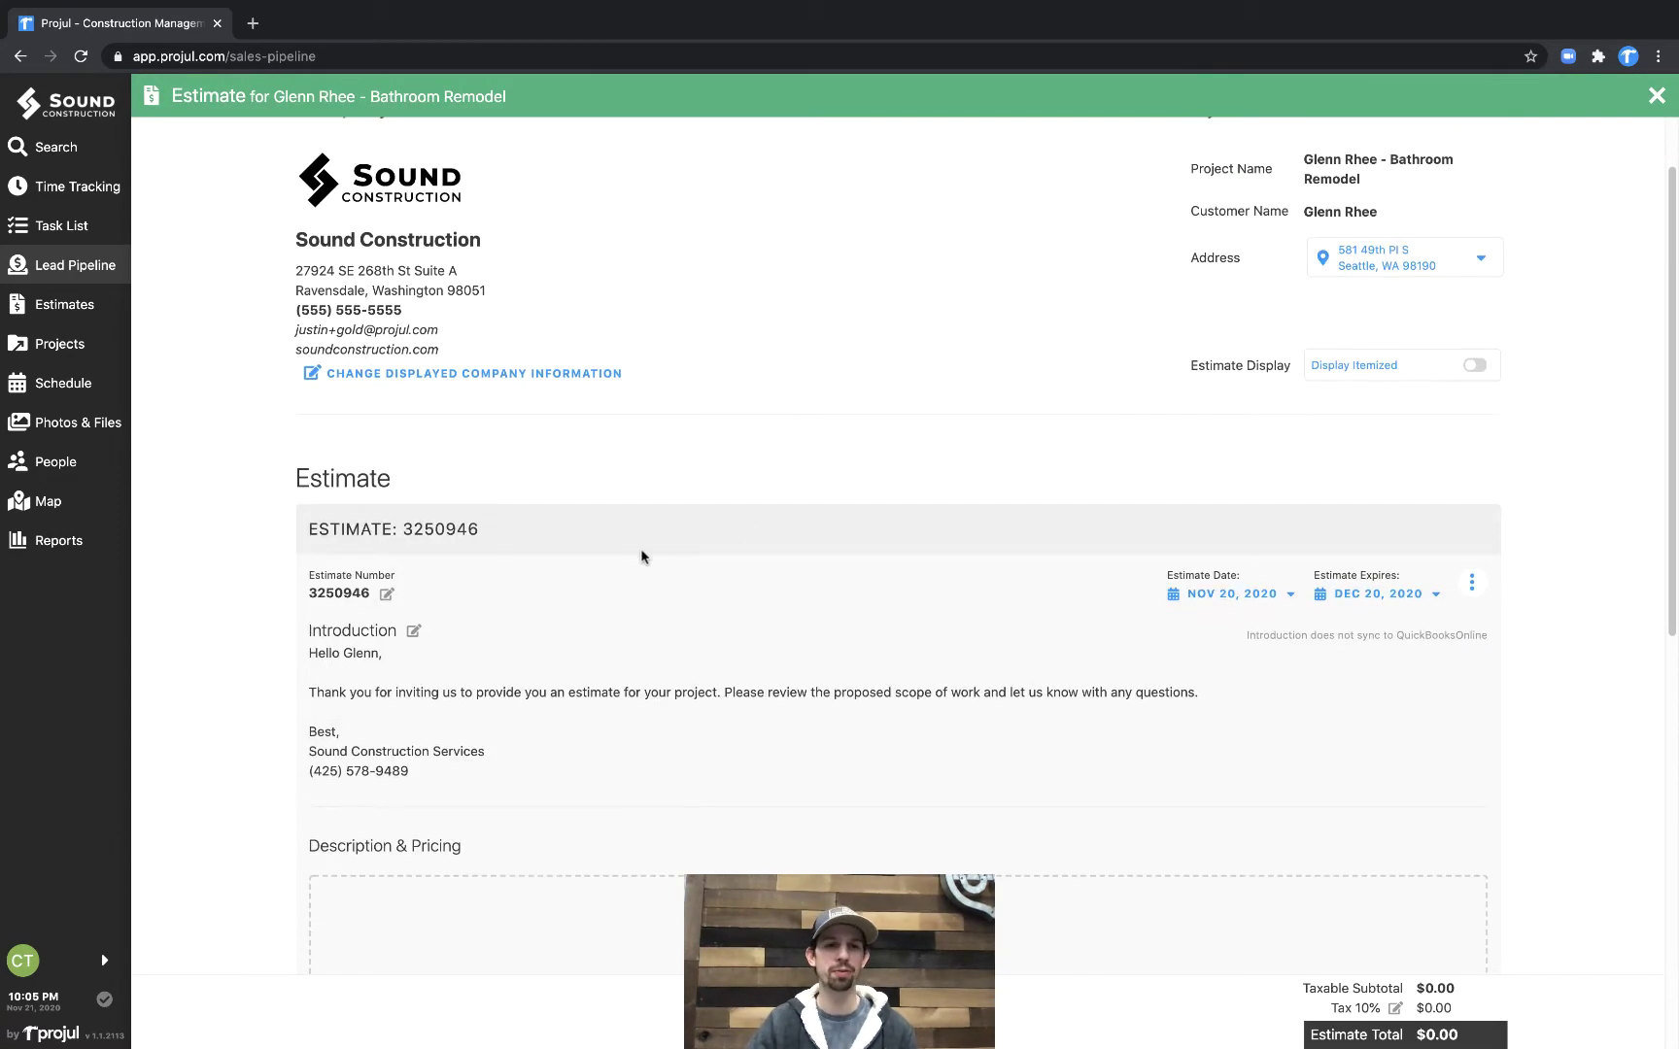
pyautogui.scroll(-2, 643, 547)
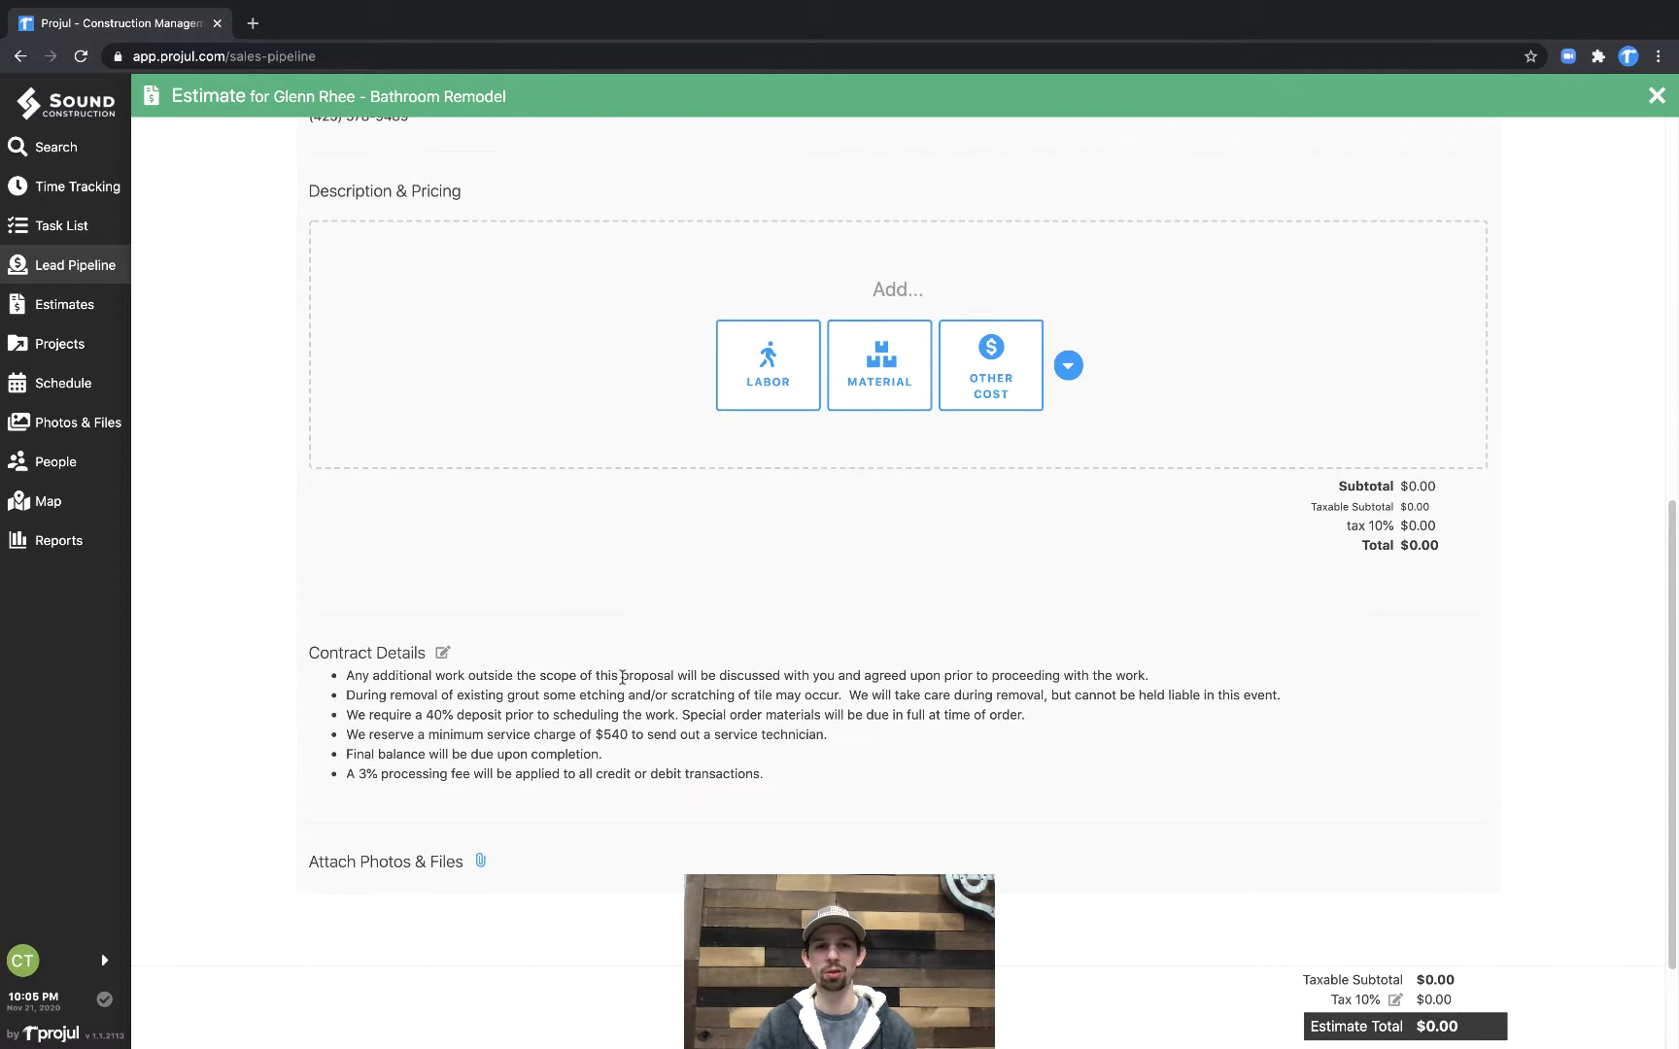
pyautogui.scroll(3, 622, 677)
pyautogui.scroll(1, 624, 678)
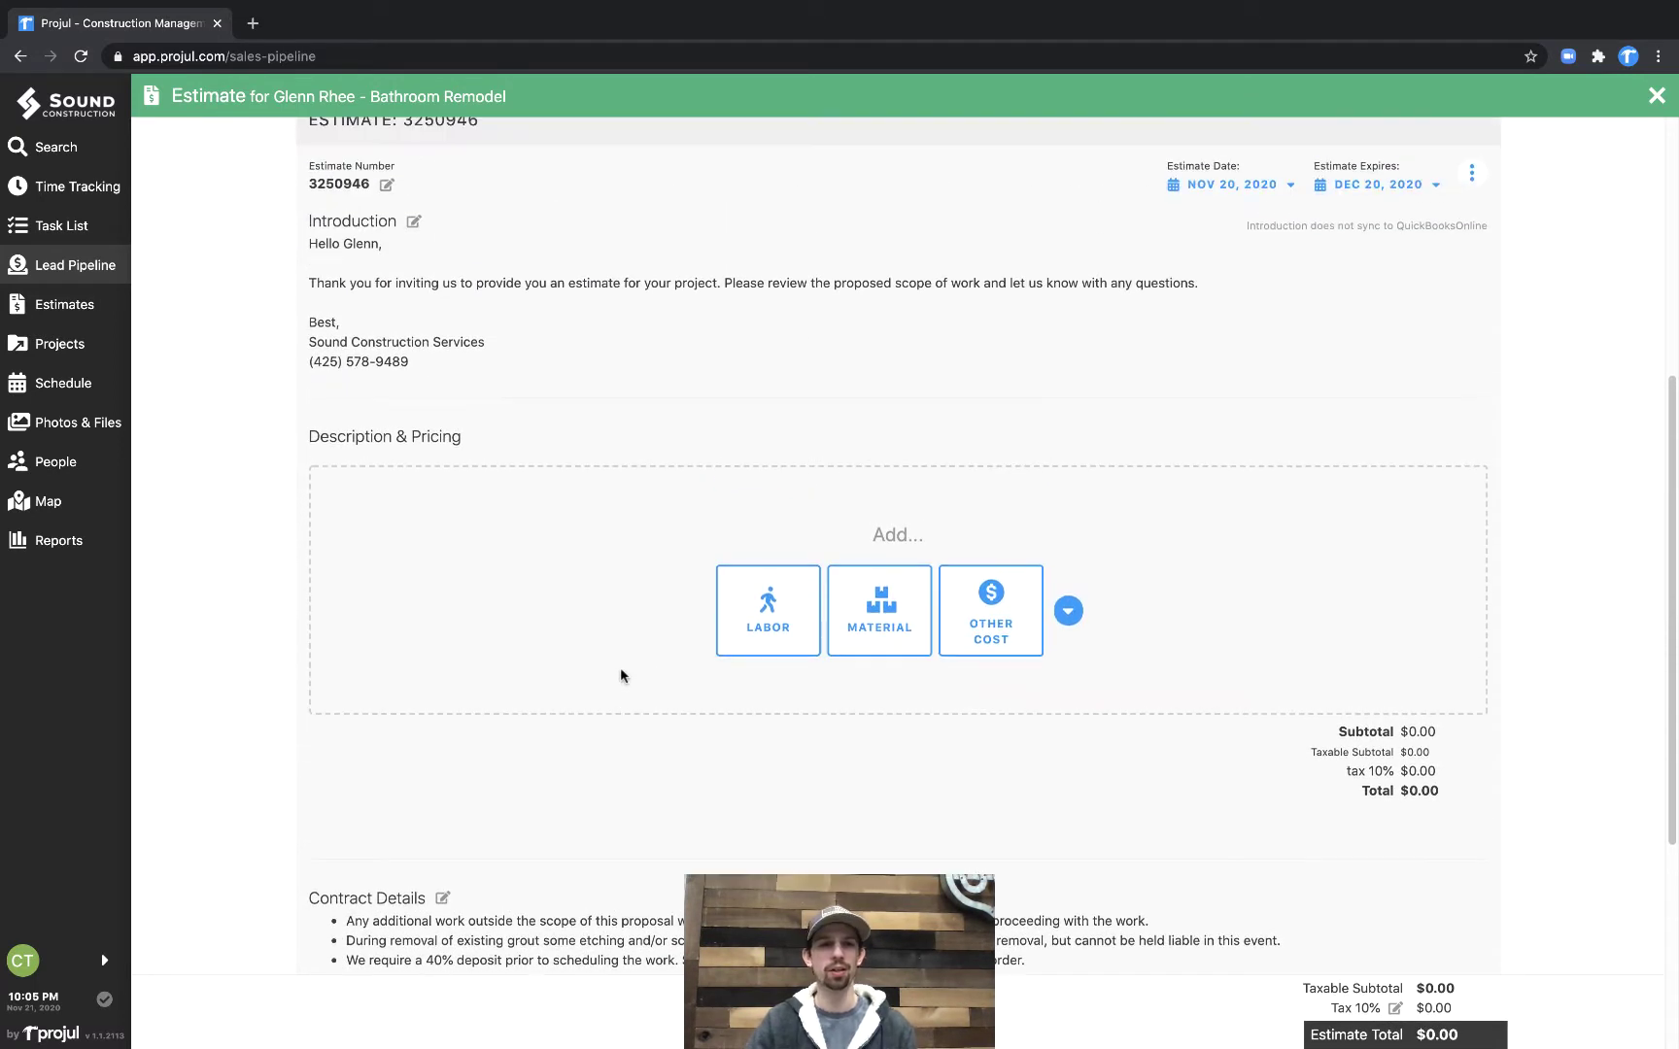
# - Add a labor line and name its section 'Estimate Section'
pyautogui.click(783, 596)
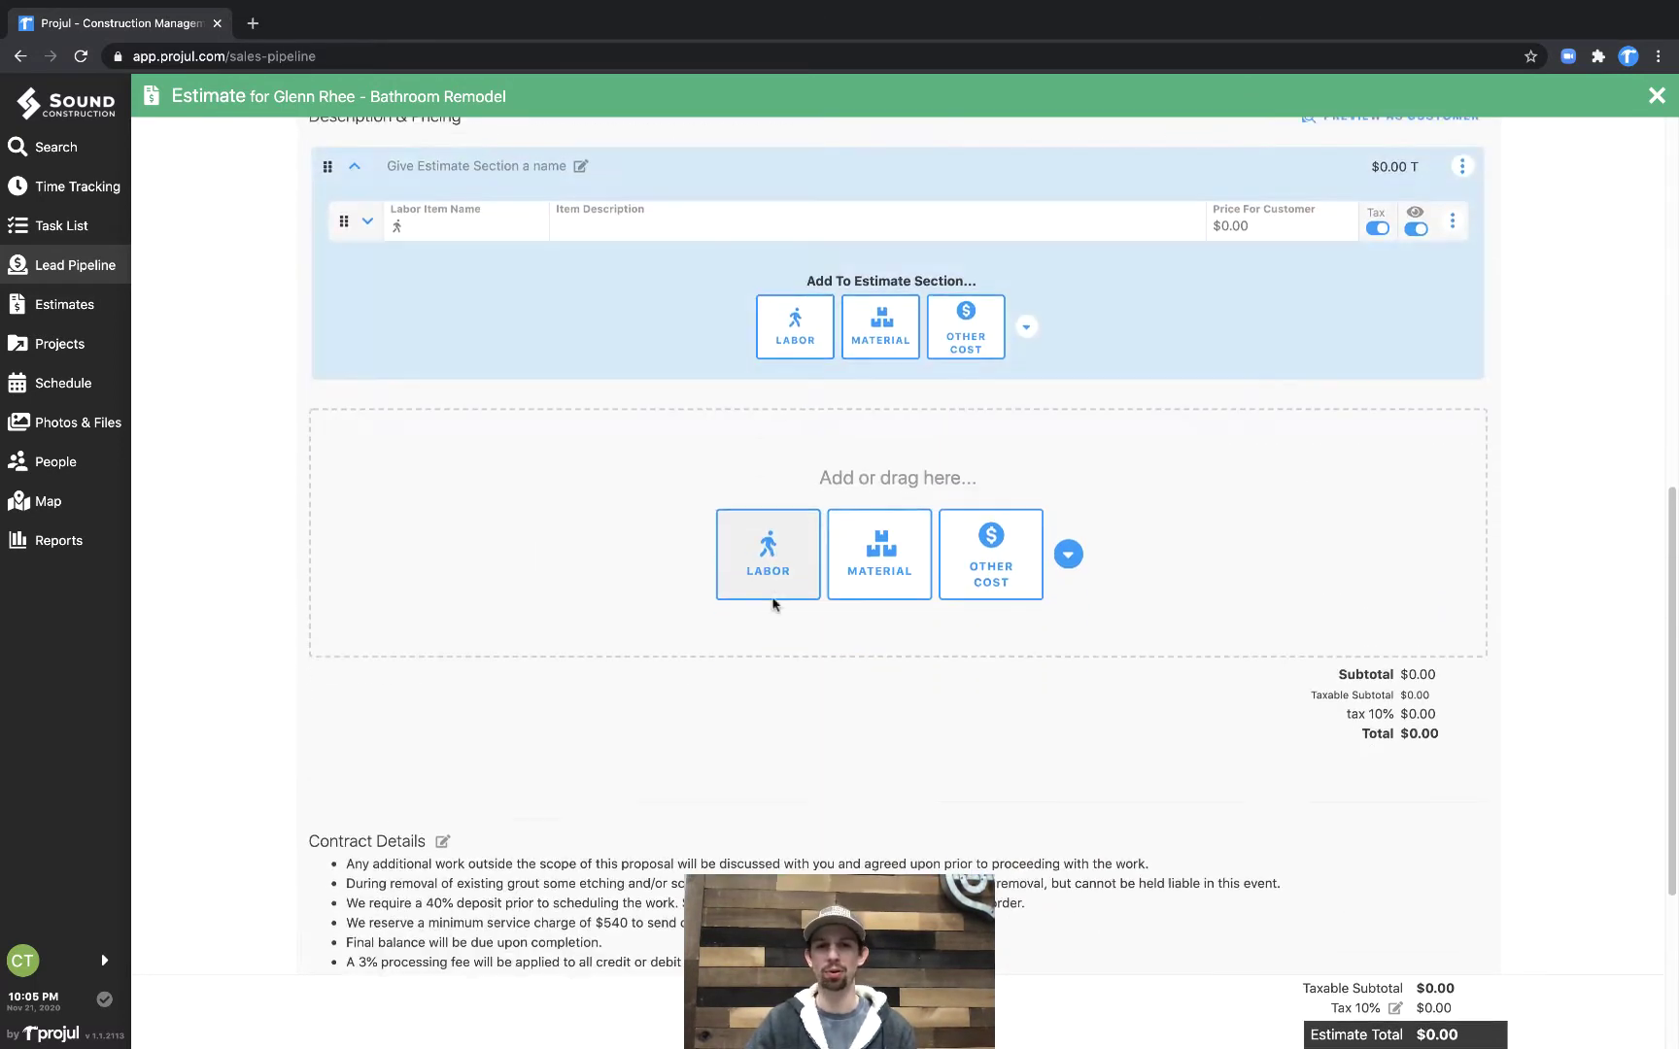
pyautogui.scroll(1, 641, 555)
pyautogui.scroll(1, 638, 557)
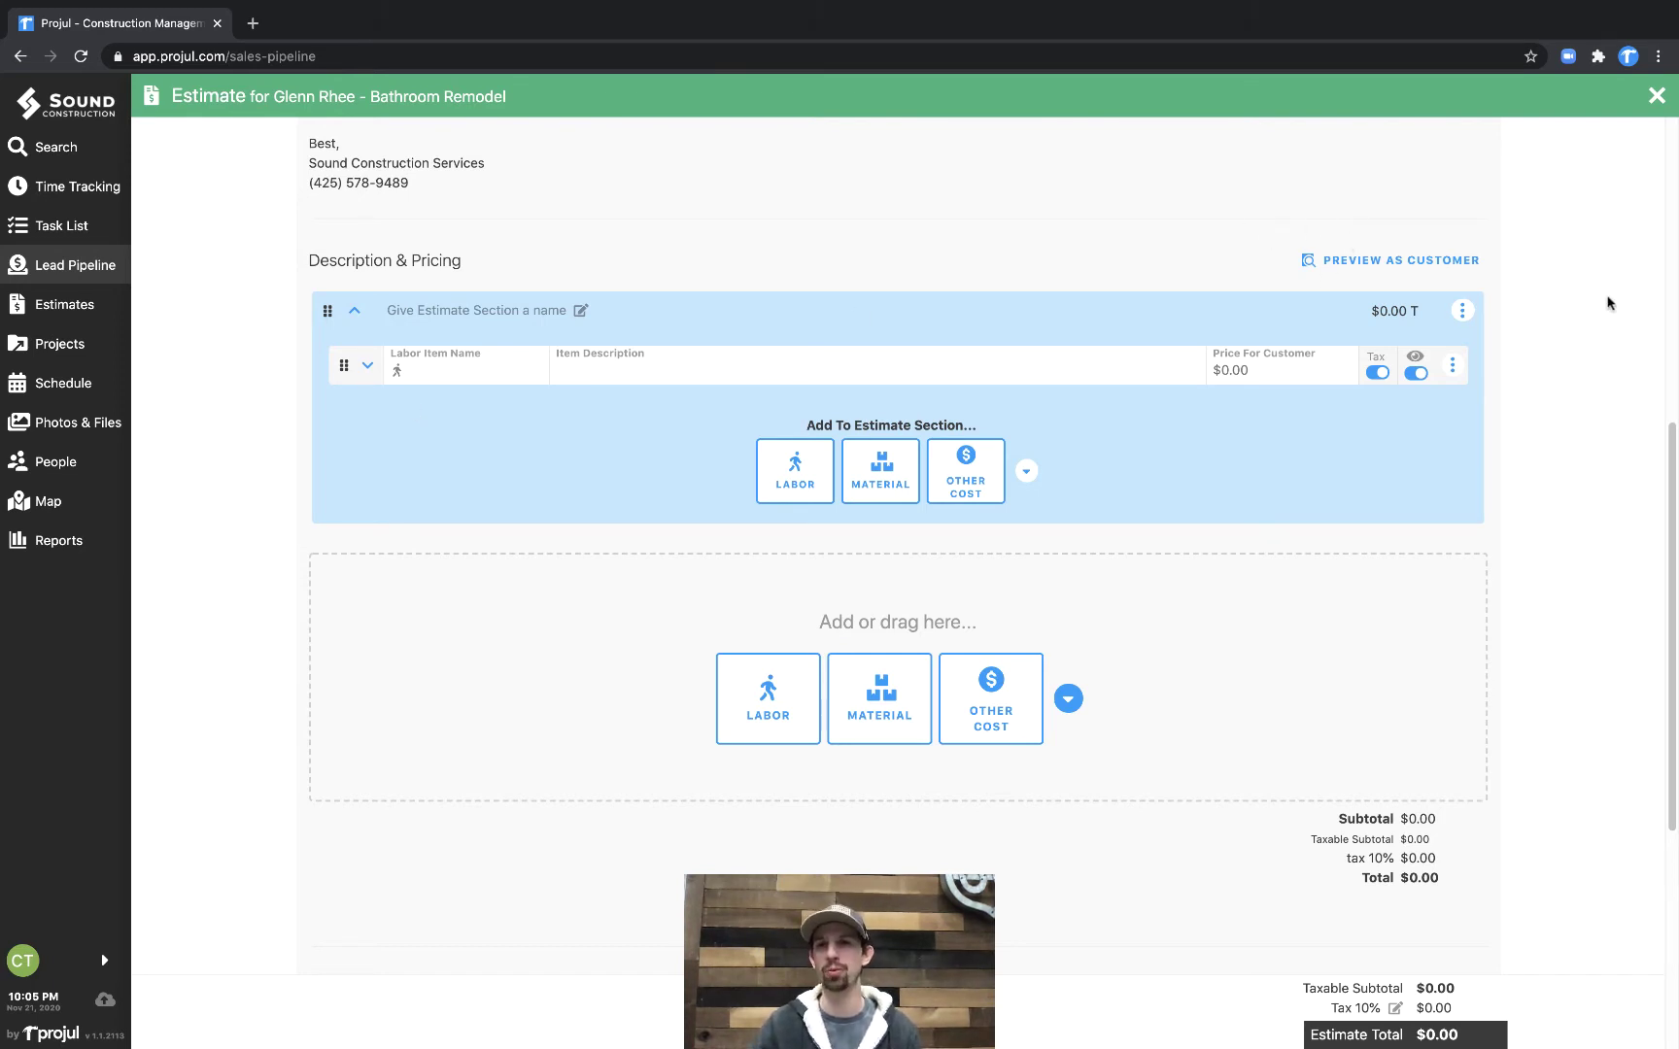
pyautogui.click(488, 311)
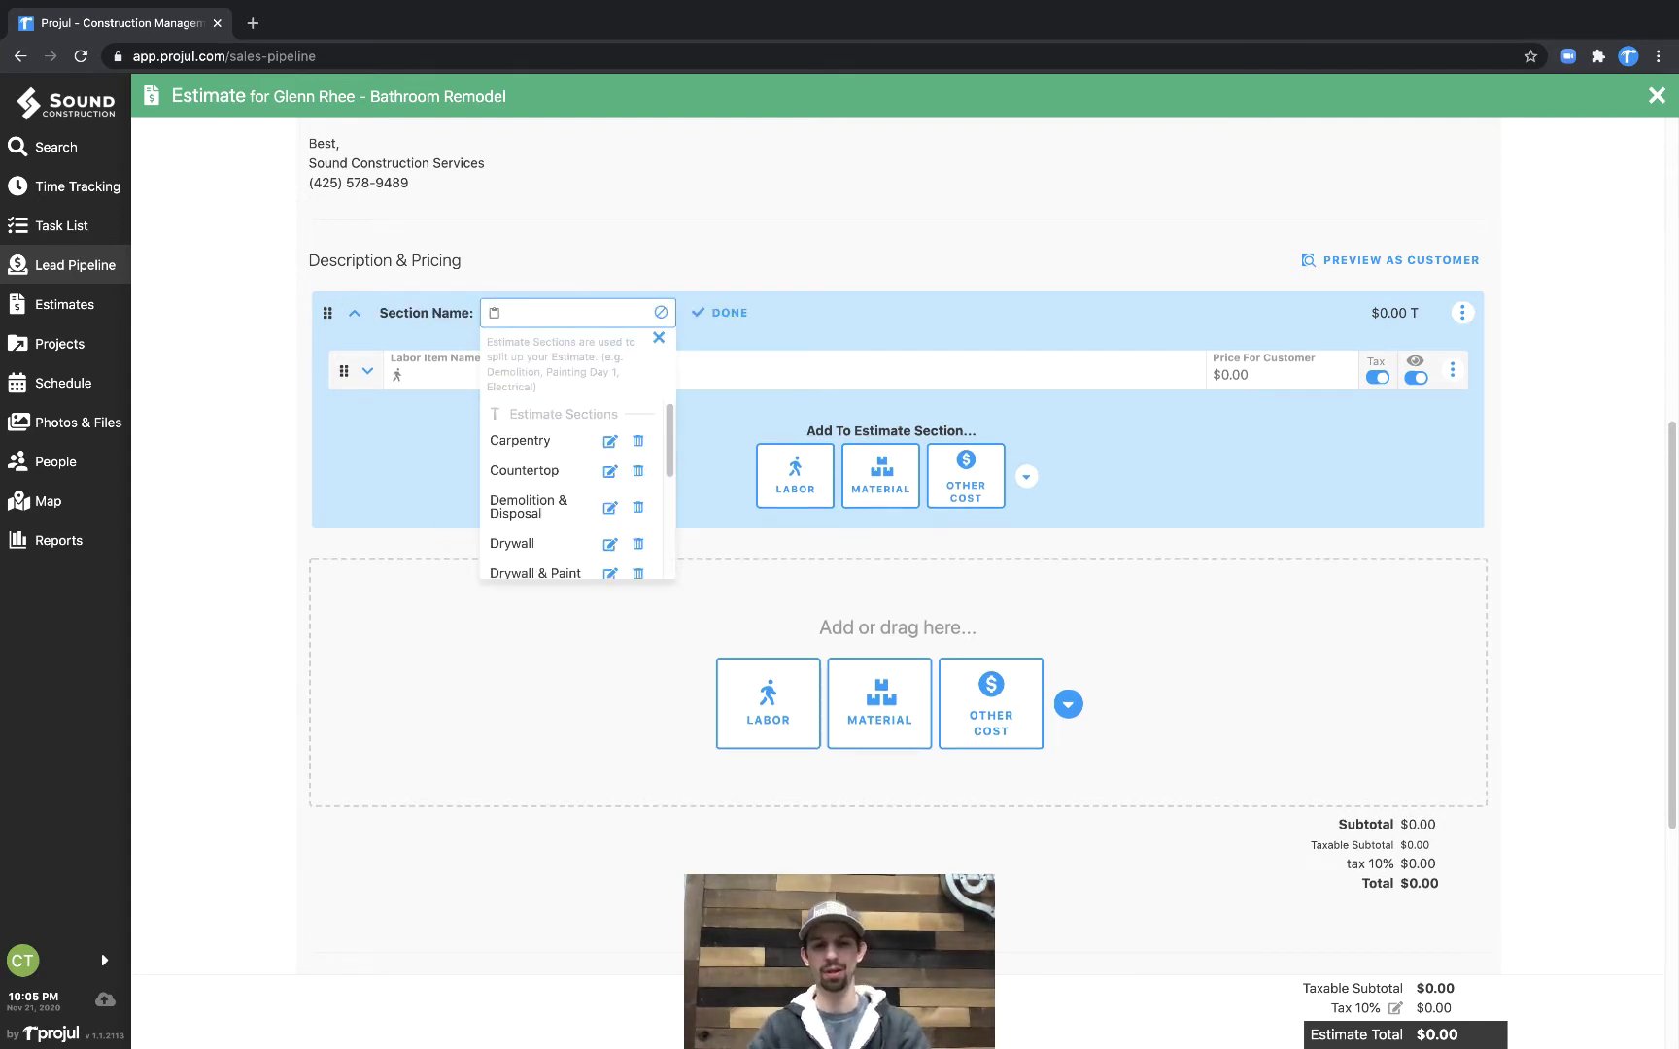
pyautogui.write('Estimate Se')
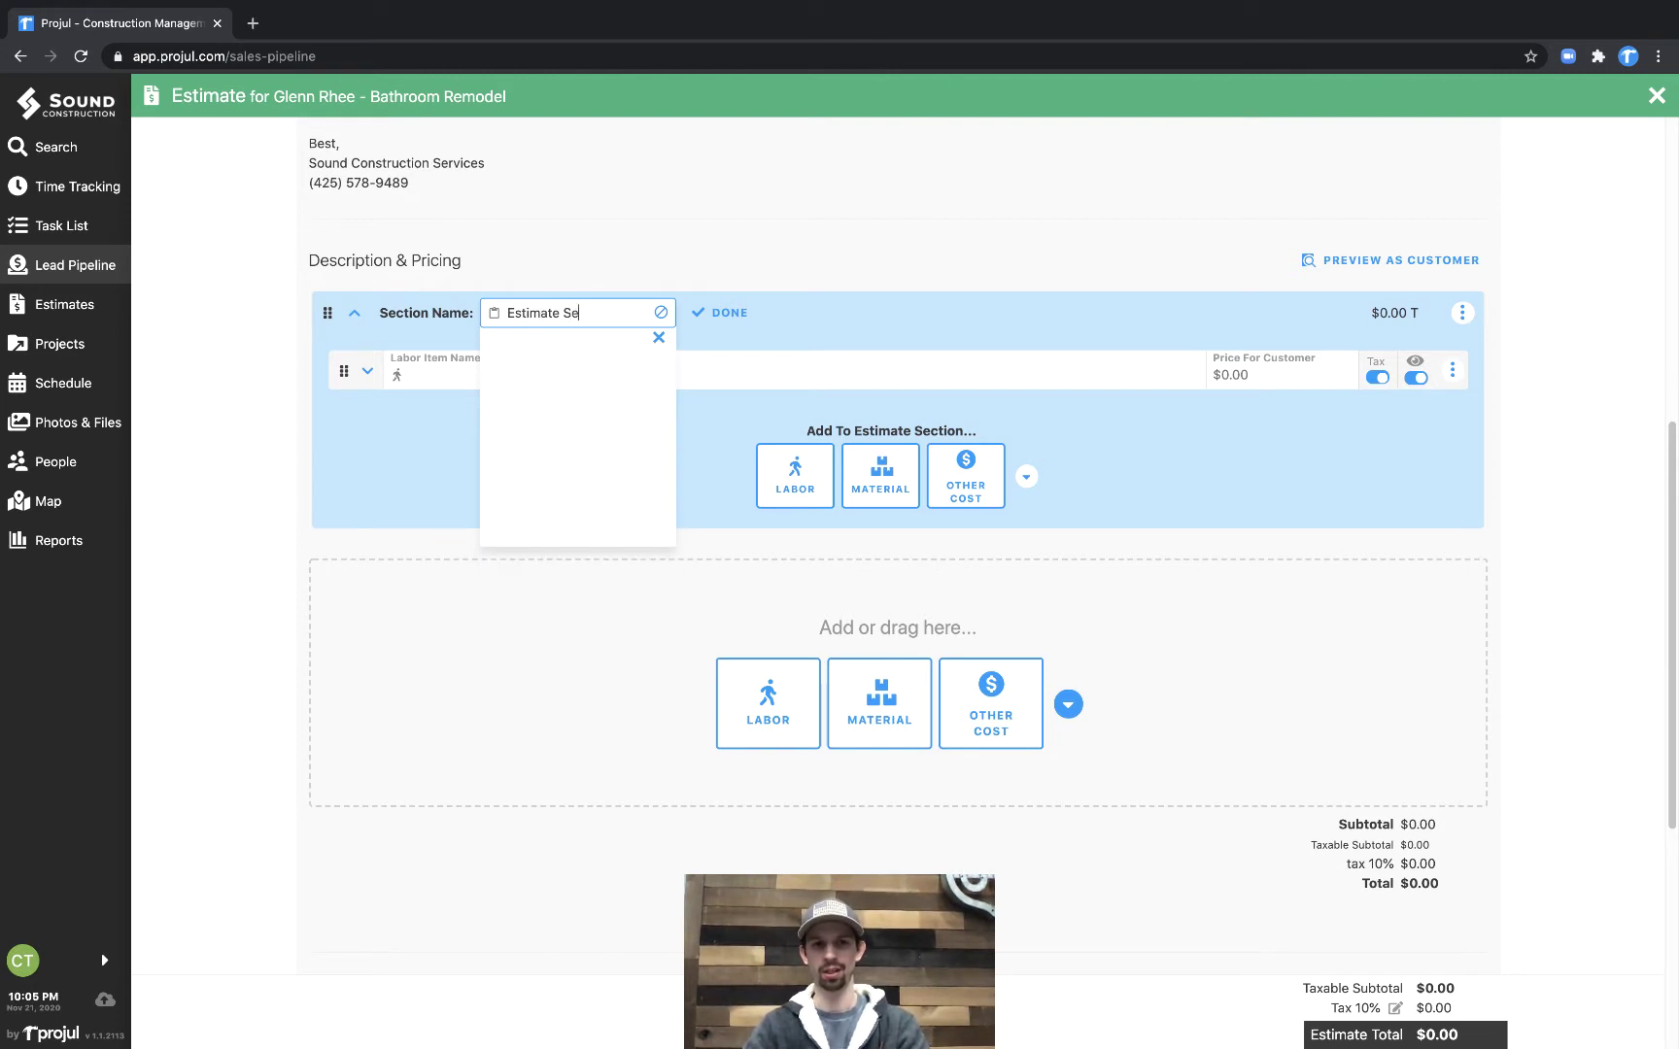
pyautogui.write('ction')
pyautogui.click(748, 312)
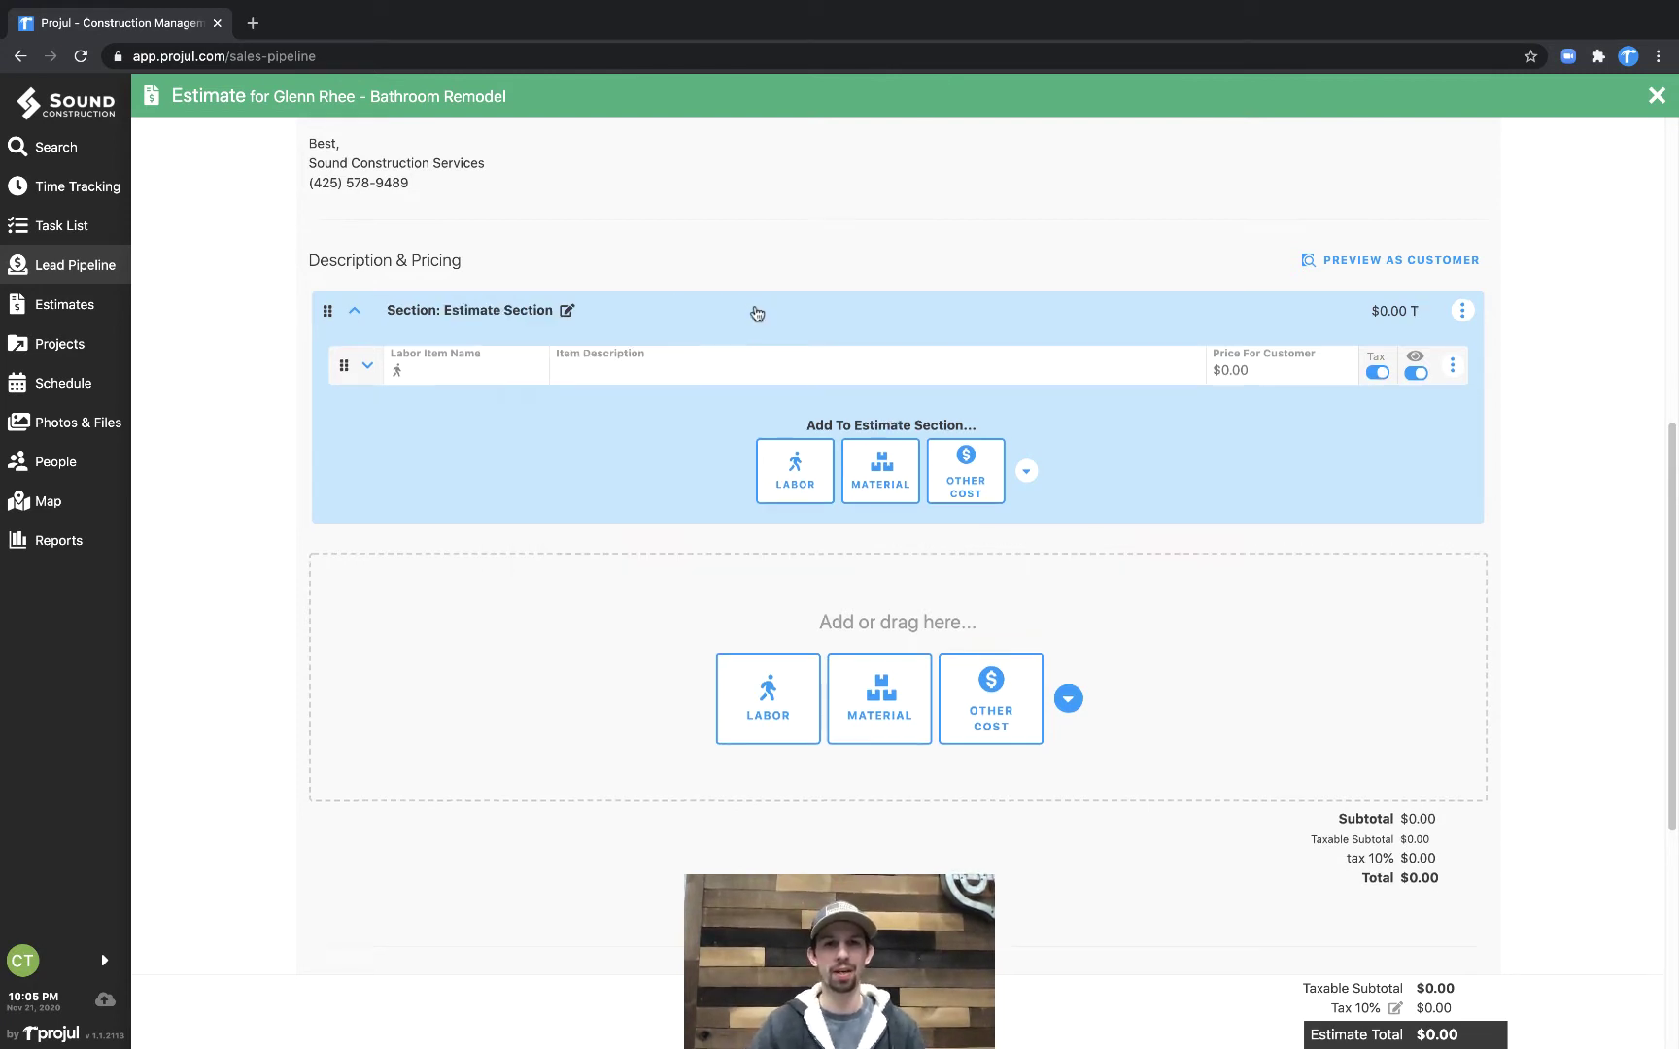
# - Name the labor item 'Labor Name', give it a bulleted description, and price it at $500
pyautogui.click(435, 376)
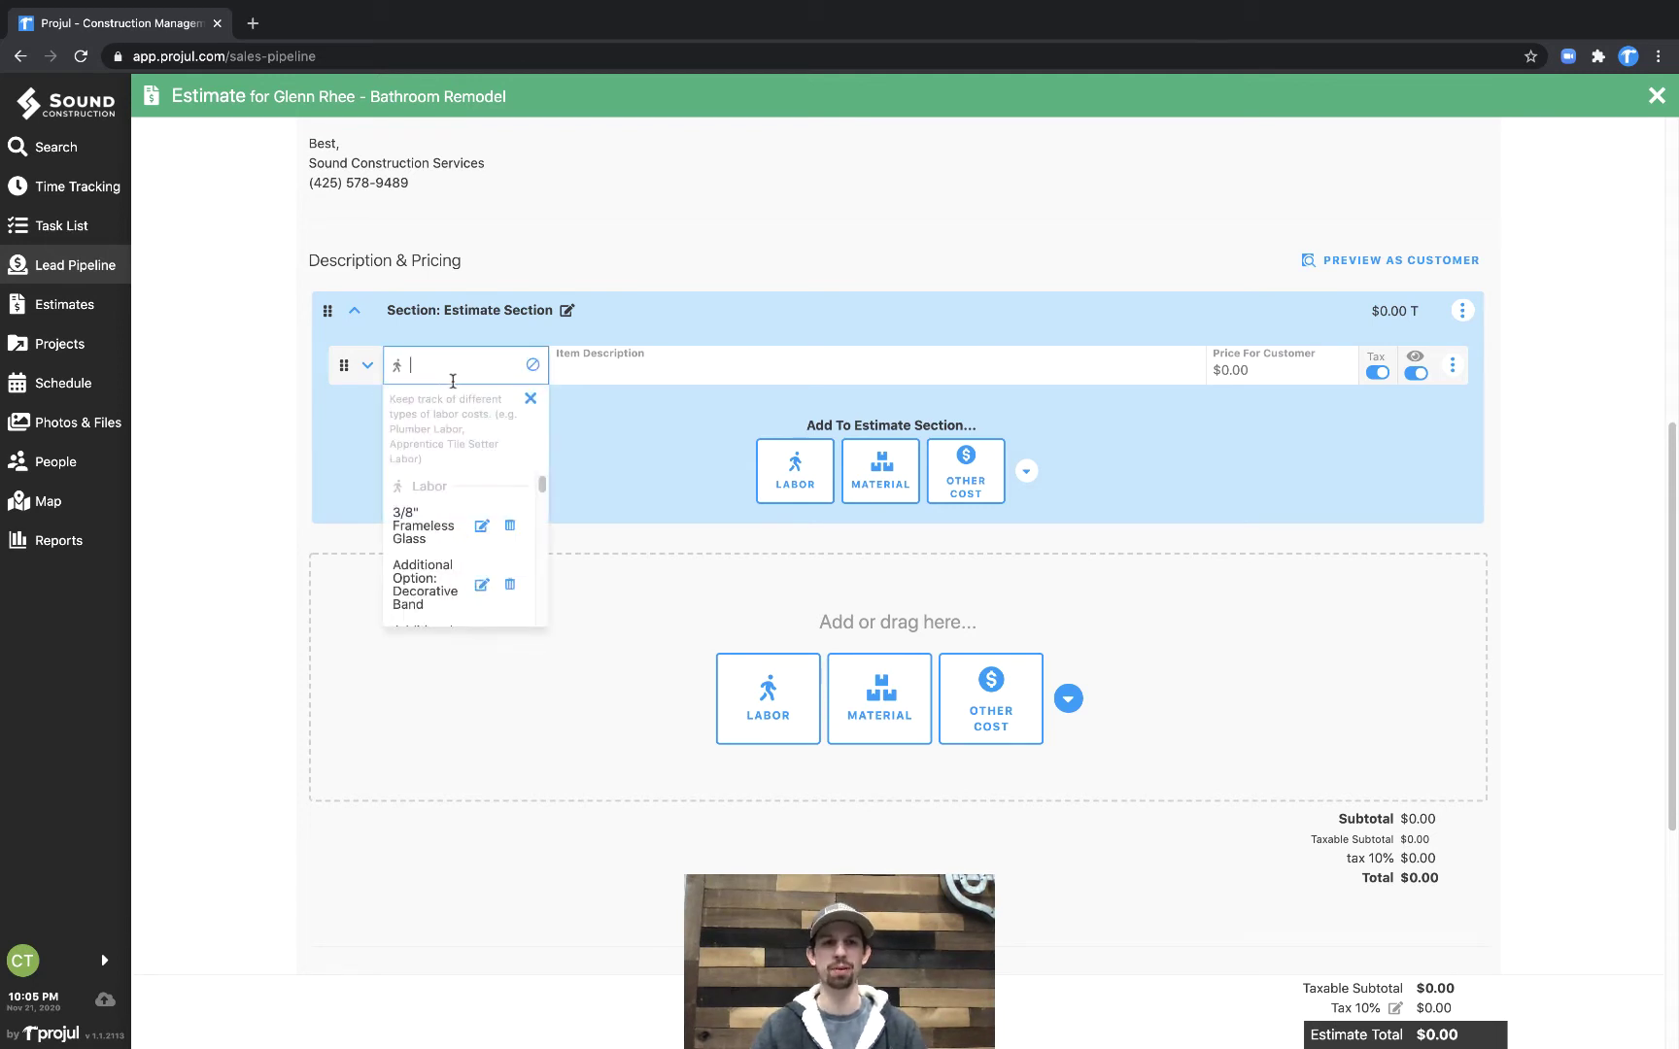
pyautogui.write('Labor N')
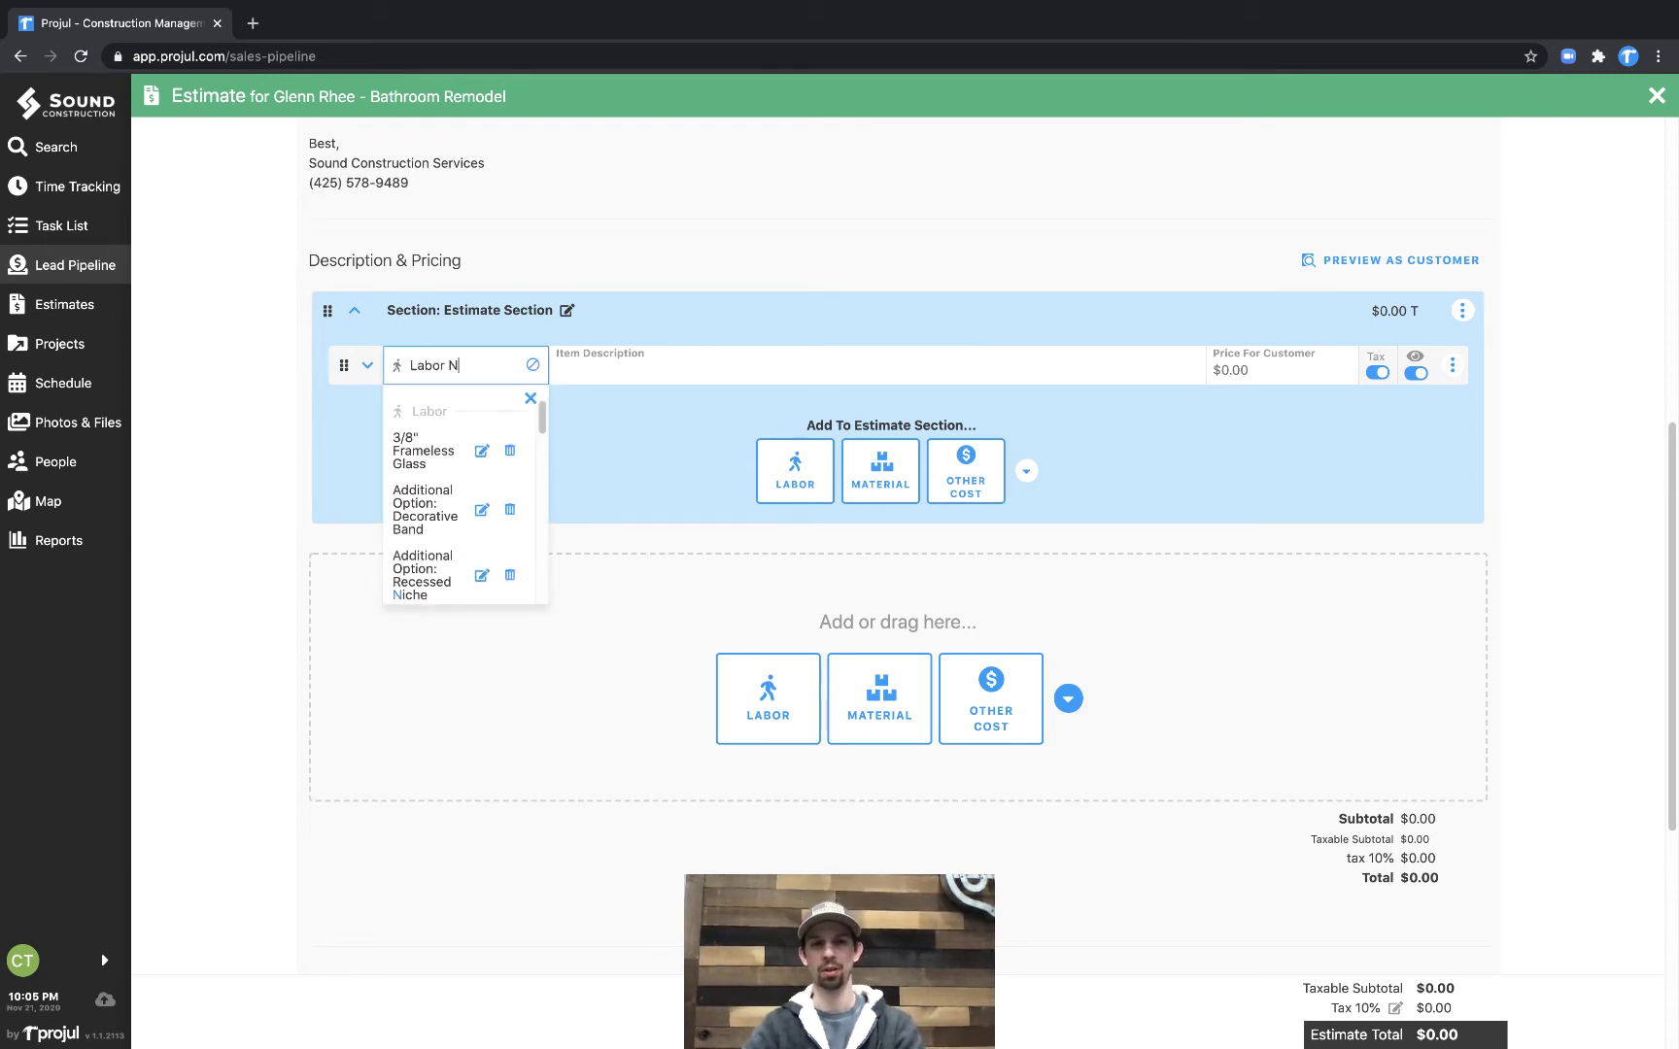
pyautogui.write('ame')
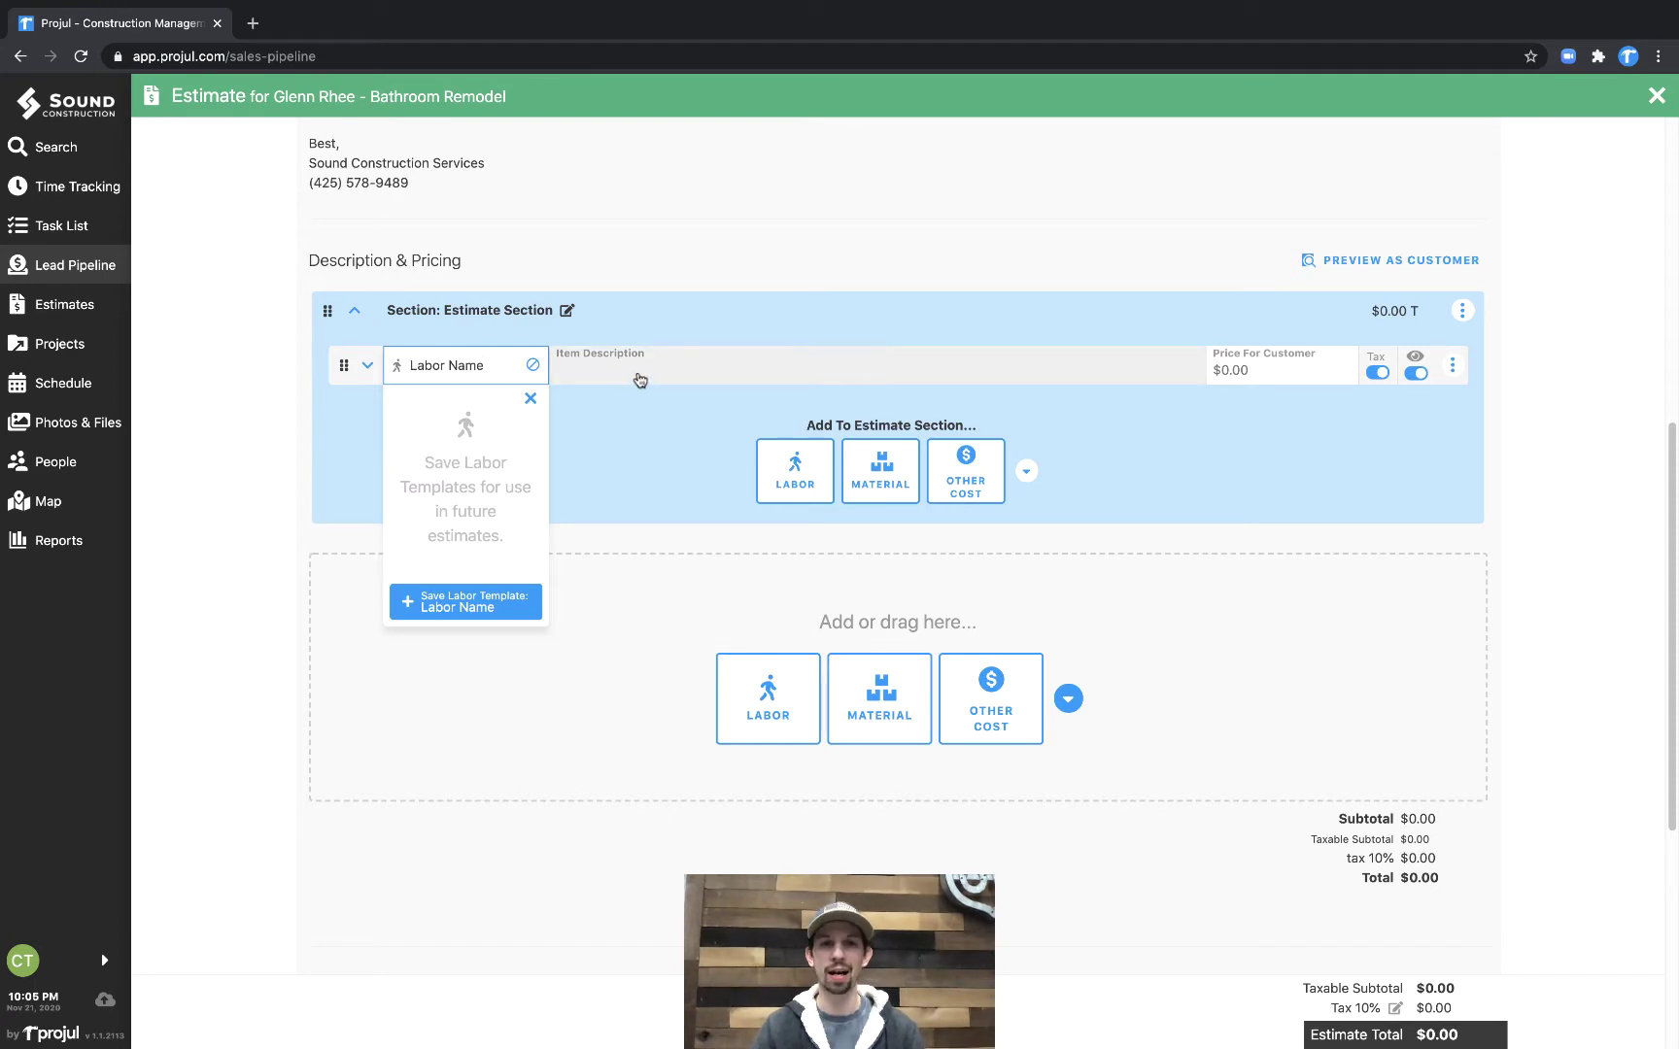
pyautogui.click(640, 378)
pyautogui.click(637, 695)
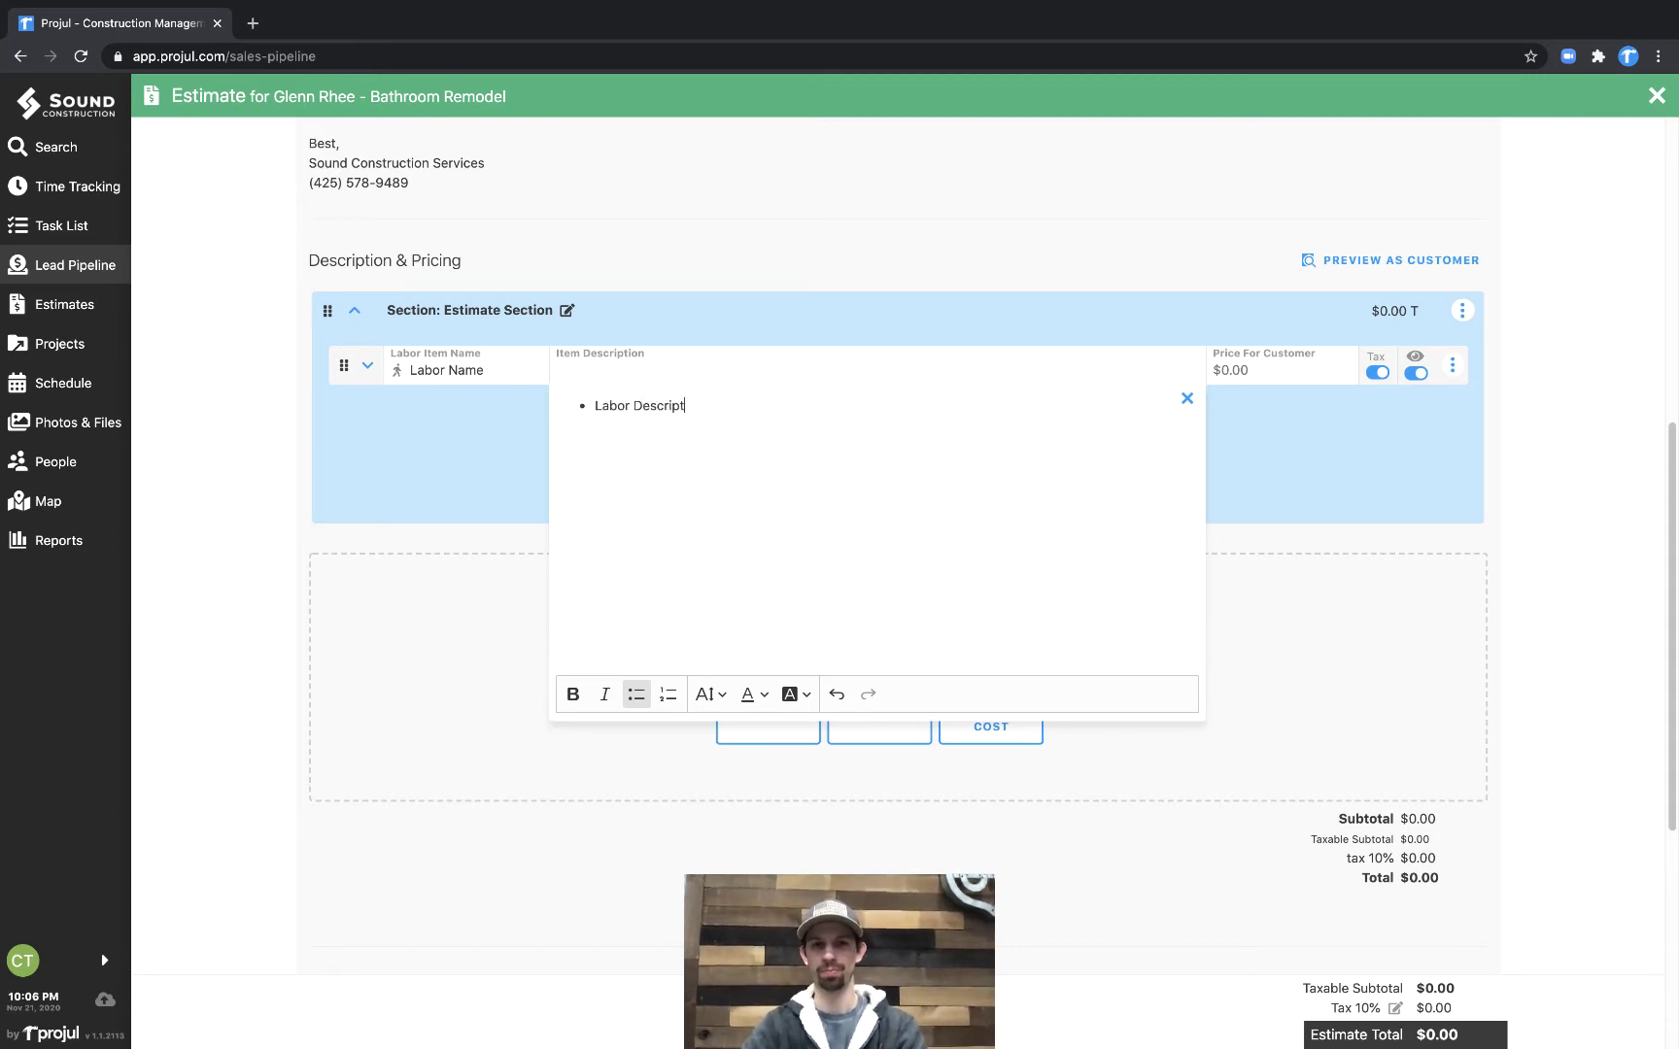
pyautogui.click(1243, 372)
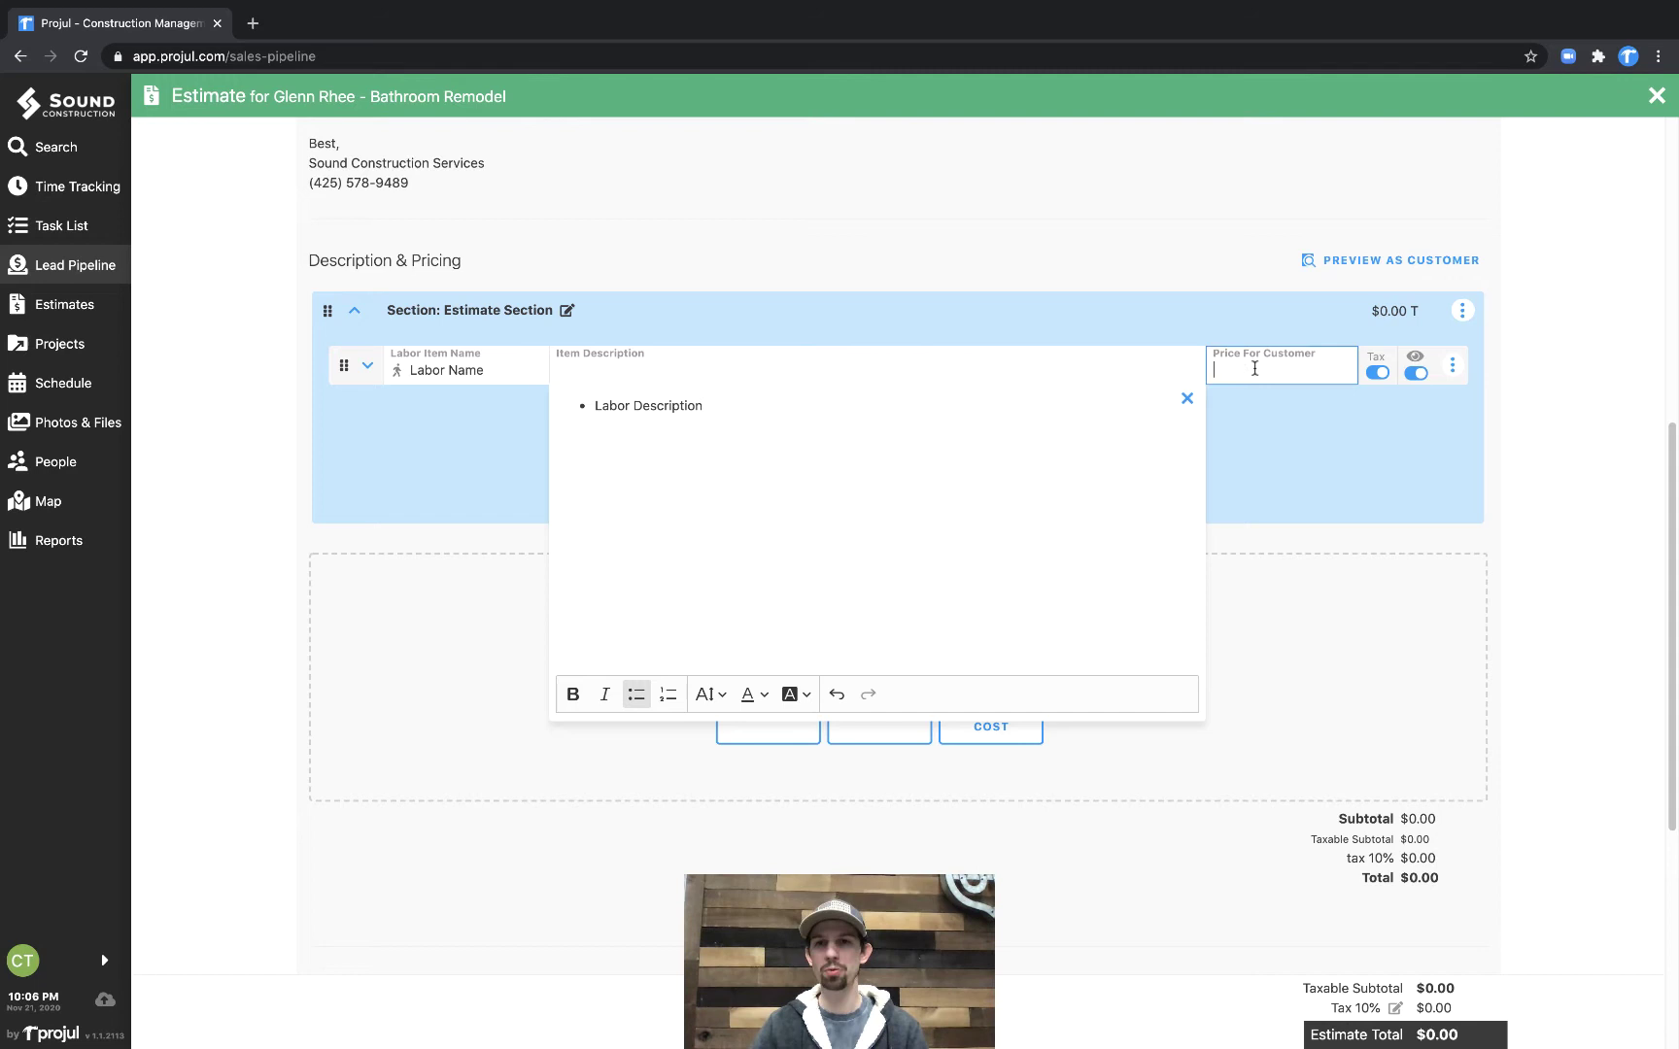
pyautogui.write('500.00 T')
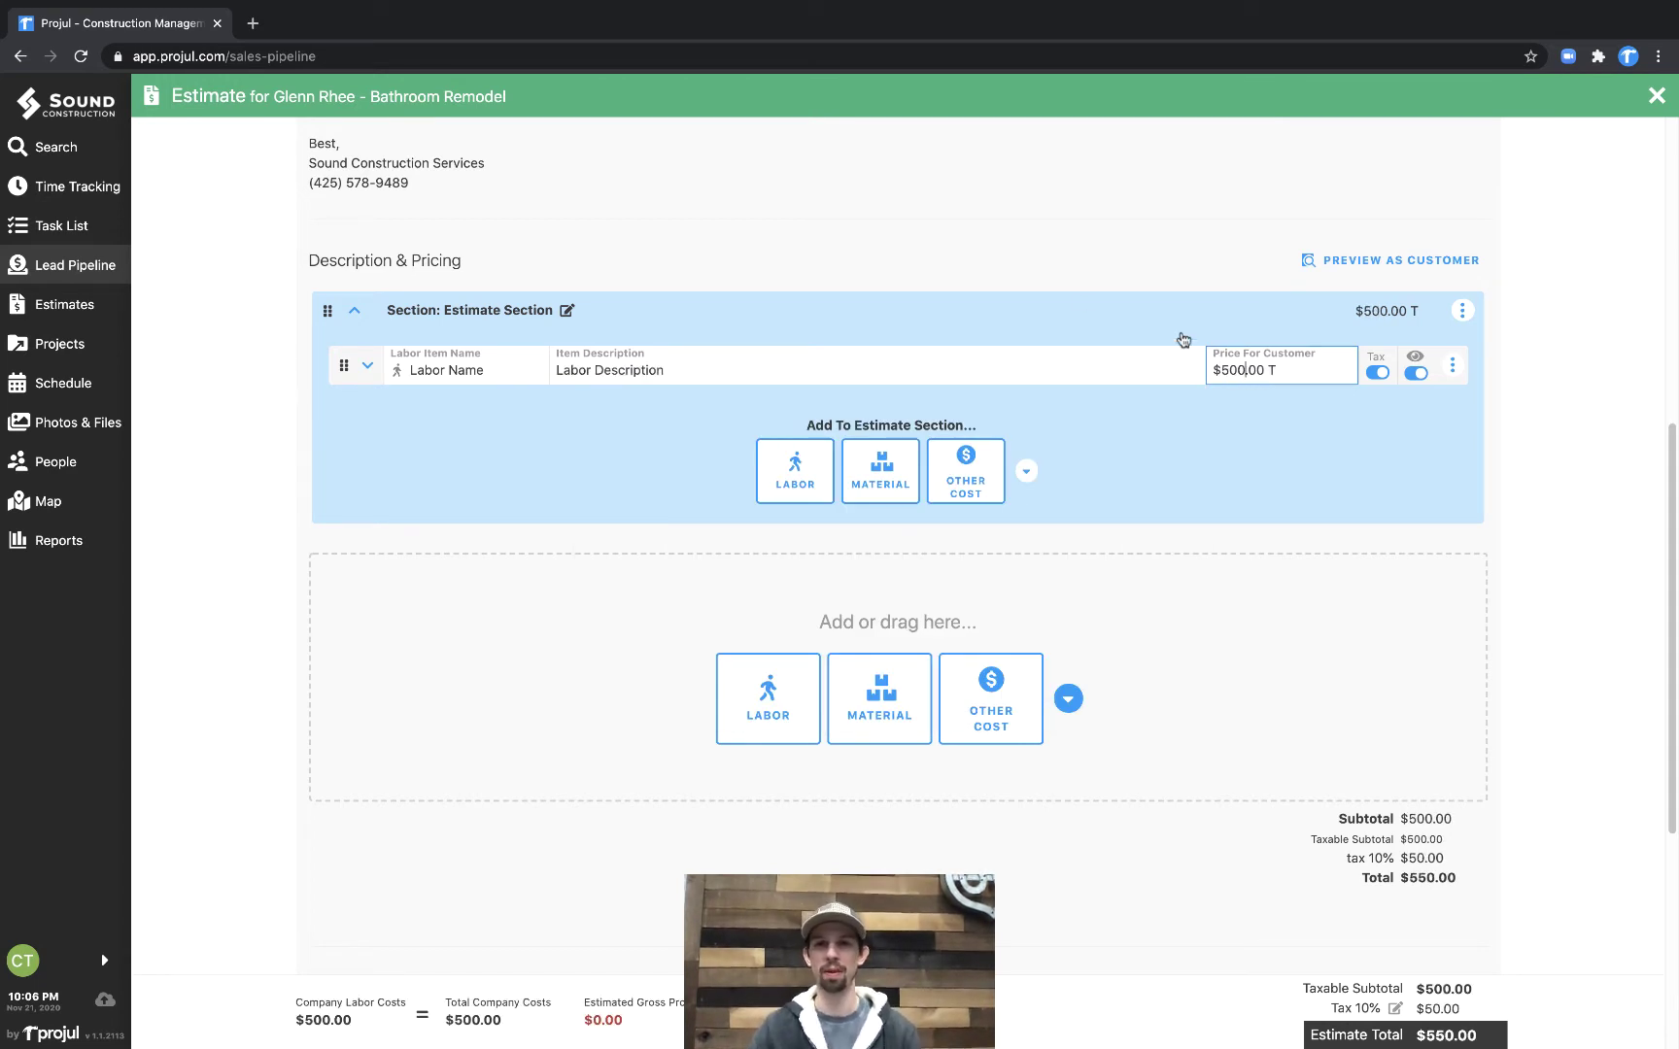
pyautogui.click(1184, 339)
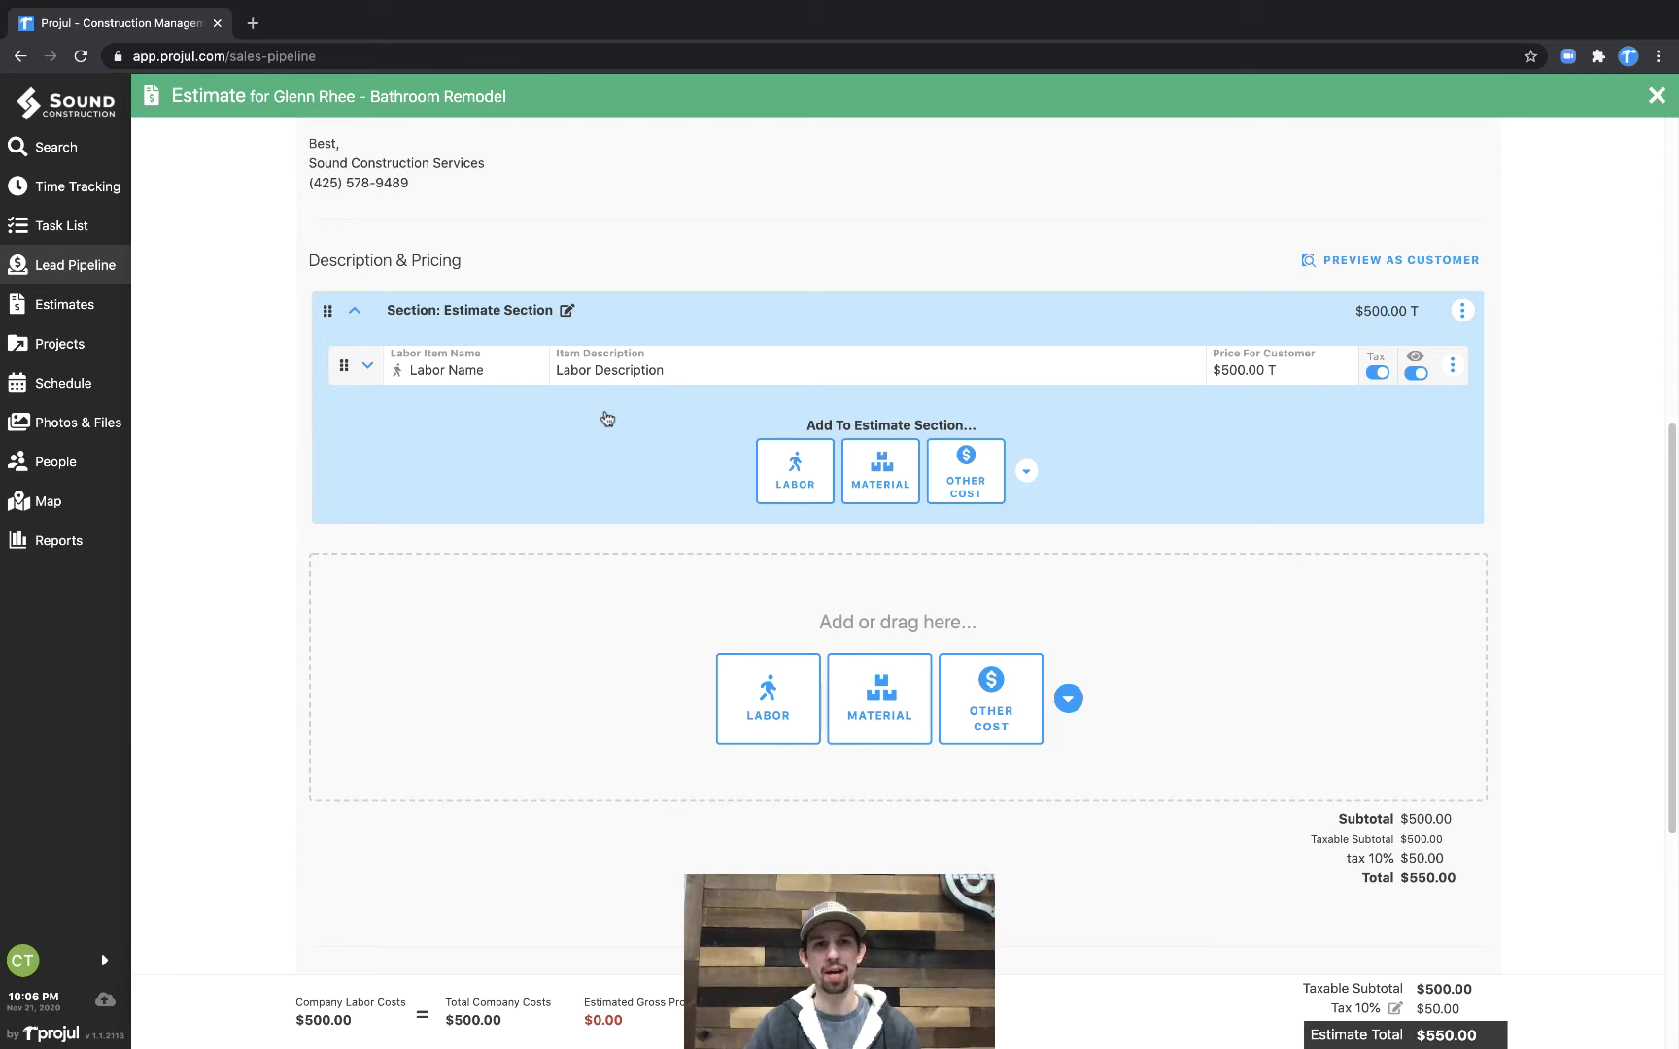
# - Add a material line named 'Material Name' with a bulleted description
pyautogui.click(884, 500)
pyautogui.scroll(-2, 667, 454)
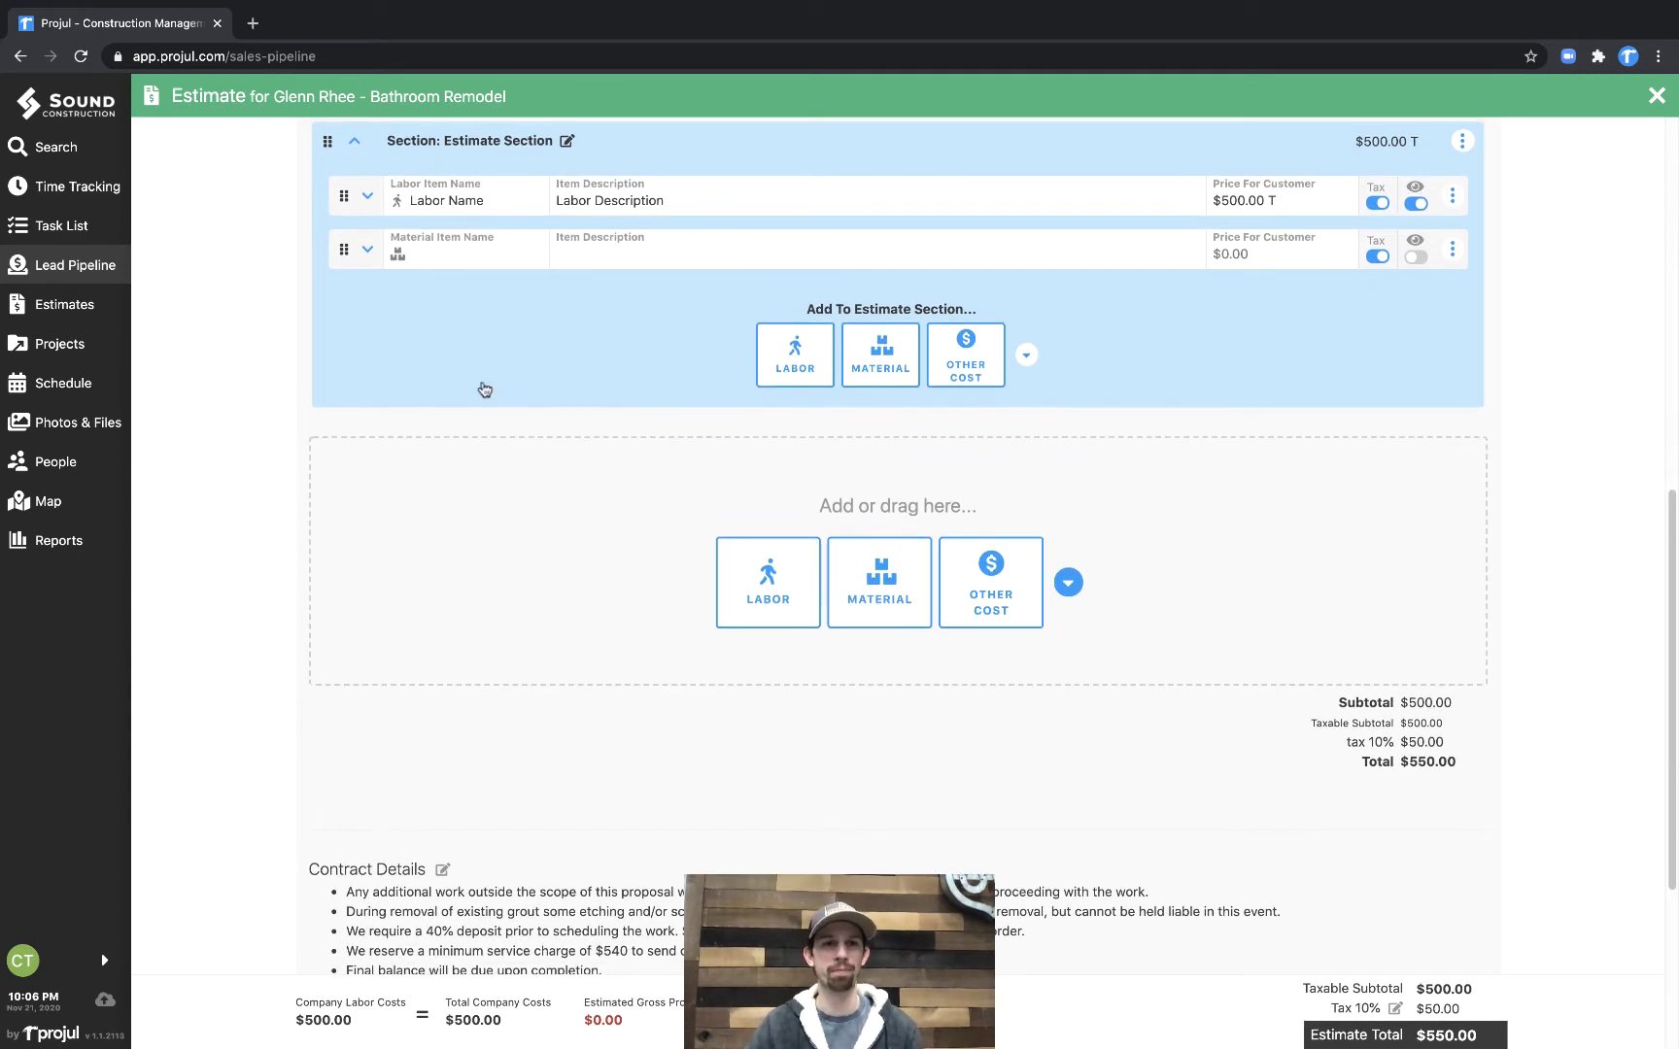
pyautogui.scroll(1, 484, 390)
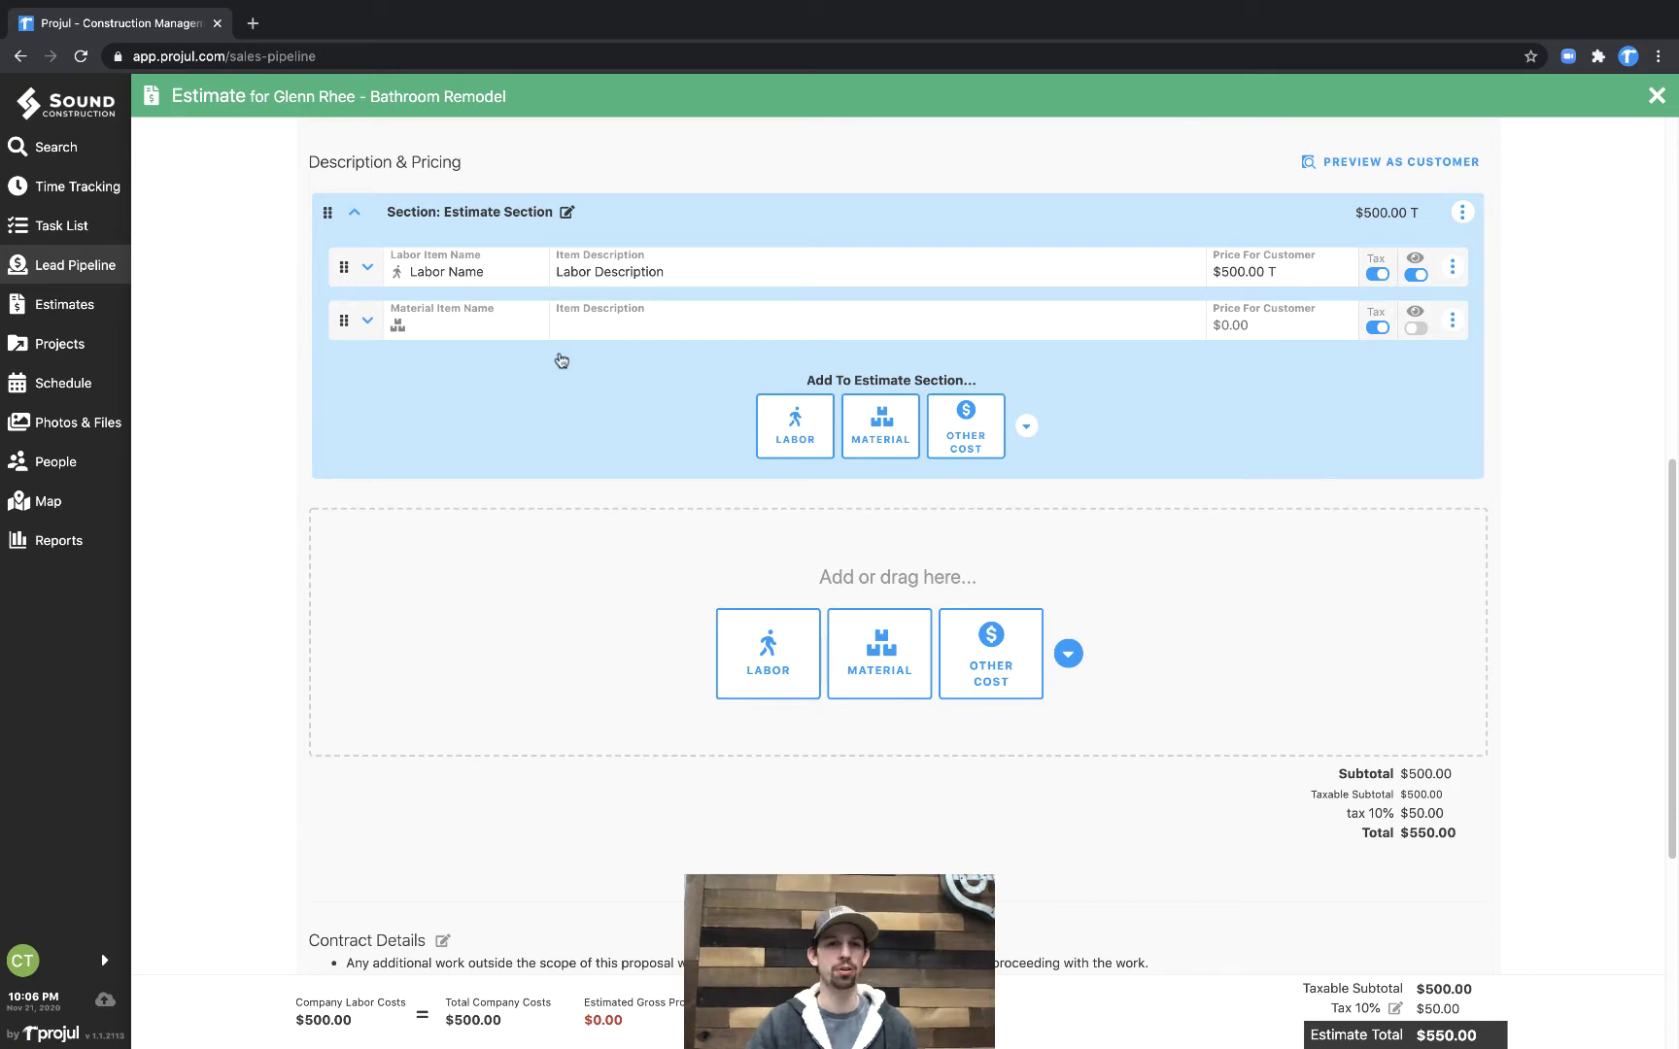
pyautogui.click(481, 324)
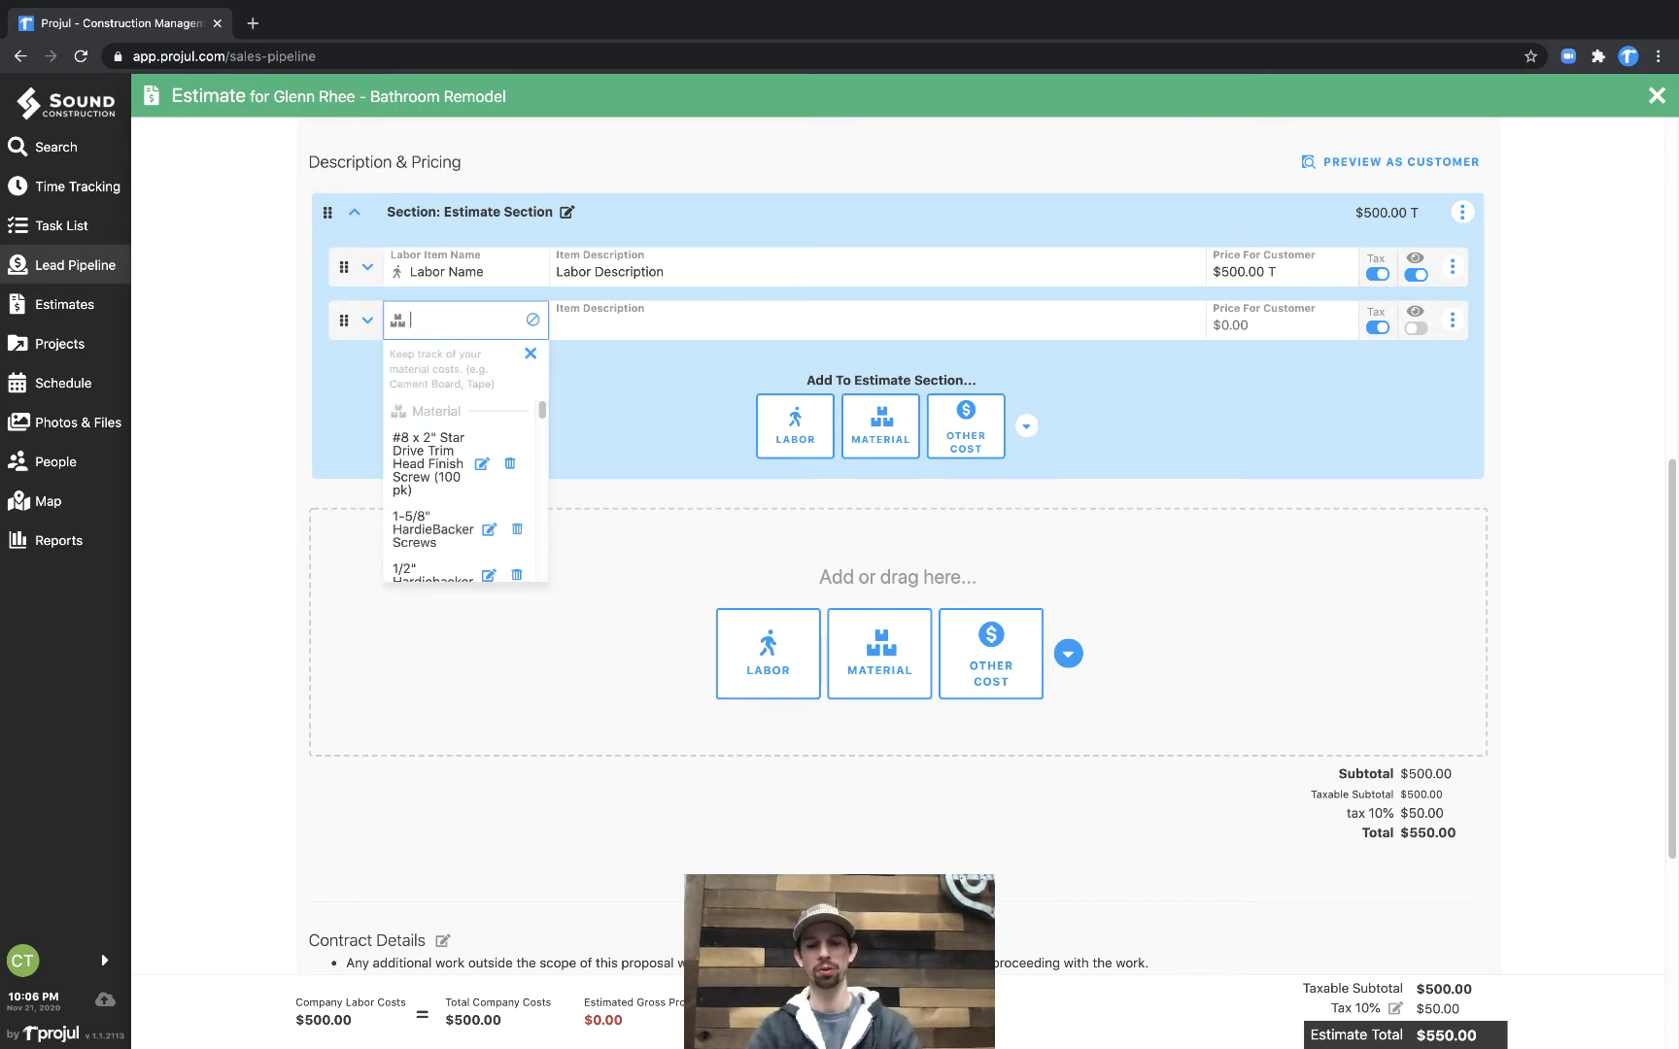
pyautogui.write('Material Na')
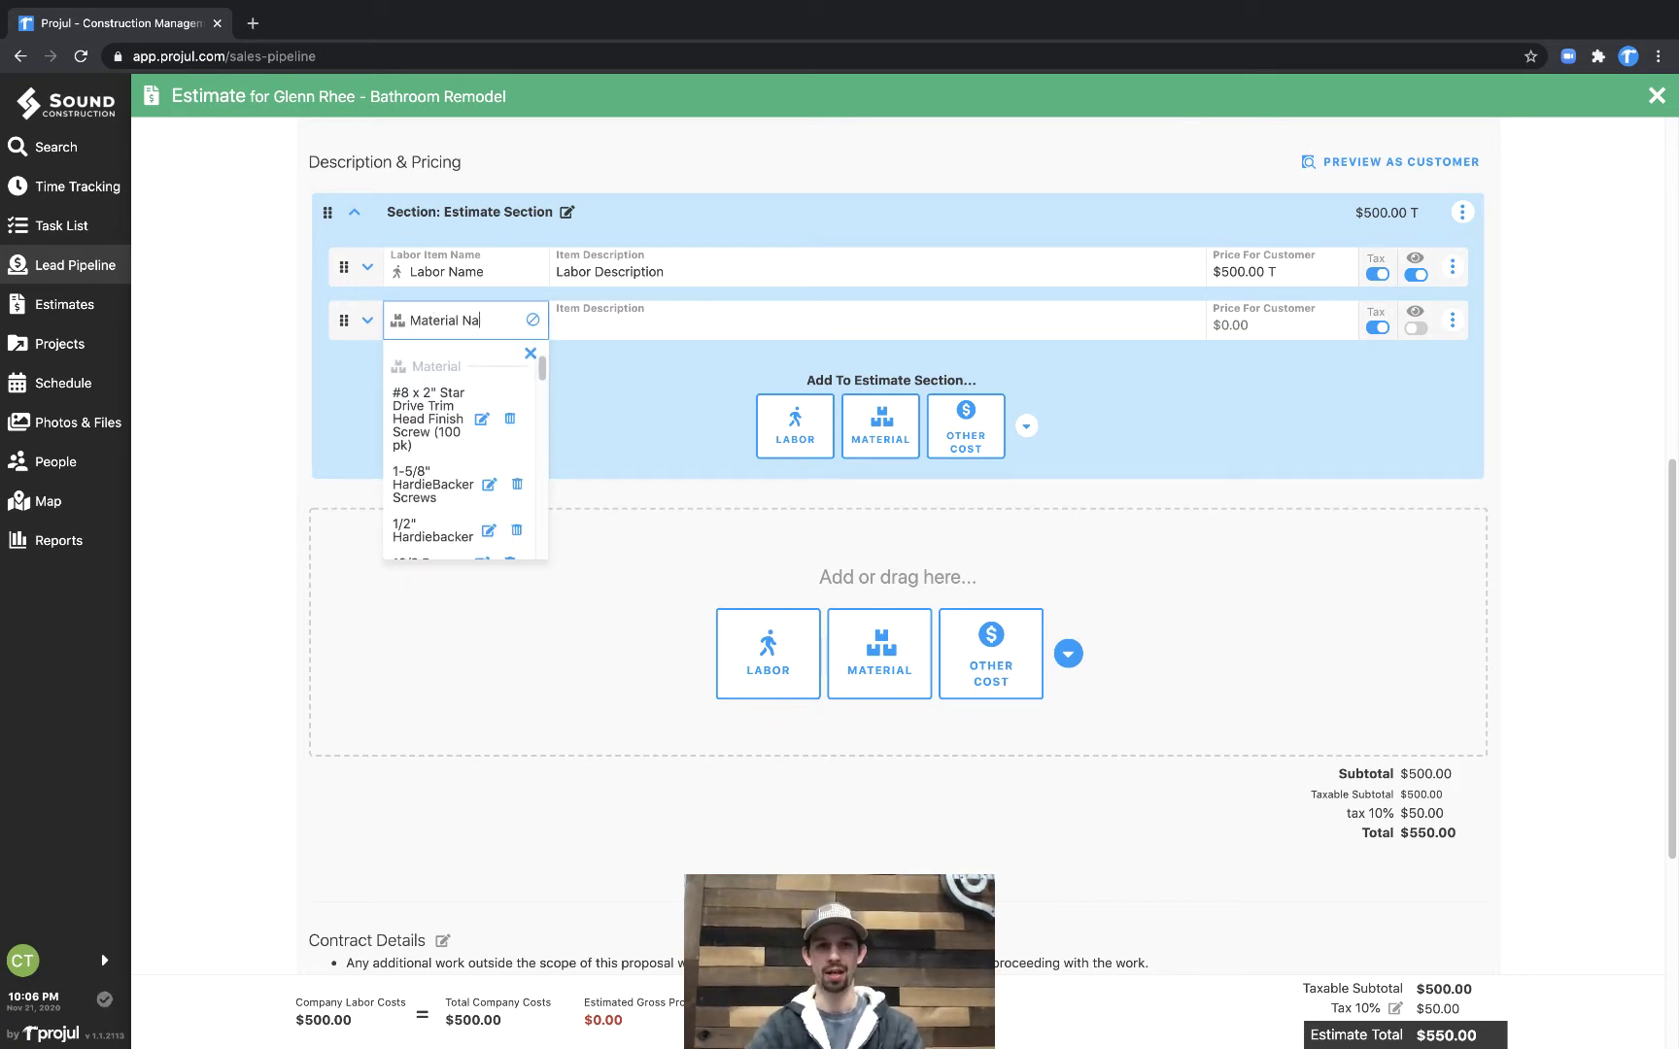
pyautogui.write('me')
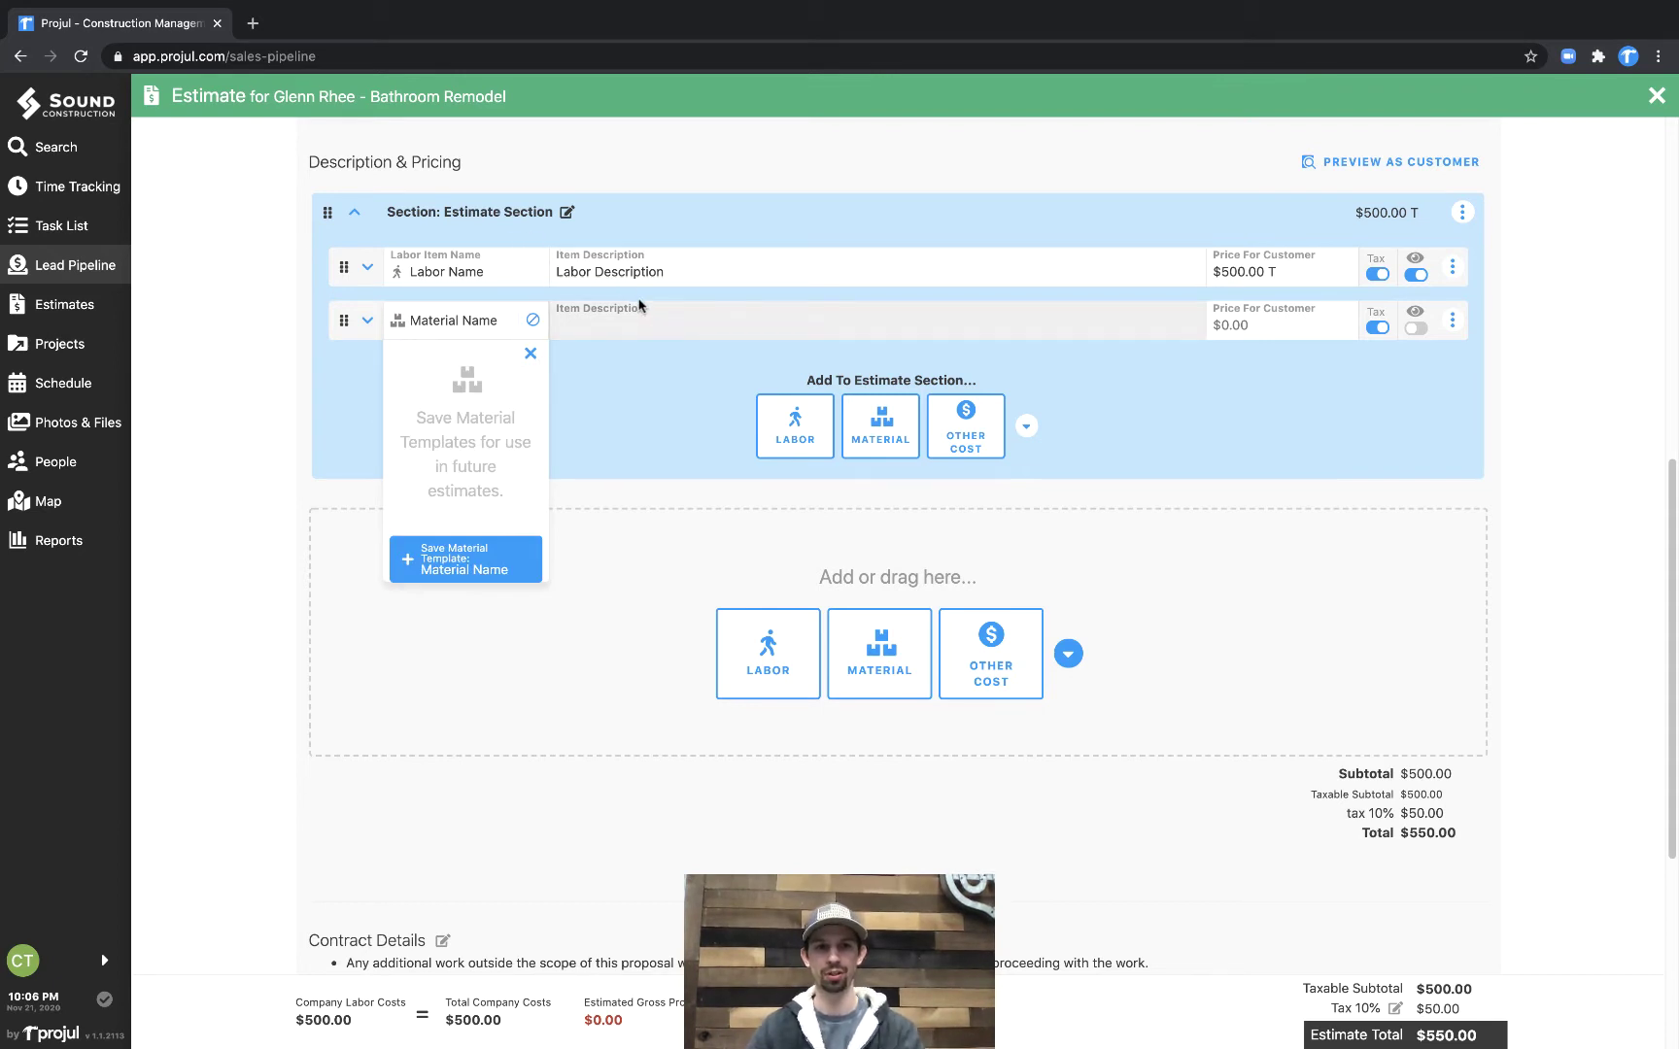
pyautogui.click(639, 307)
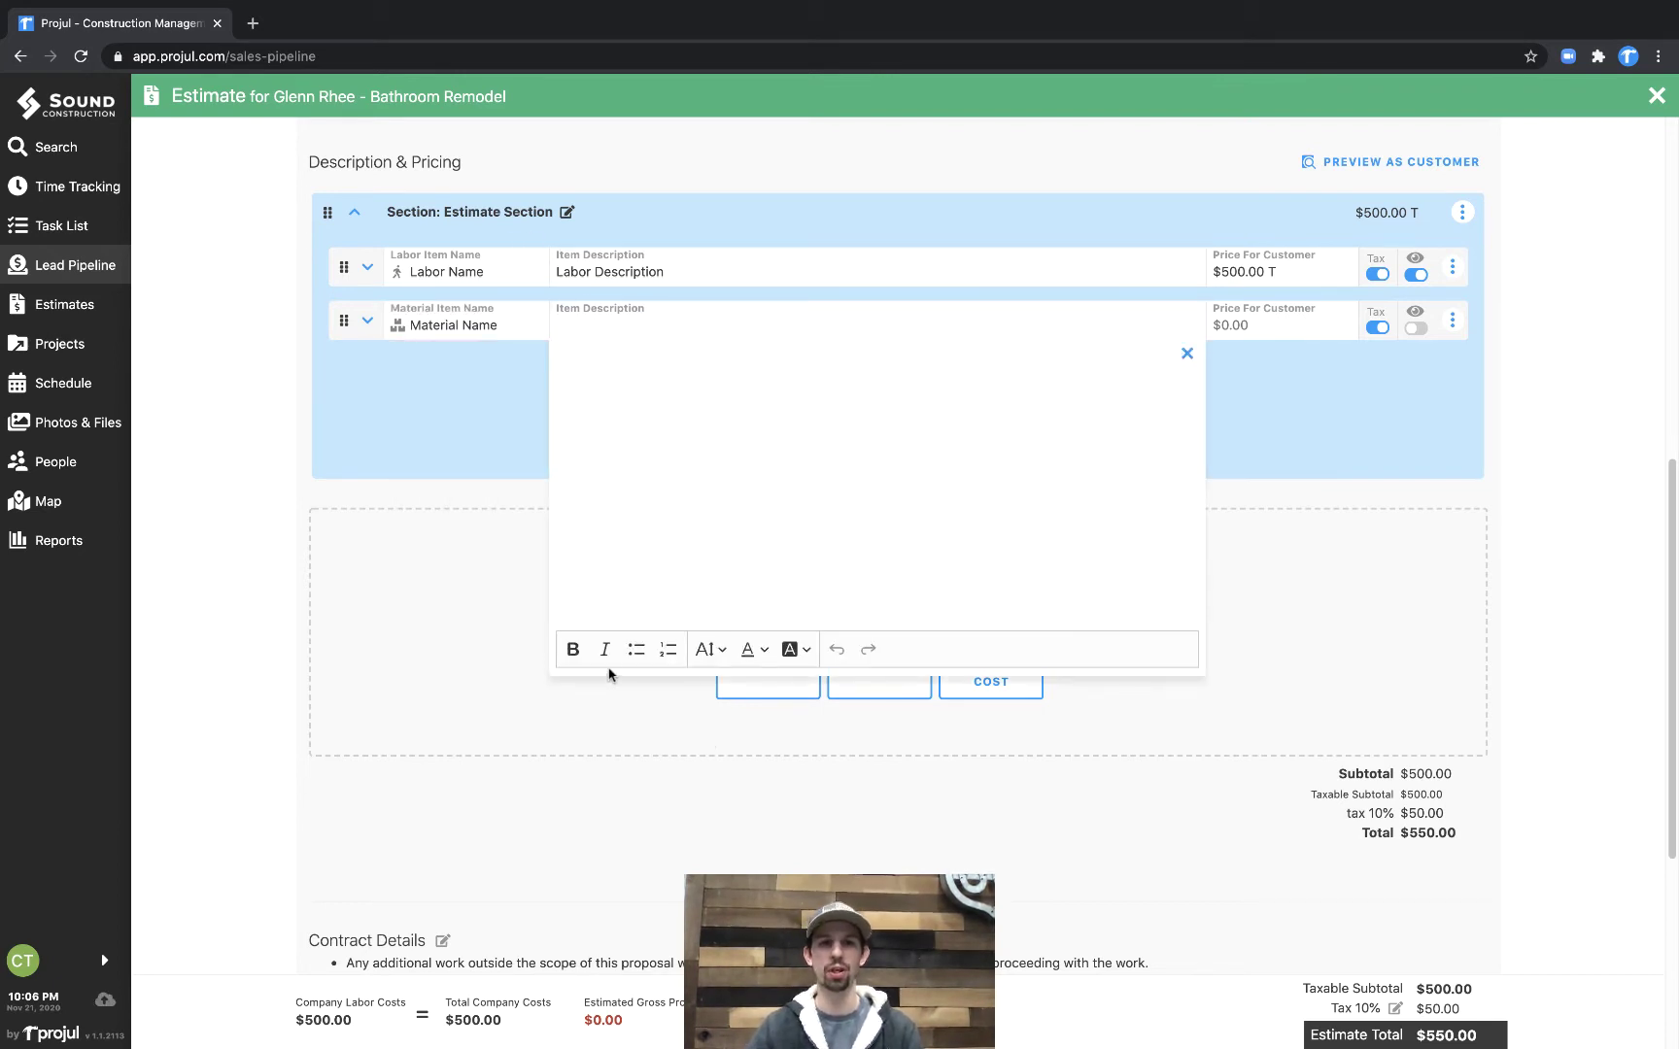
pyautogui.click(637, 649)
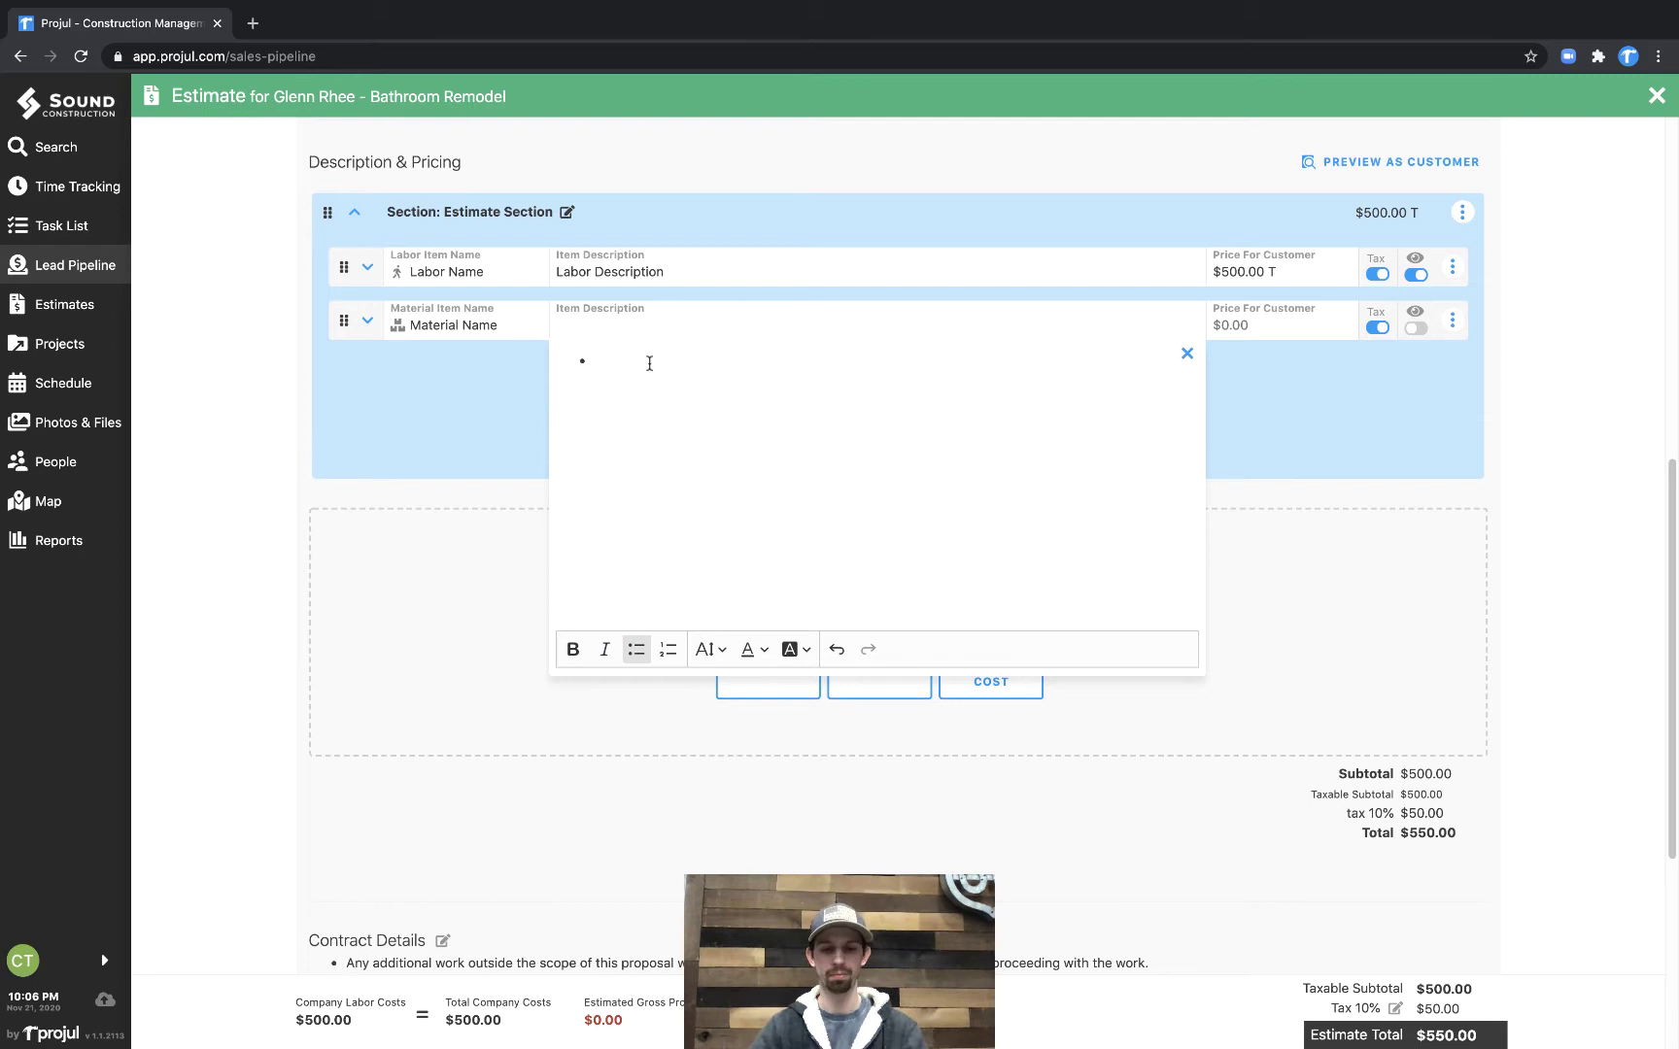
pyautogui.write('Material Description')
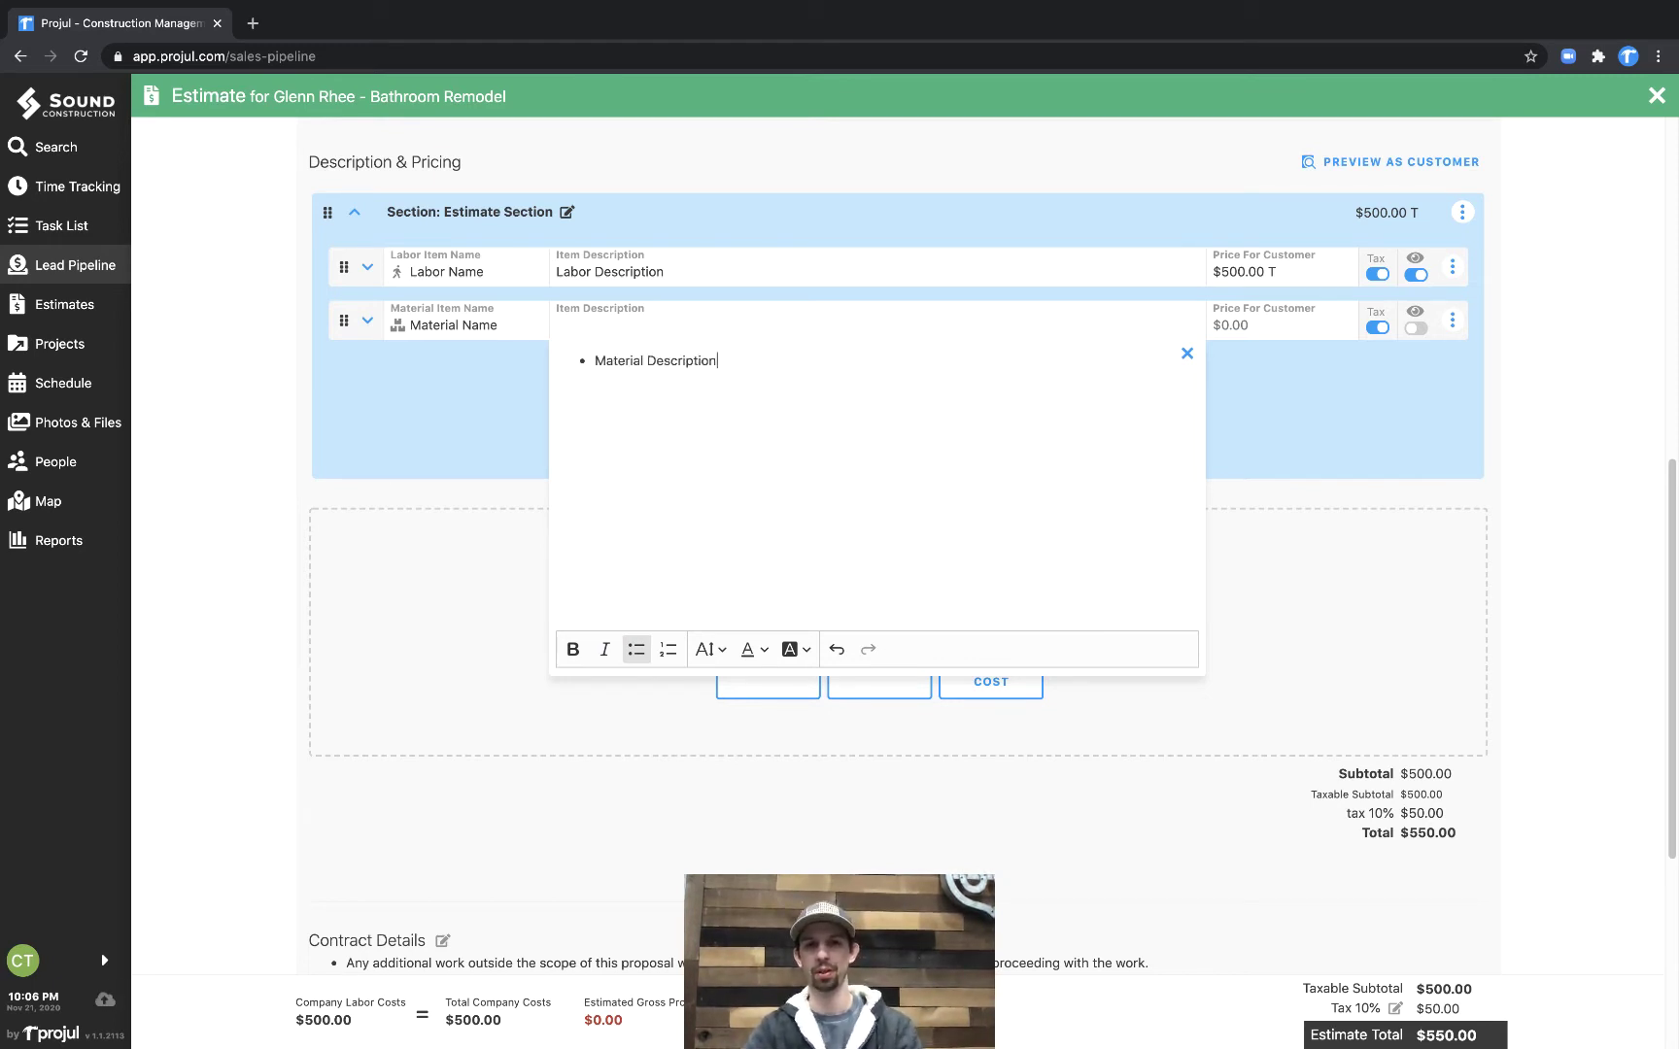
# - Price the material line at $200 for the customer, raising the total to $770
pyautogui.click(1247, 329)
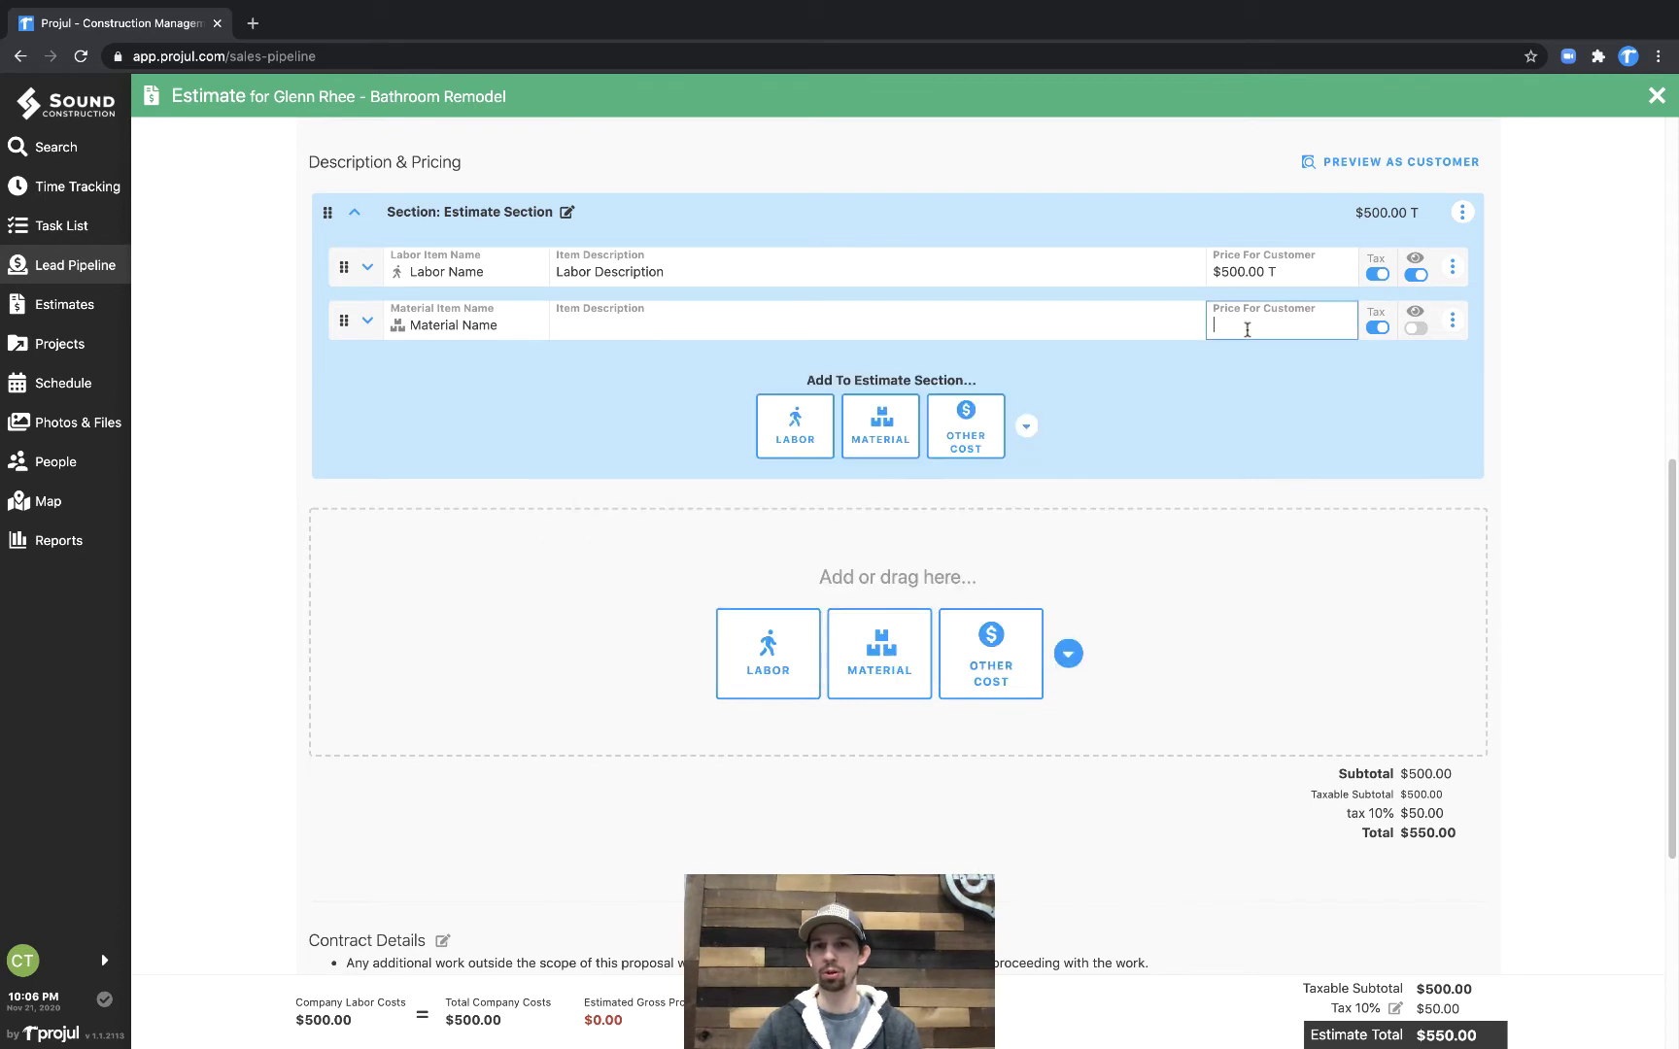
pyautogui.write('200.00 T')
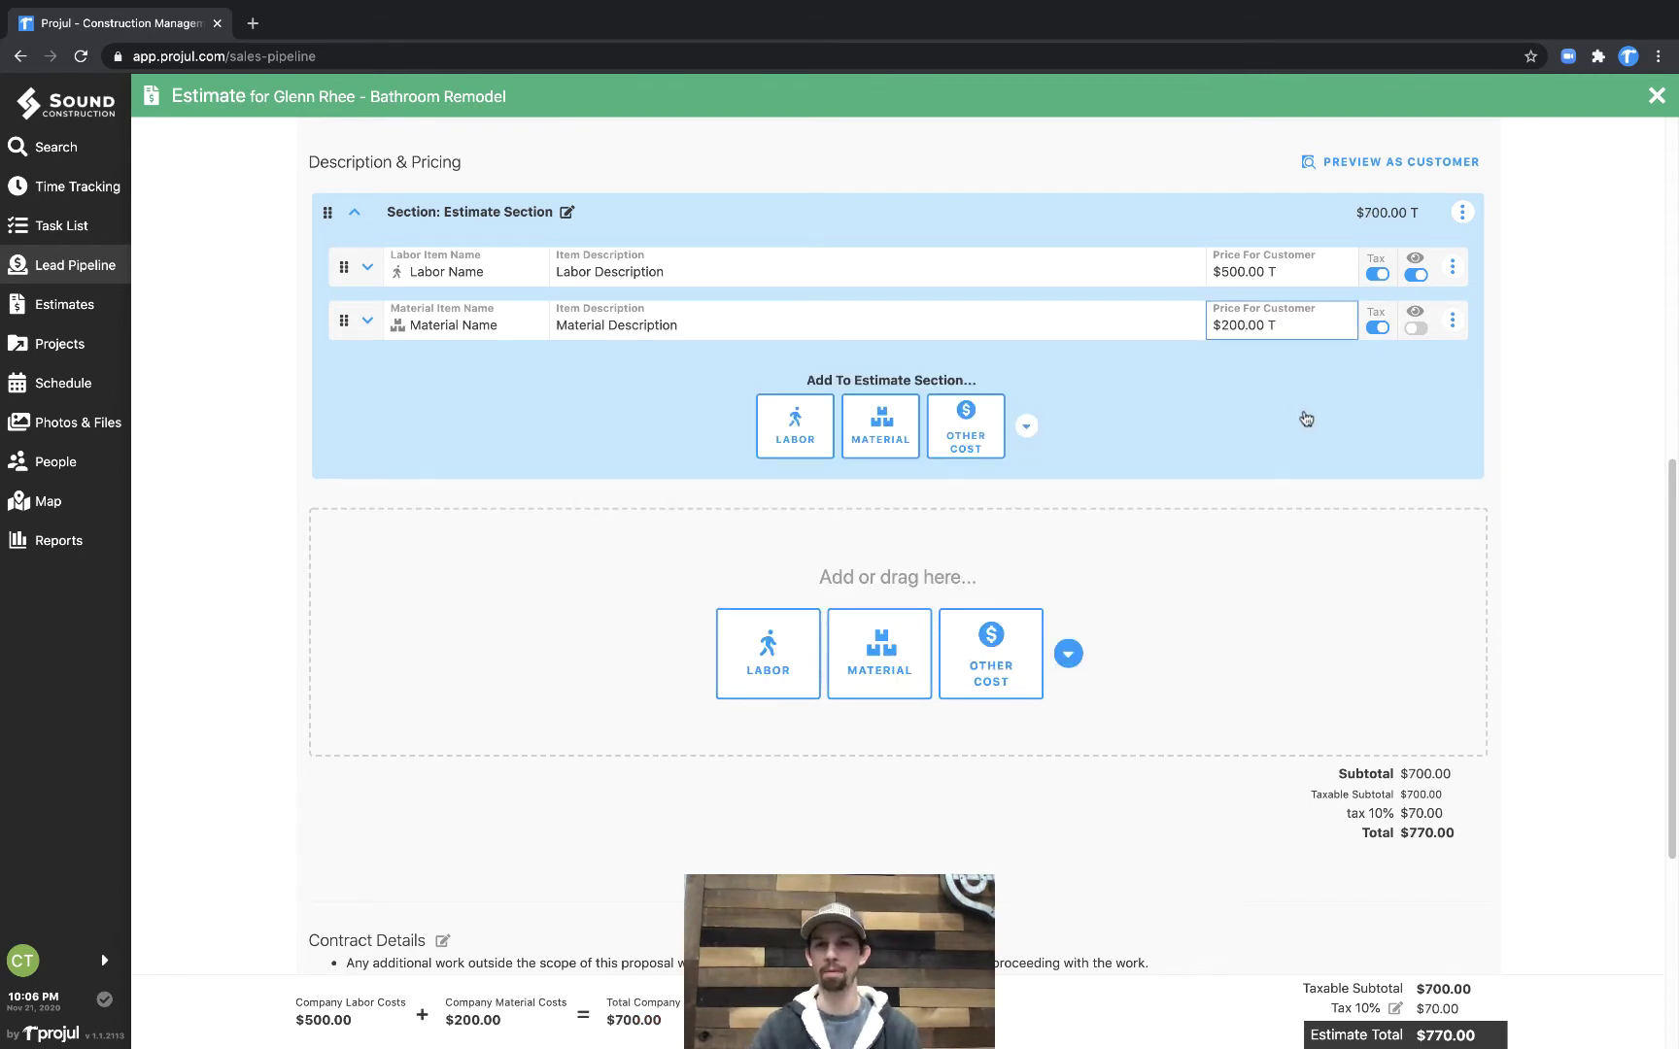
pyautogui.click(1306, 418)
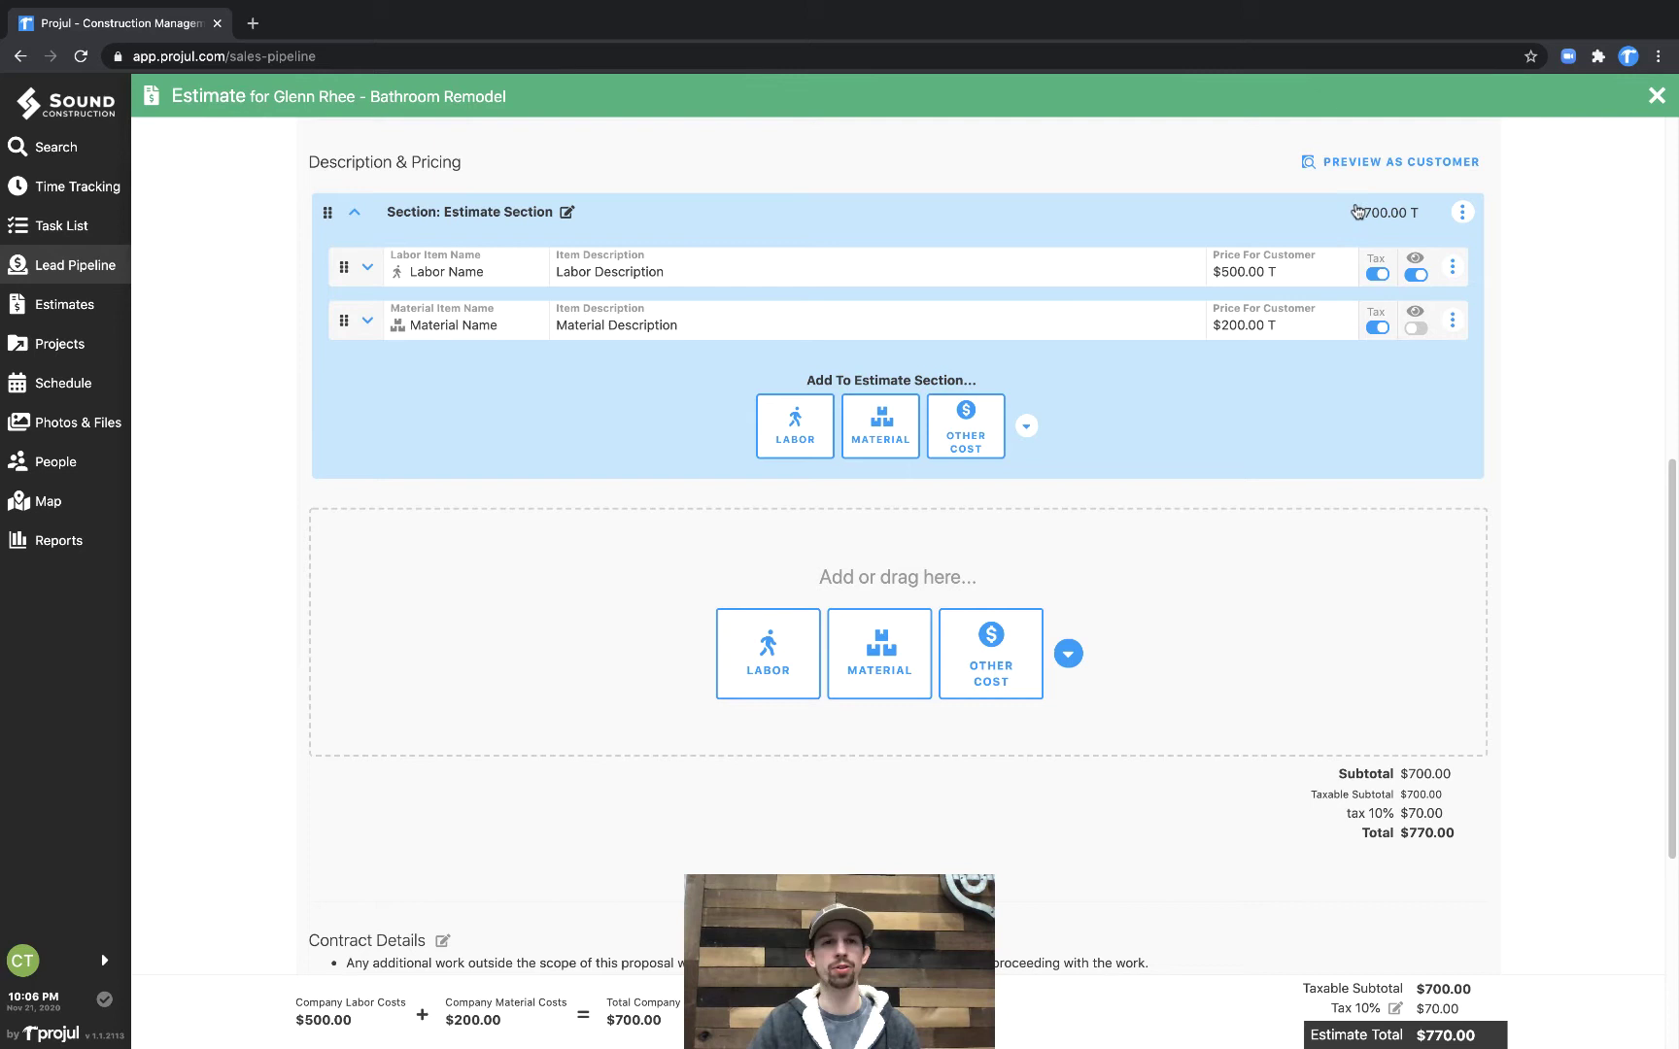
pyautogui.scroll(1, 692, 215)
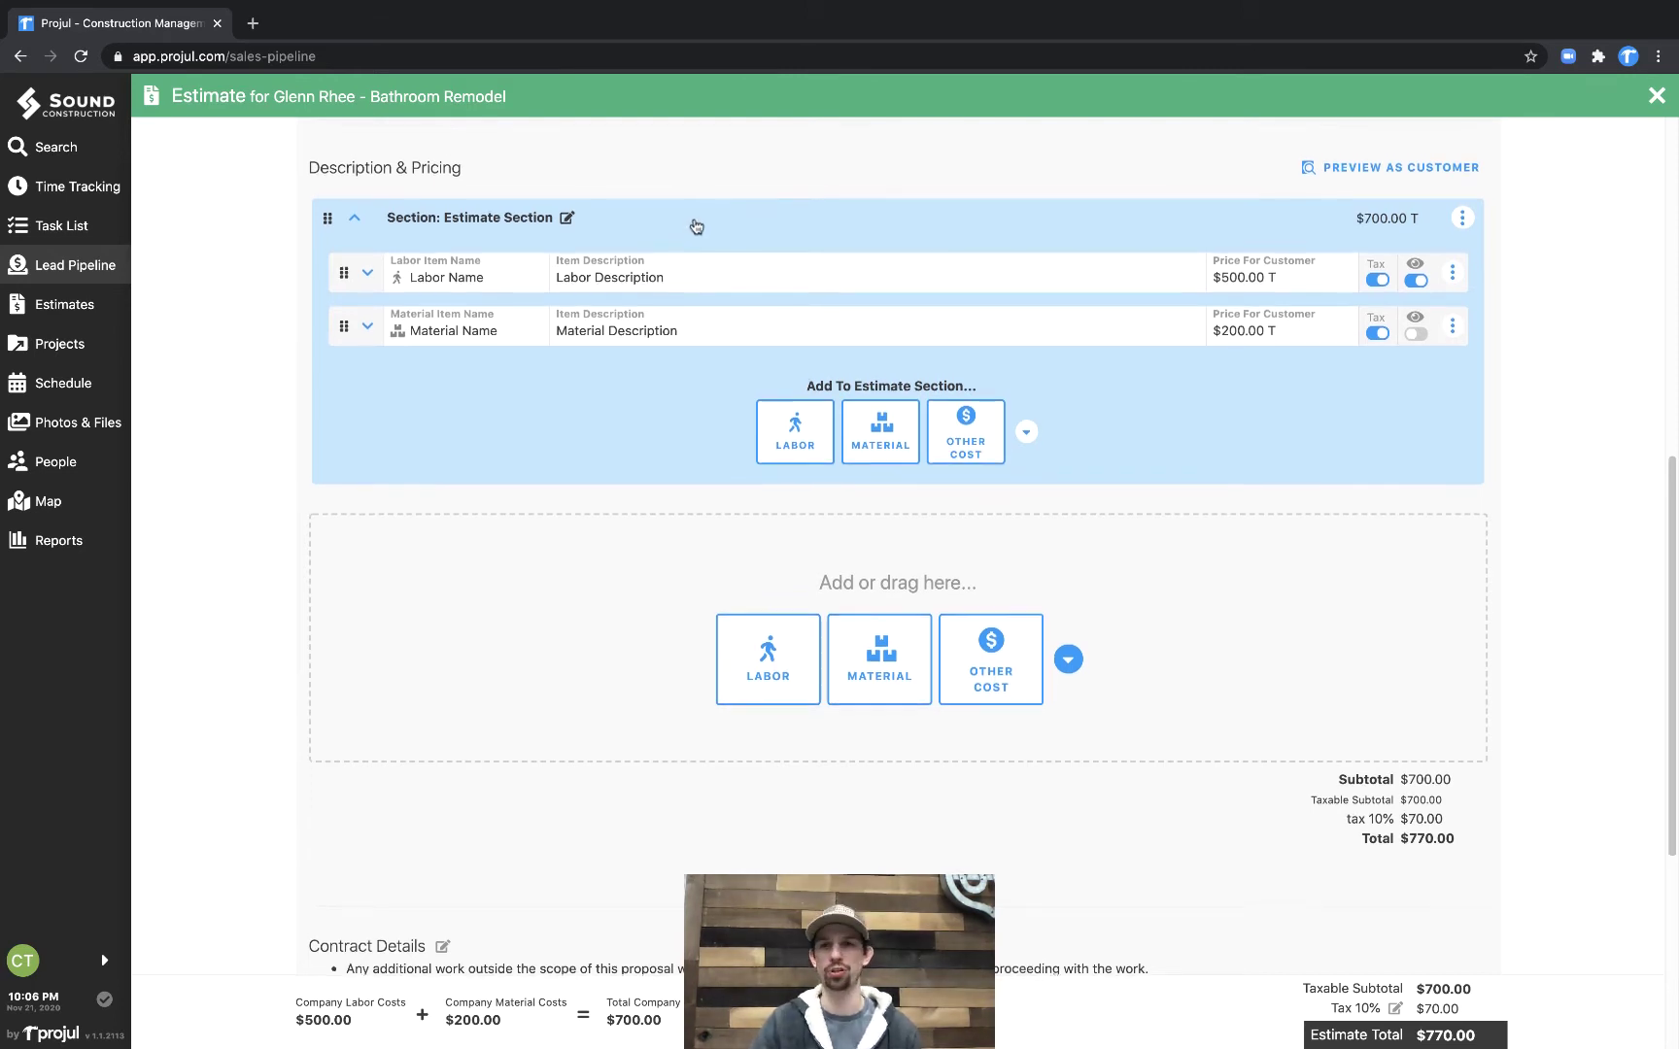
pyautogui.scroll(2, 694, 227)
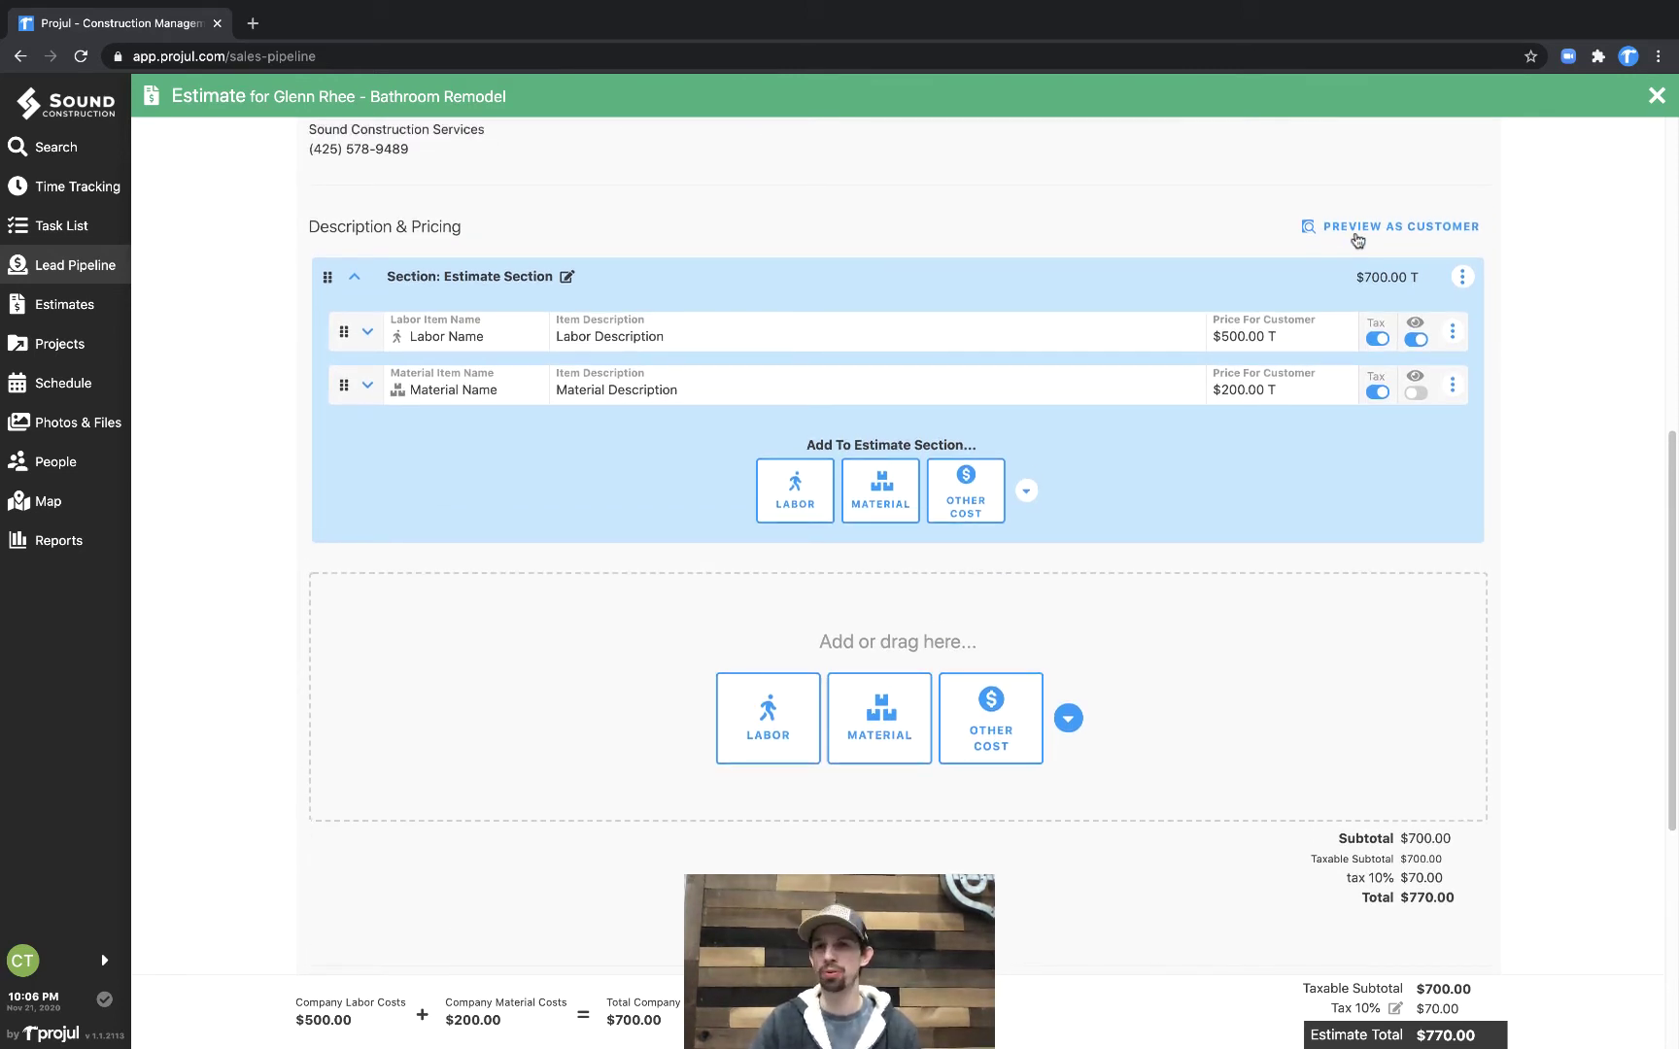
pyautogui.click(1361, 233)
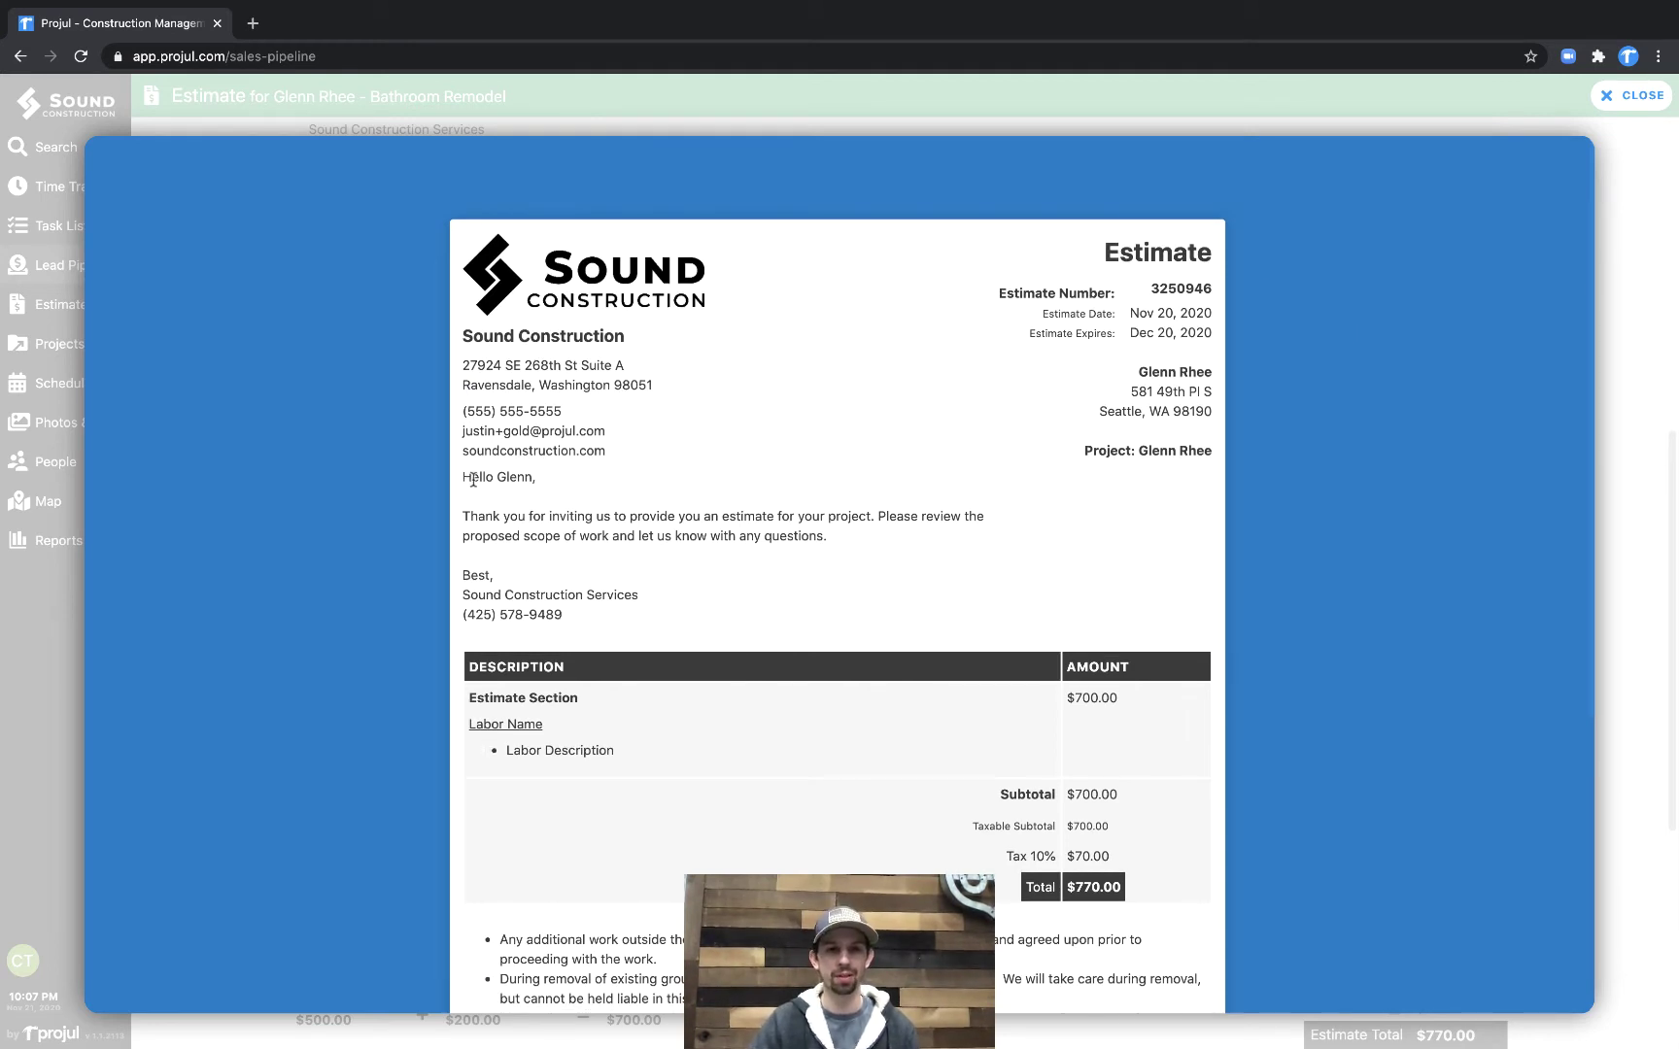
pyautogui.moveTo(473, 479); pyautogui.dragTo(787, 599)
pyautogui.scroll(-2, 775, 690)
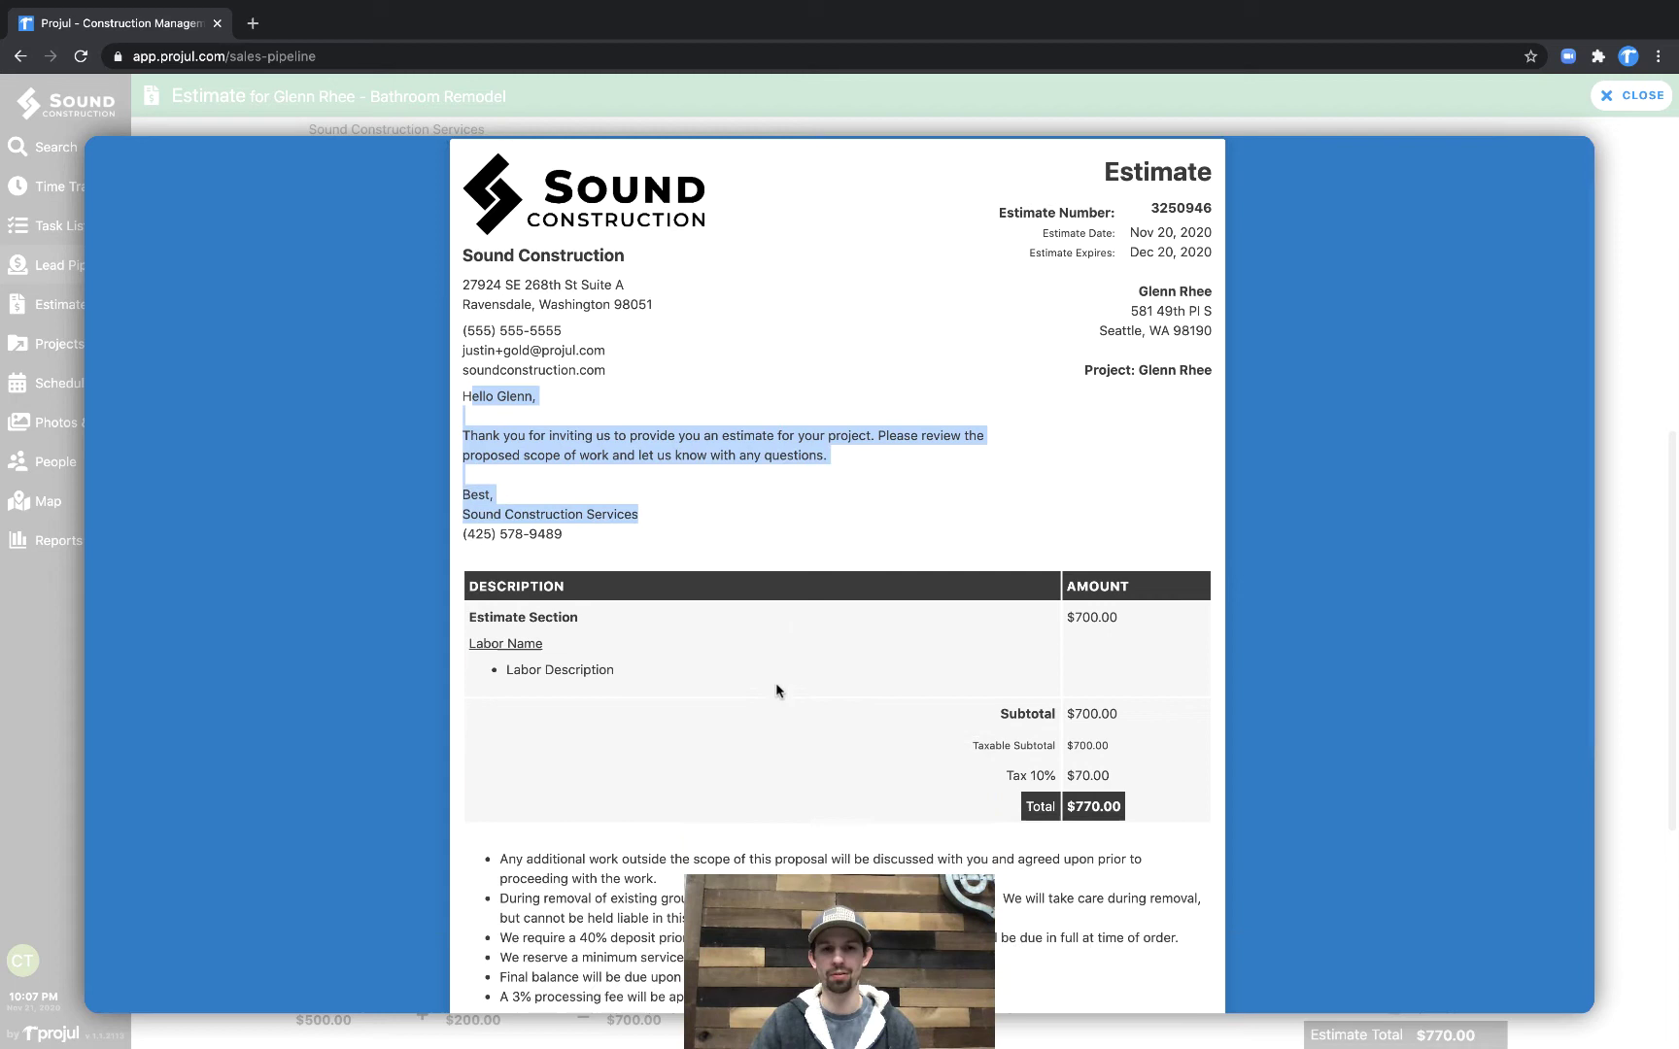
pyautogui.moveTo(507, 828); pyautogui.dragTo(835, 947)
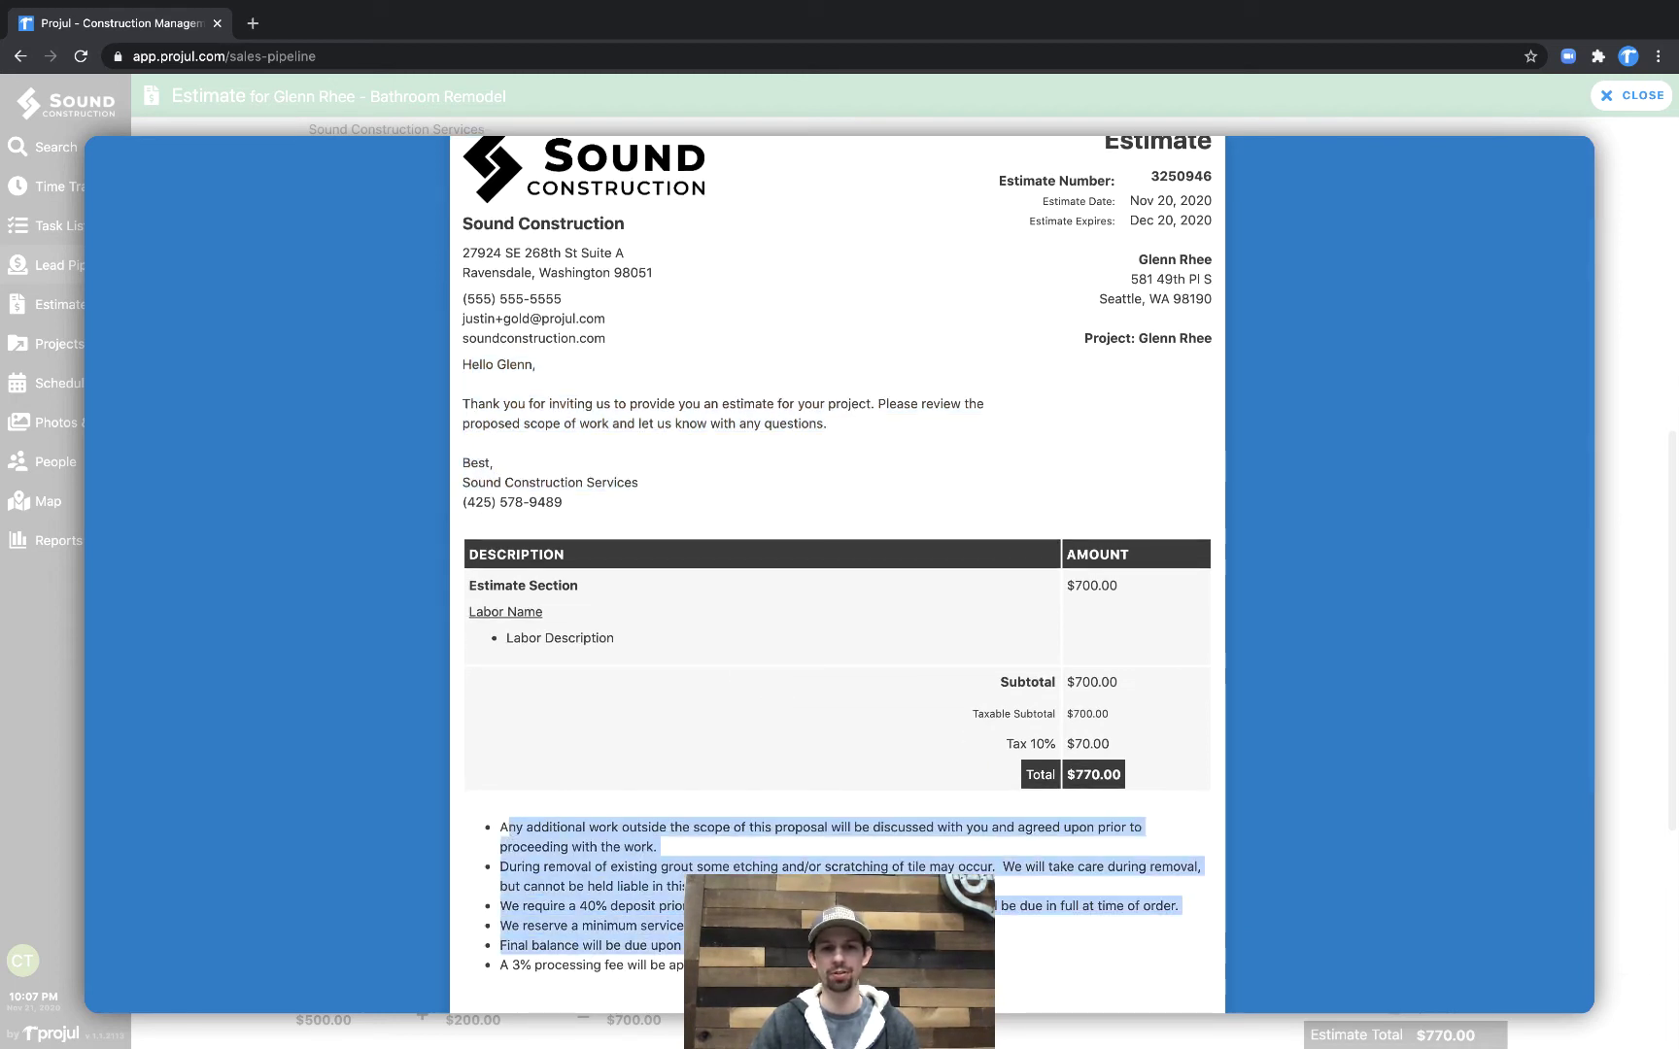
pyautogui.click(562, 693)
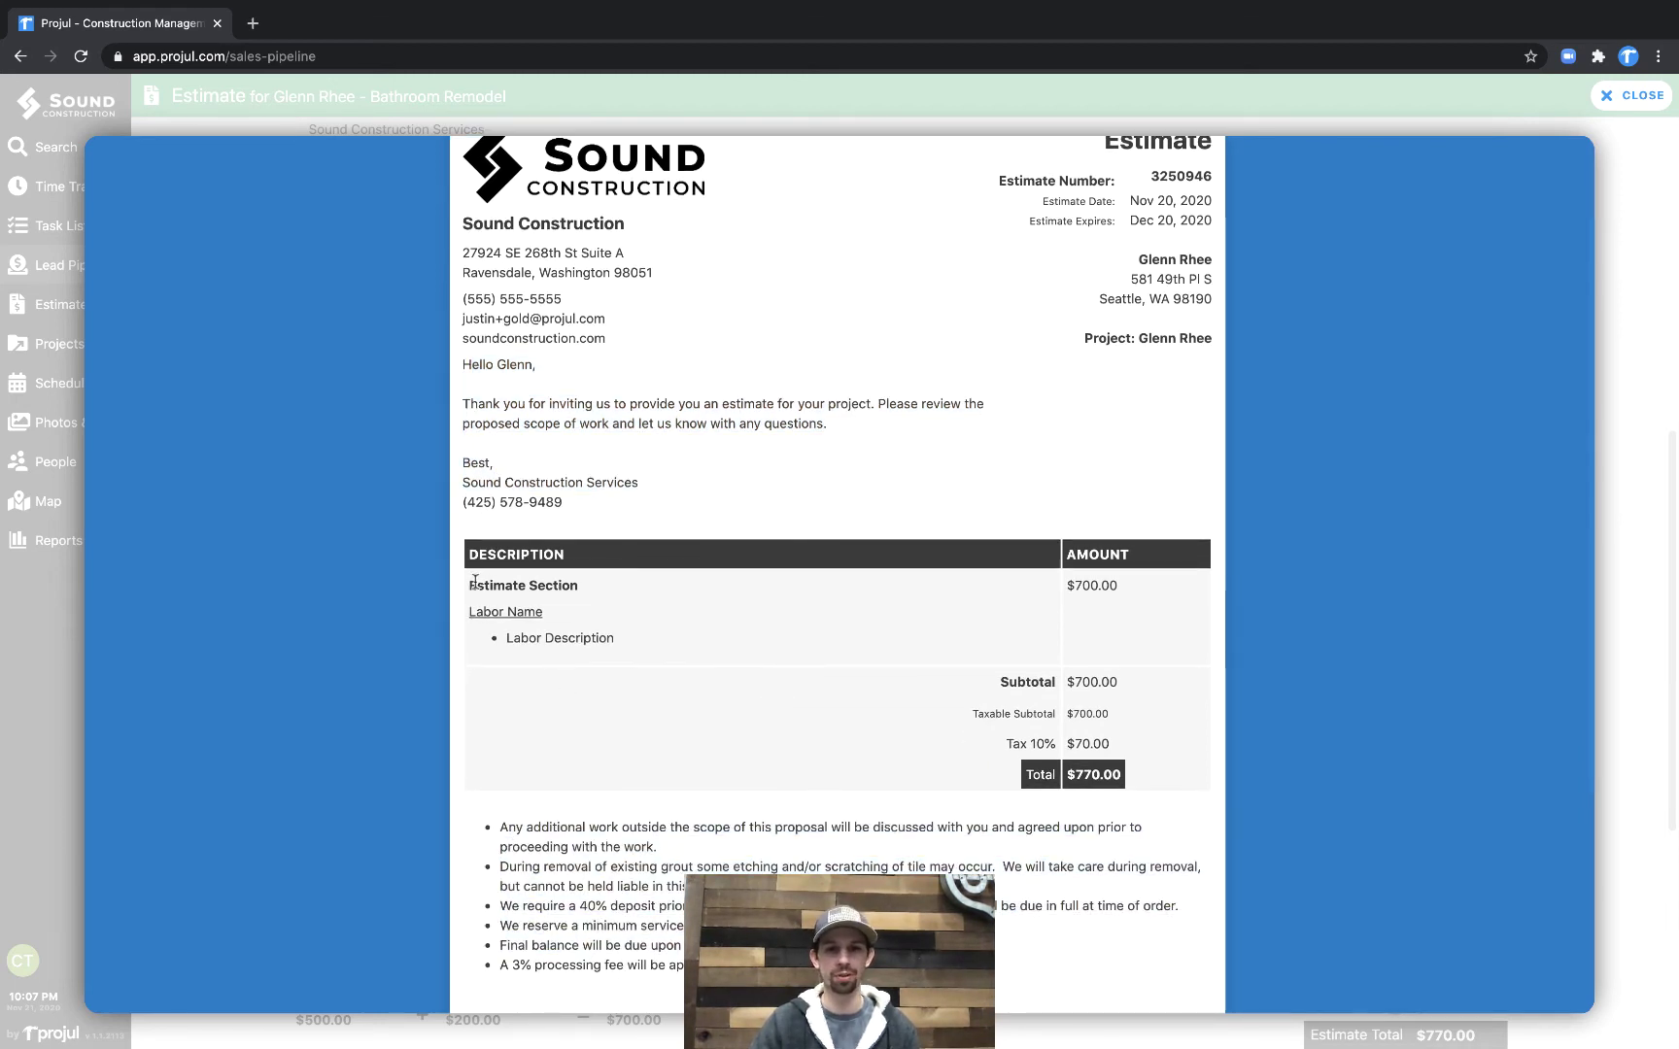
pyautogui.moveTo(475, 582); pyautogui.dragTo(580, 585)
pyautogui.moveTo(483, 616); pyautogui.dragTo(681, 646)
pyautogui.click(678, 649)
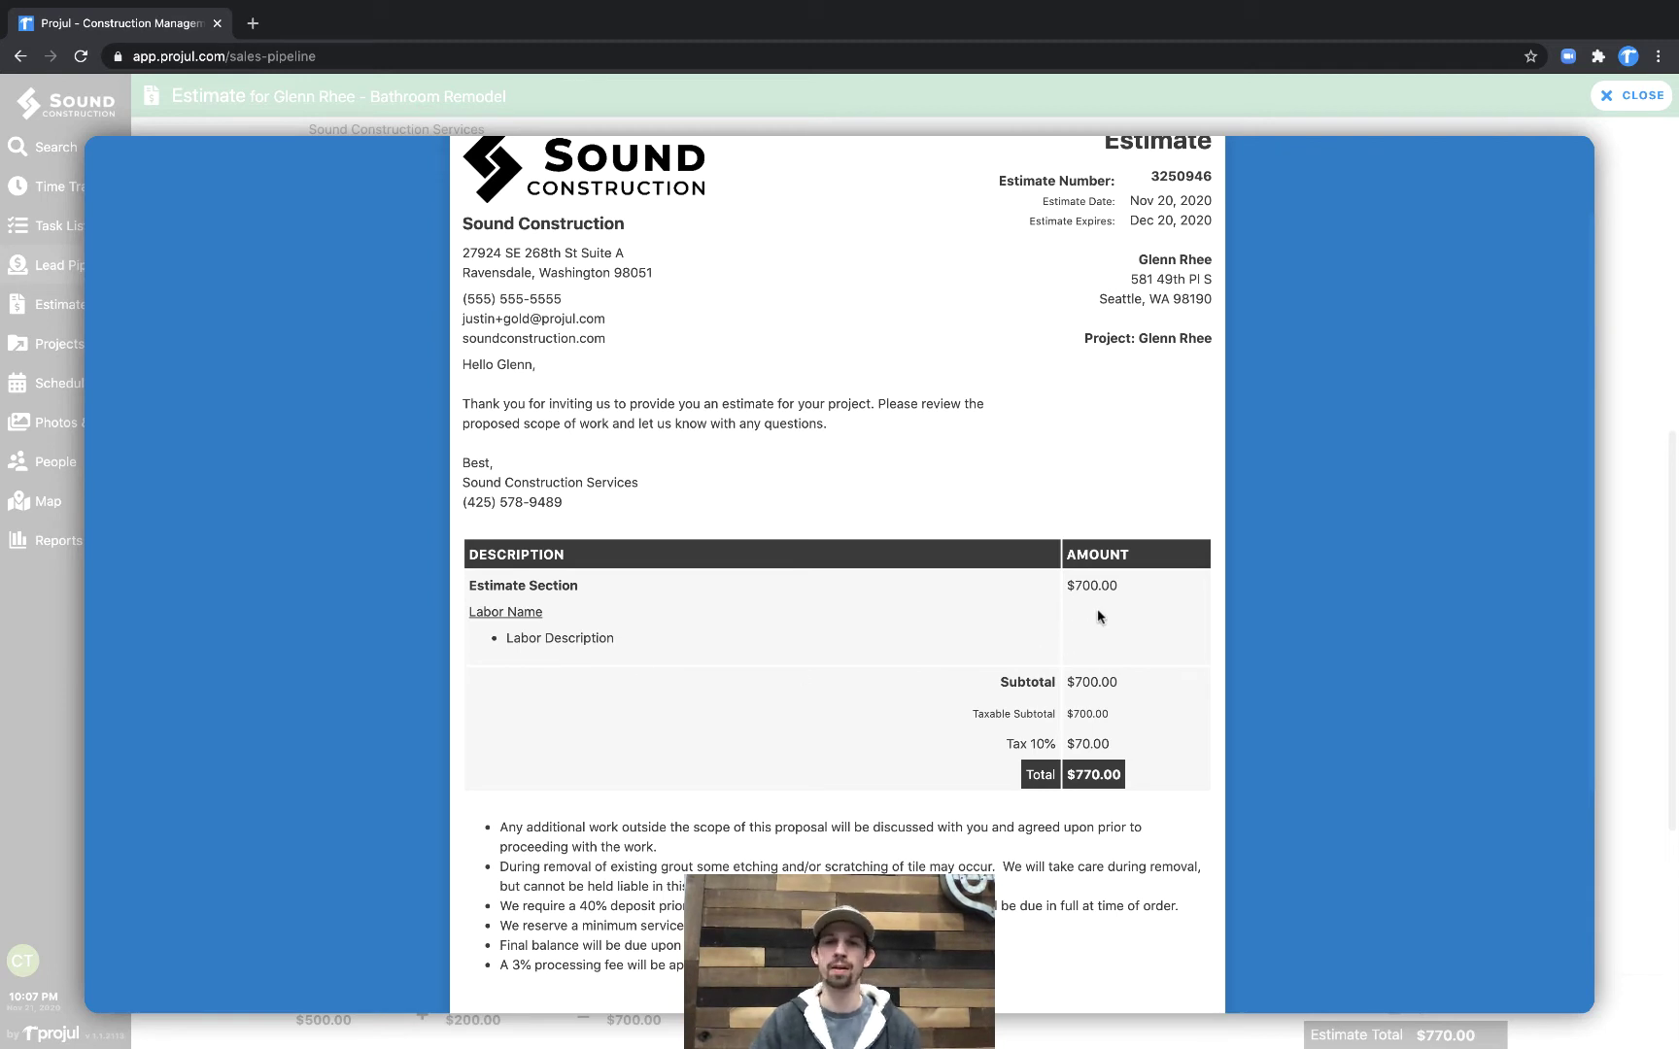
pyautogui.moveTo(1125, 581); pyautogui.dragTo(1061, 592)
pyautogui.click(1145, 595)
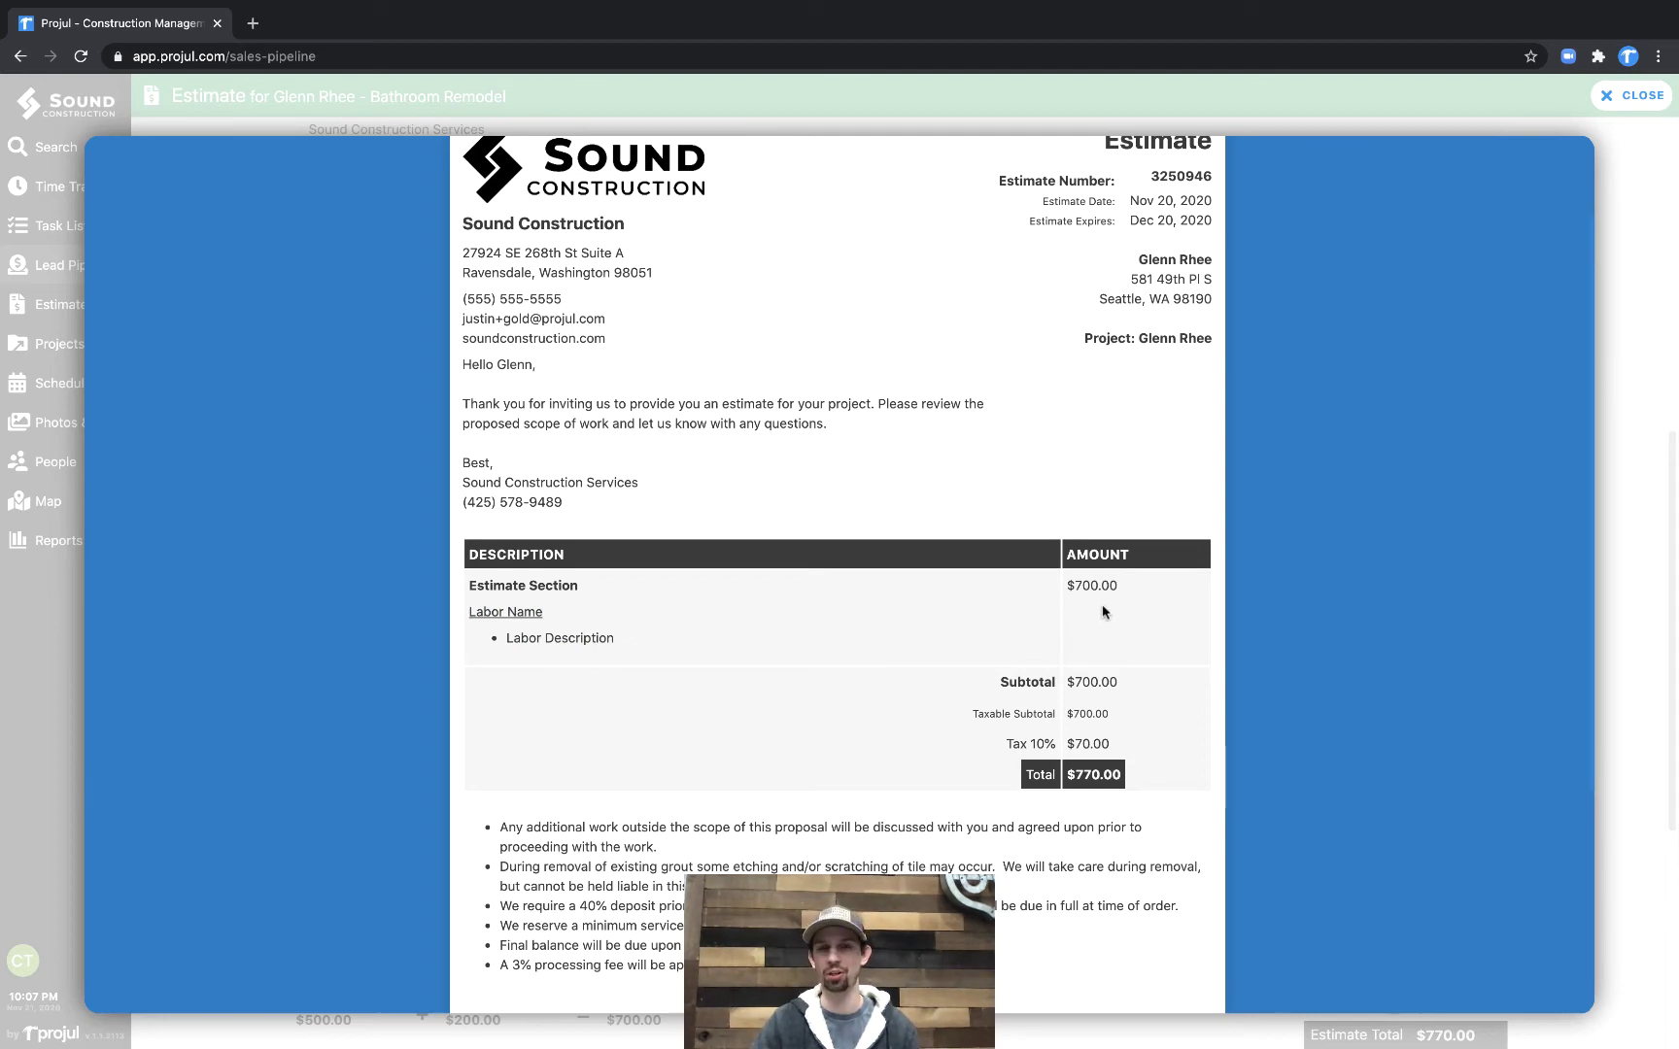
pyautogui.click(1640, 95)
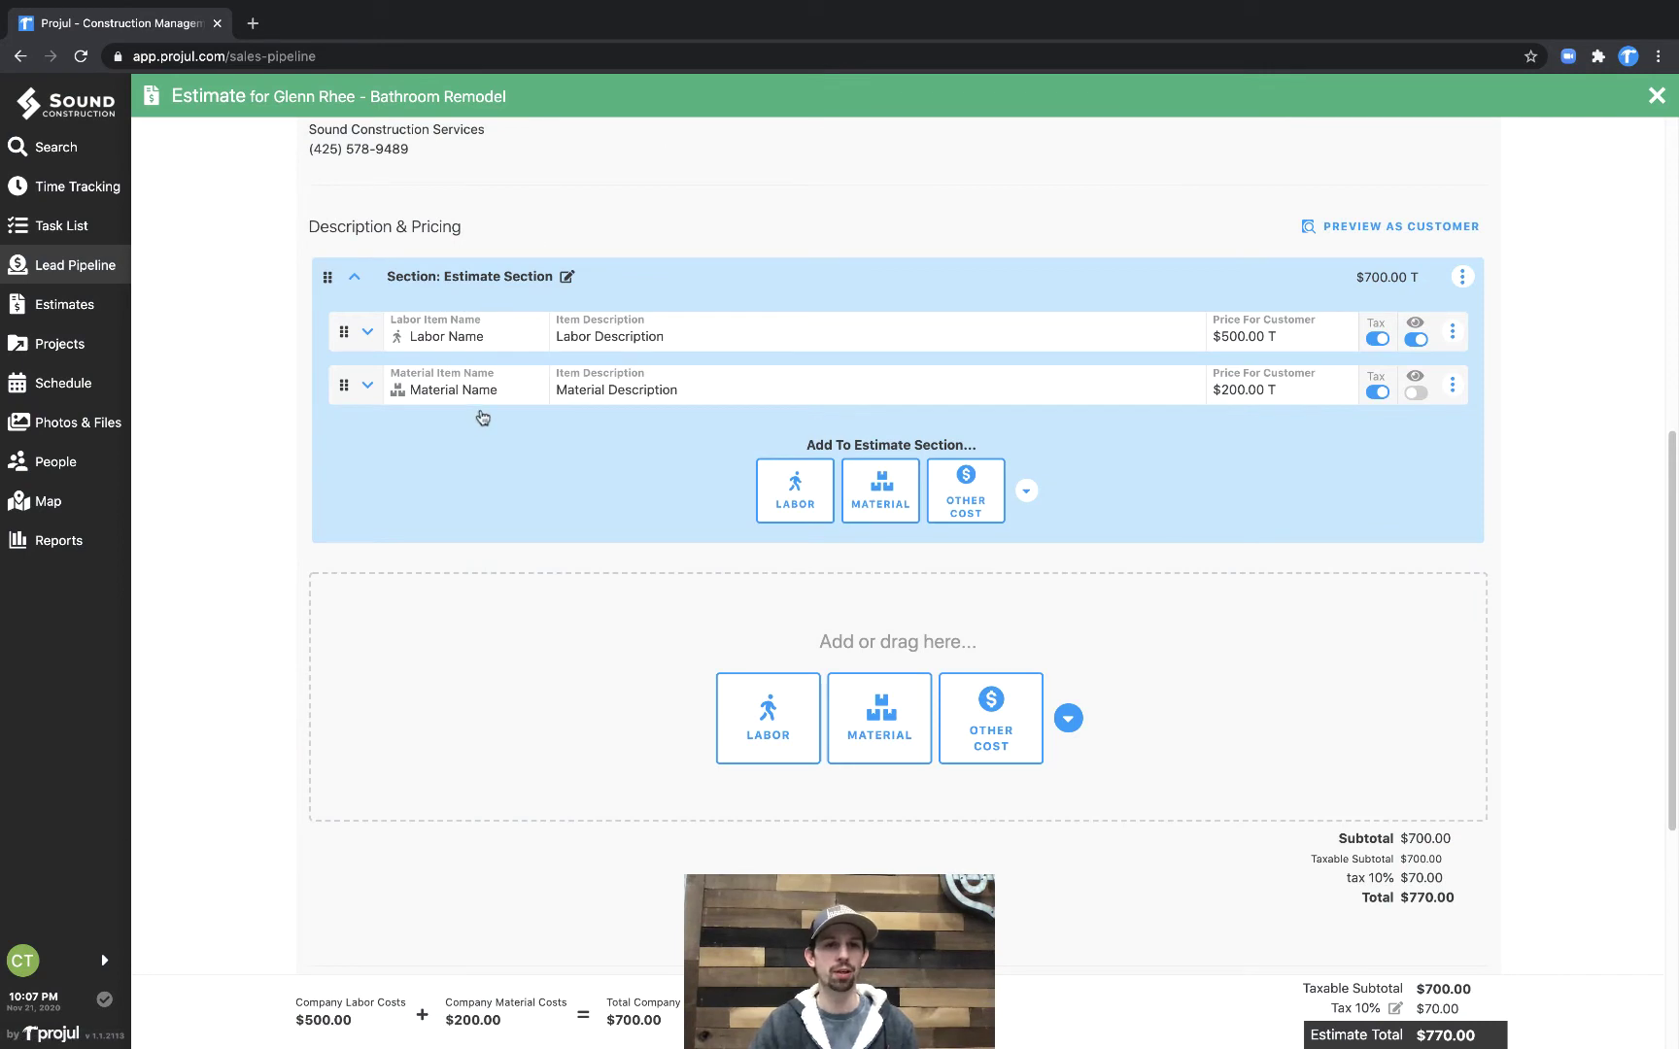
# - Turn on customer visibility for the material line
pyautogui.click(1416, 393)
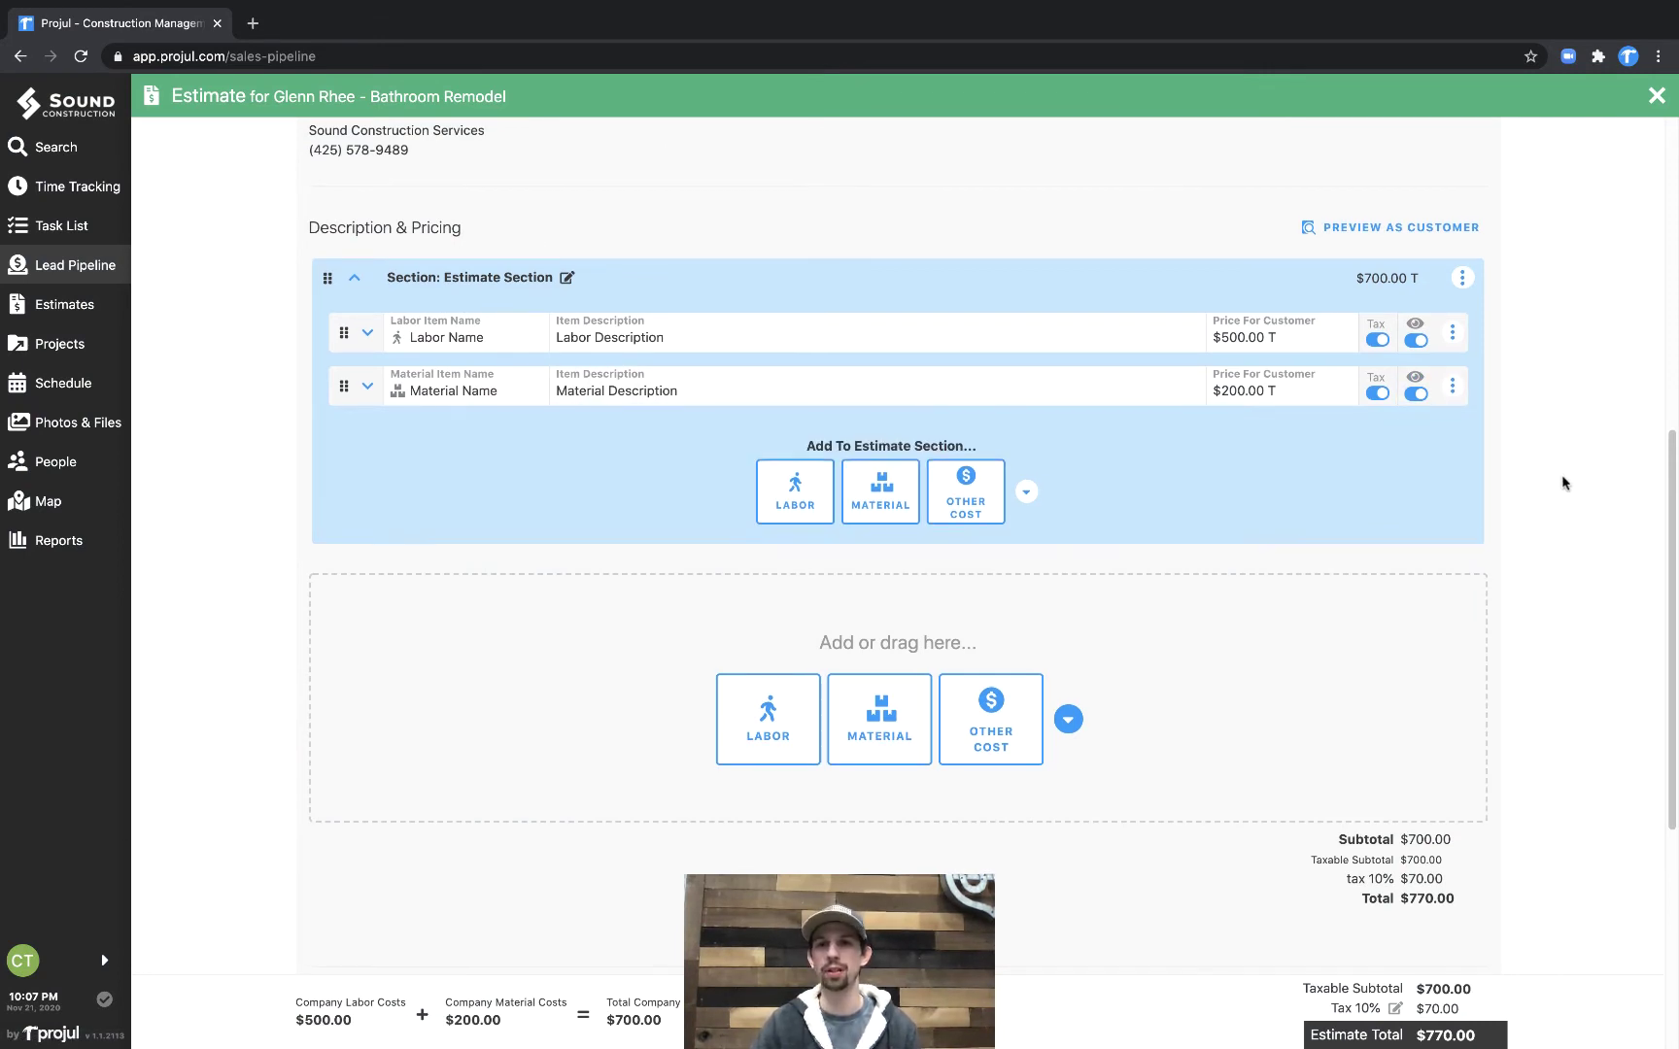
pyautogui.scroll(3, 1559, 473)
pyautogui.scroll(2, 1560, 467)
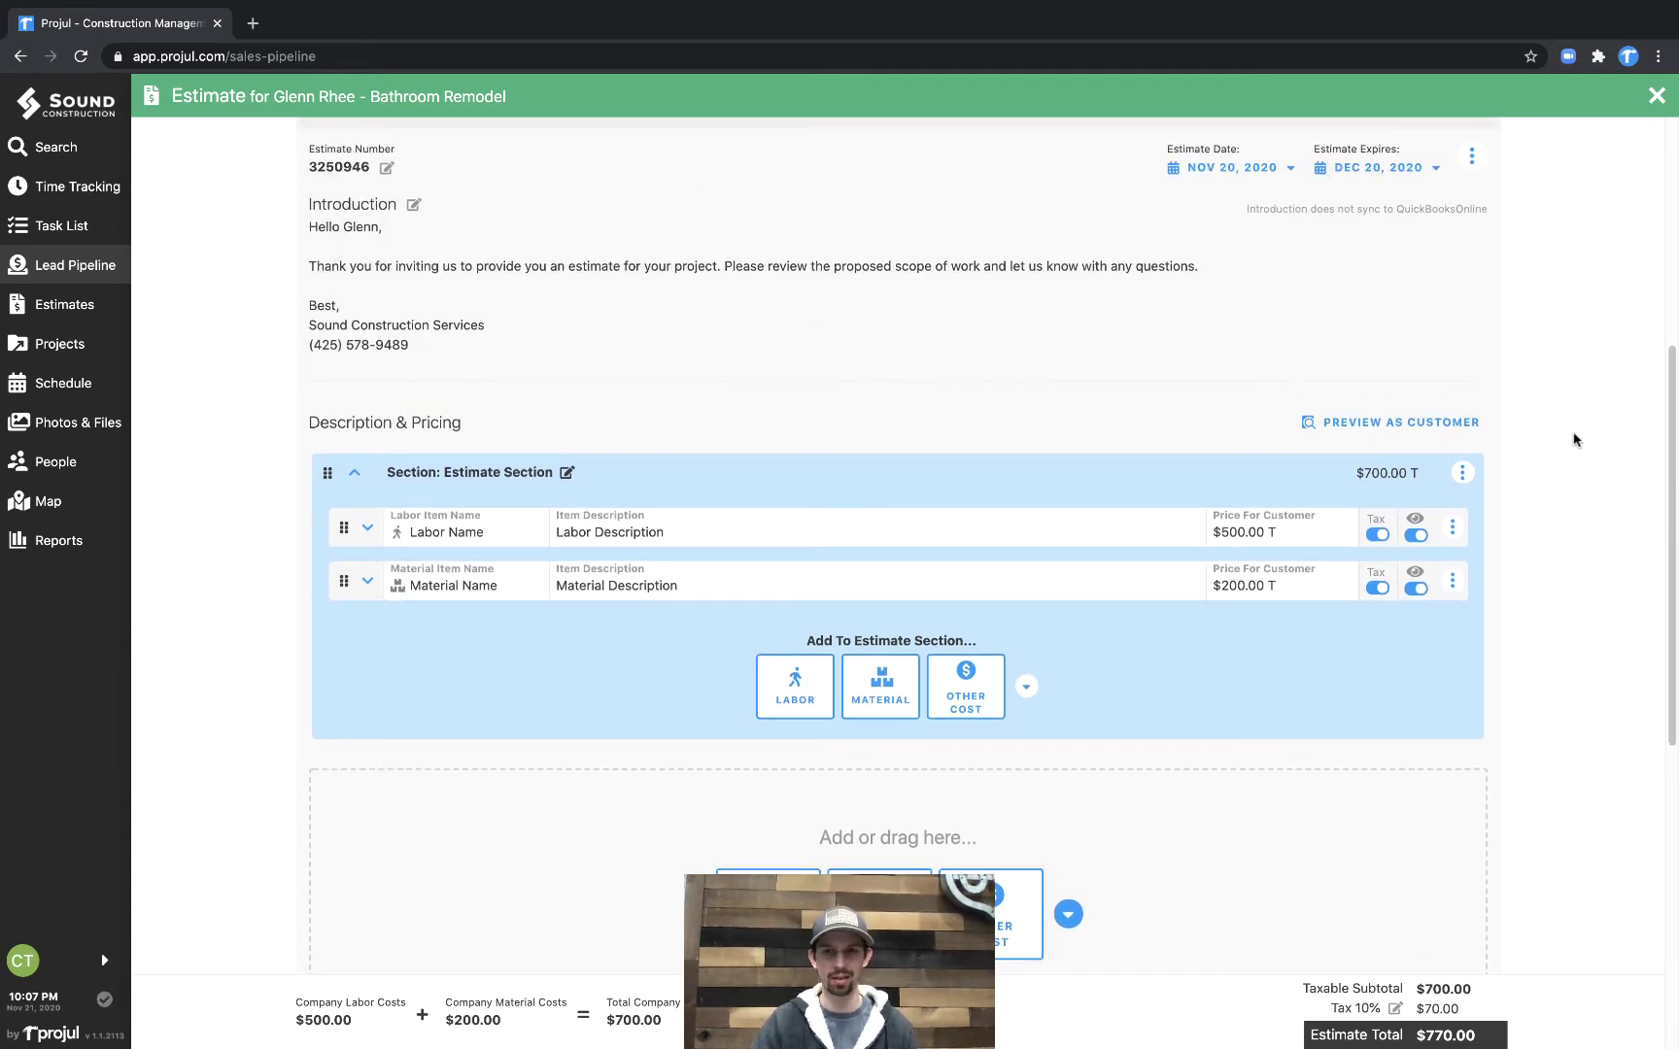
# - Check the customer preview lists the section, labor line and material line, then close it
pyautogui.click(1412, 424)
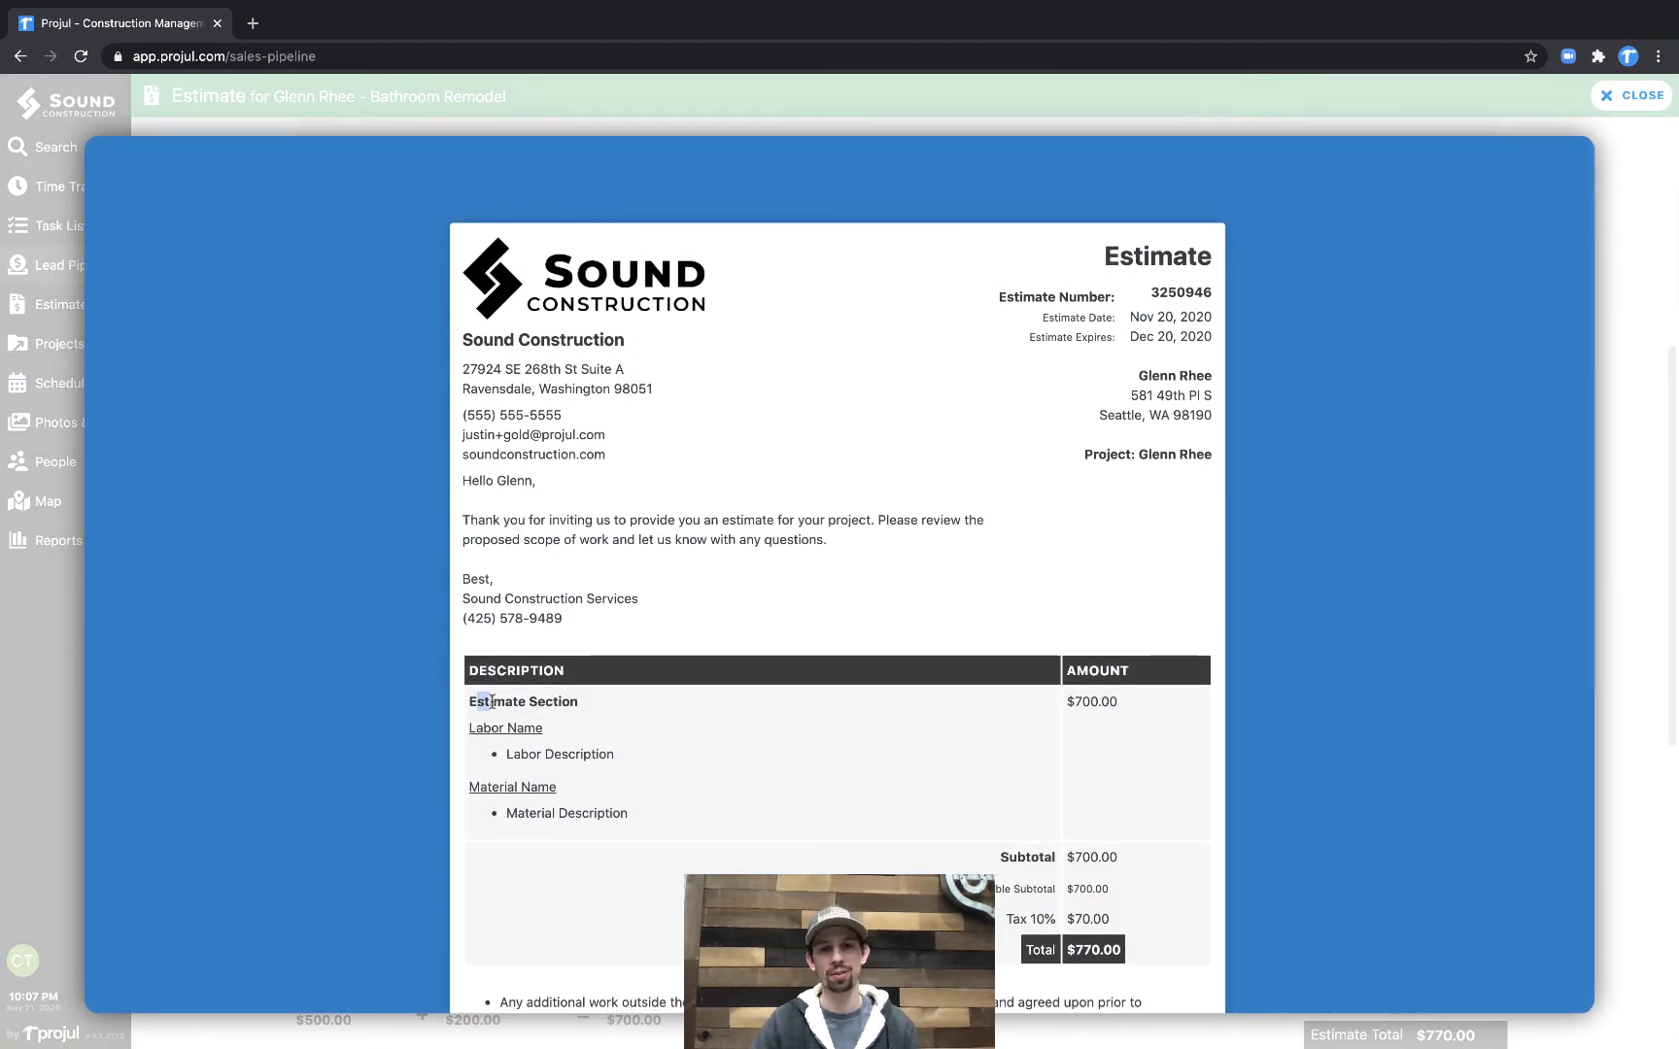
pyautogui.moveTo(475, 702); pyautogui.dragTo(611, 727)
pyautogui.click(539, 720)
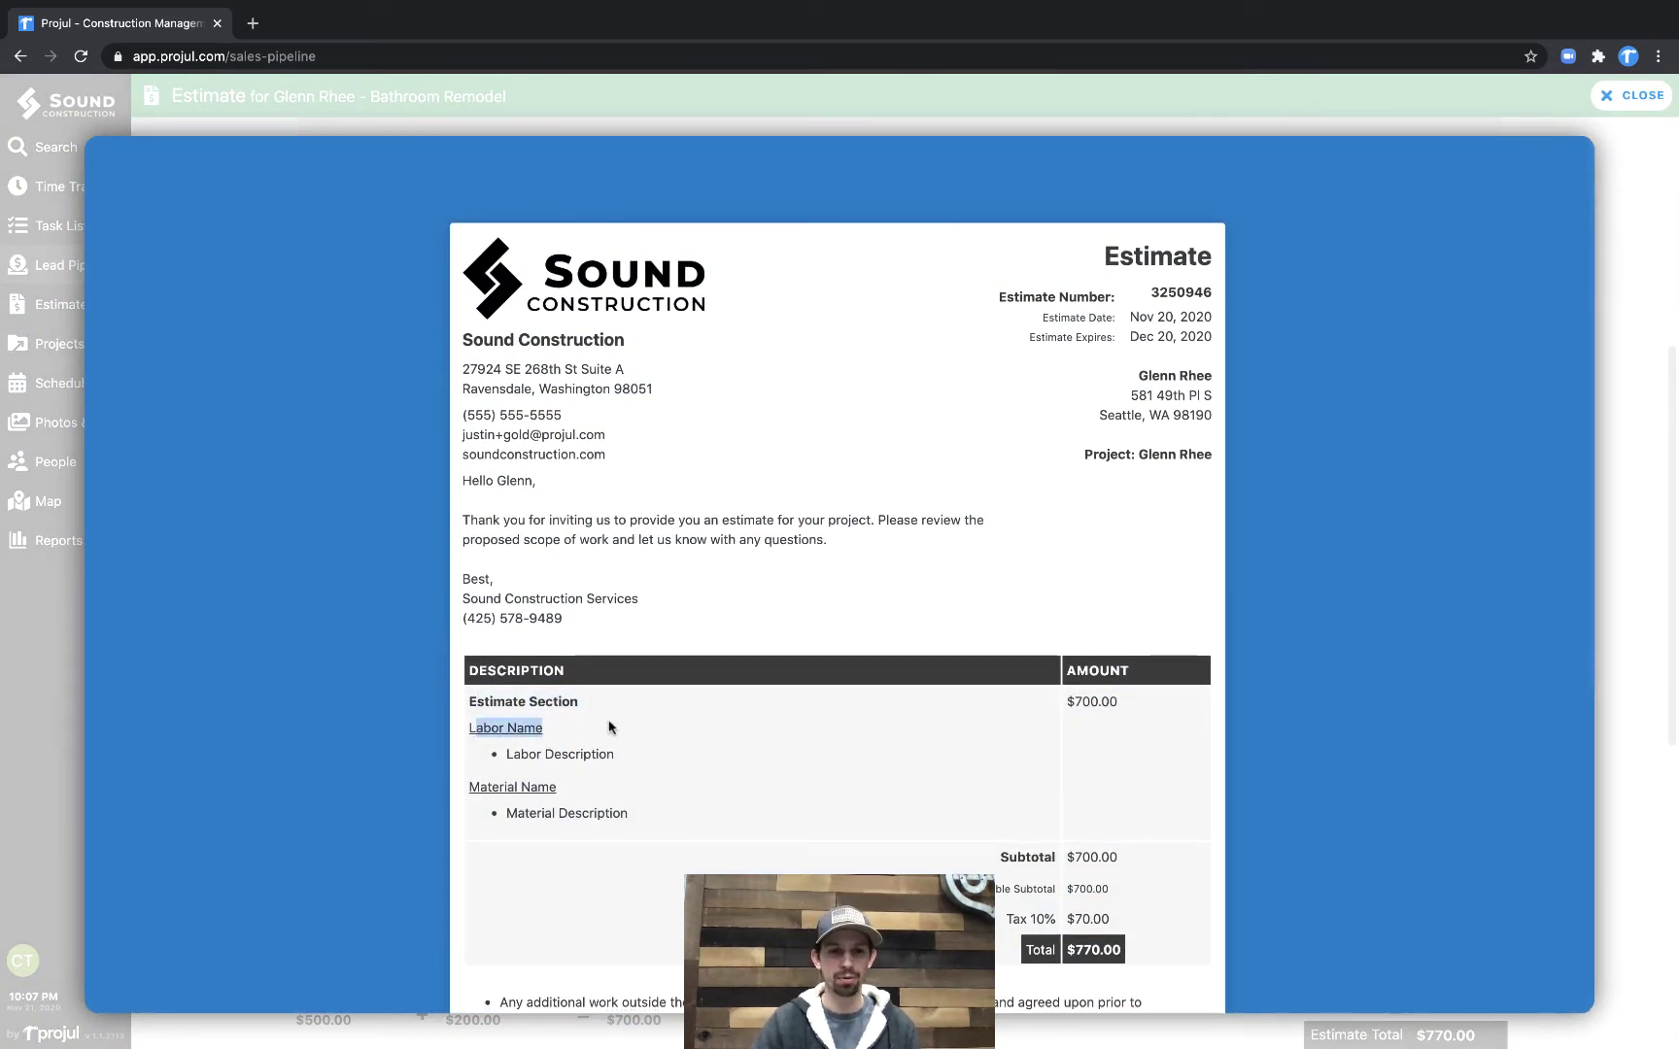
pyautogui.moveTo(510, 754); pyautogui.dragTo(644, 754)
pyautogui.click(472, 825)
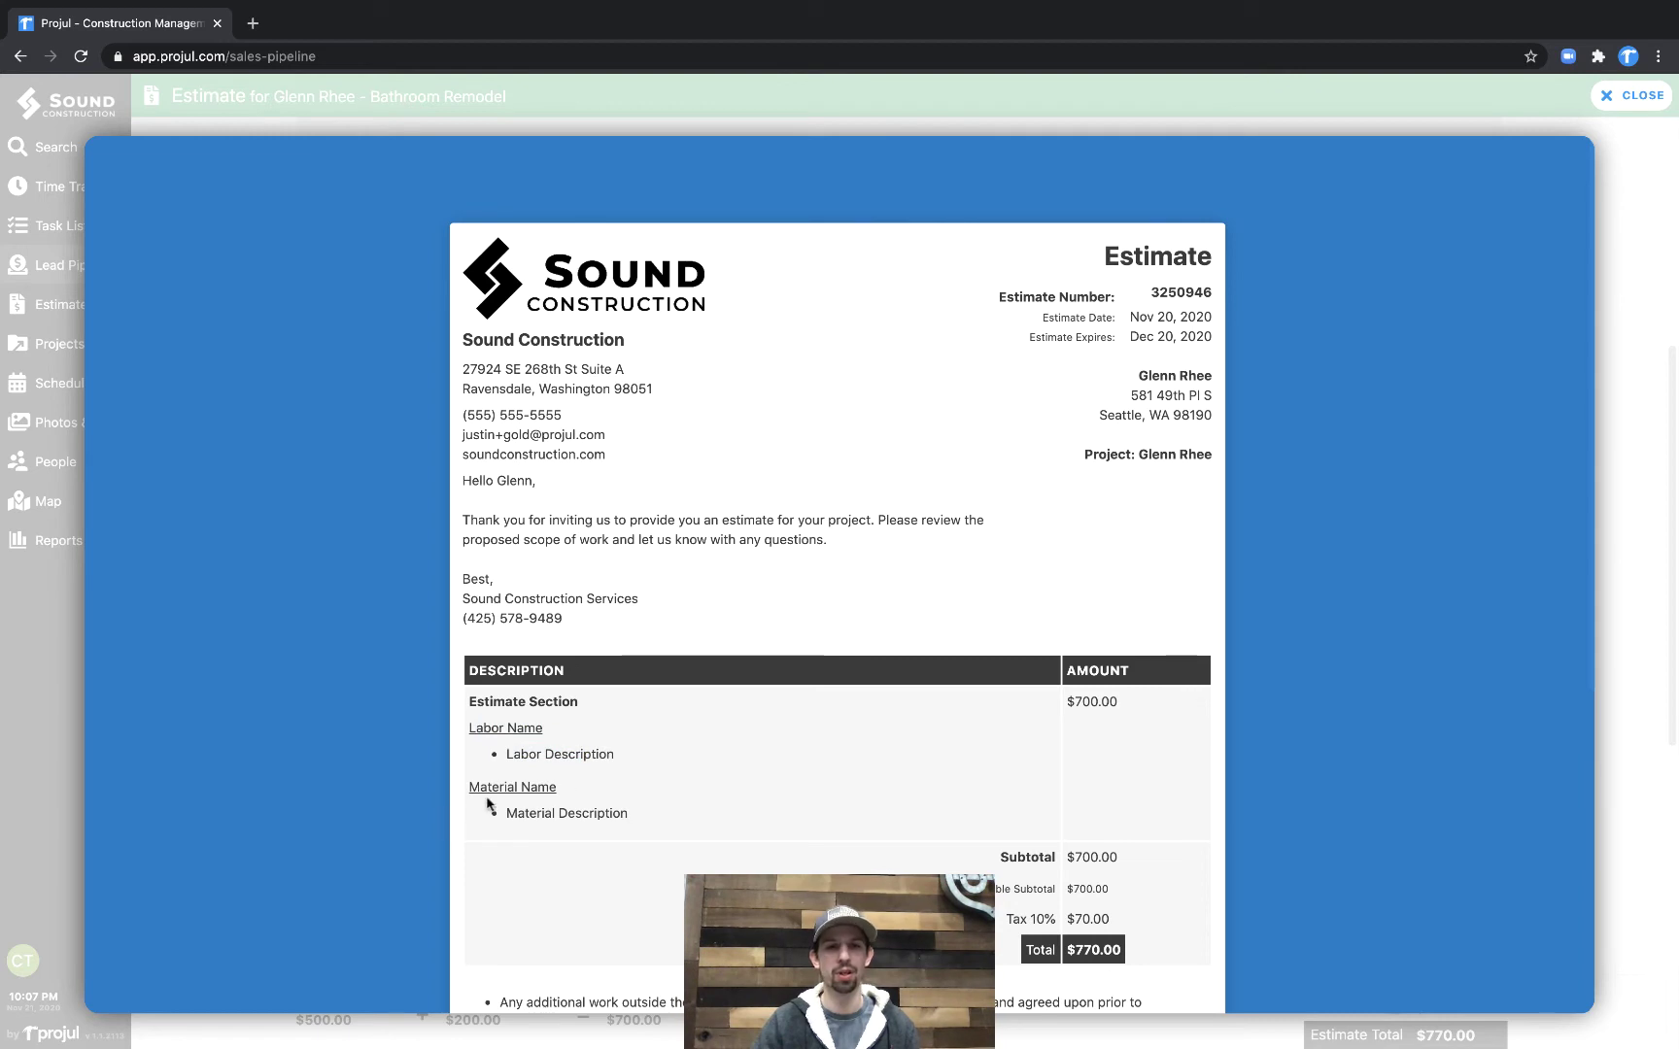
pyautogui.moveTo(478, 787); pyautogui.dragTo(667, 819)
pyautogui.click(598, 797)
pyautogui.click(667, 819)
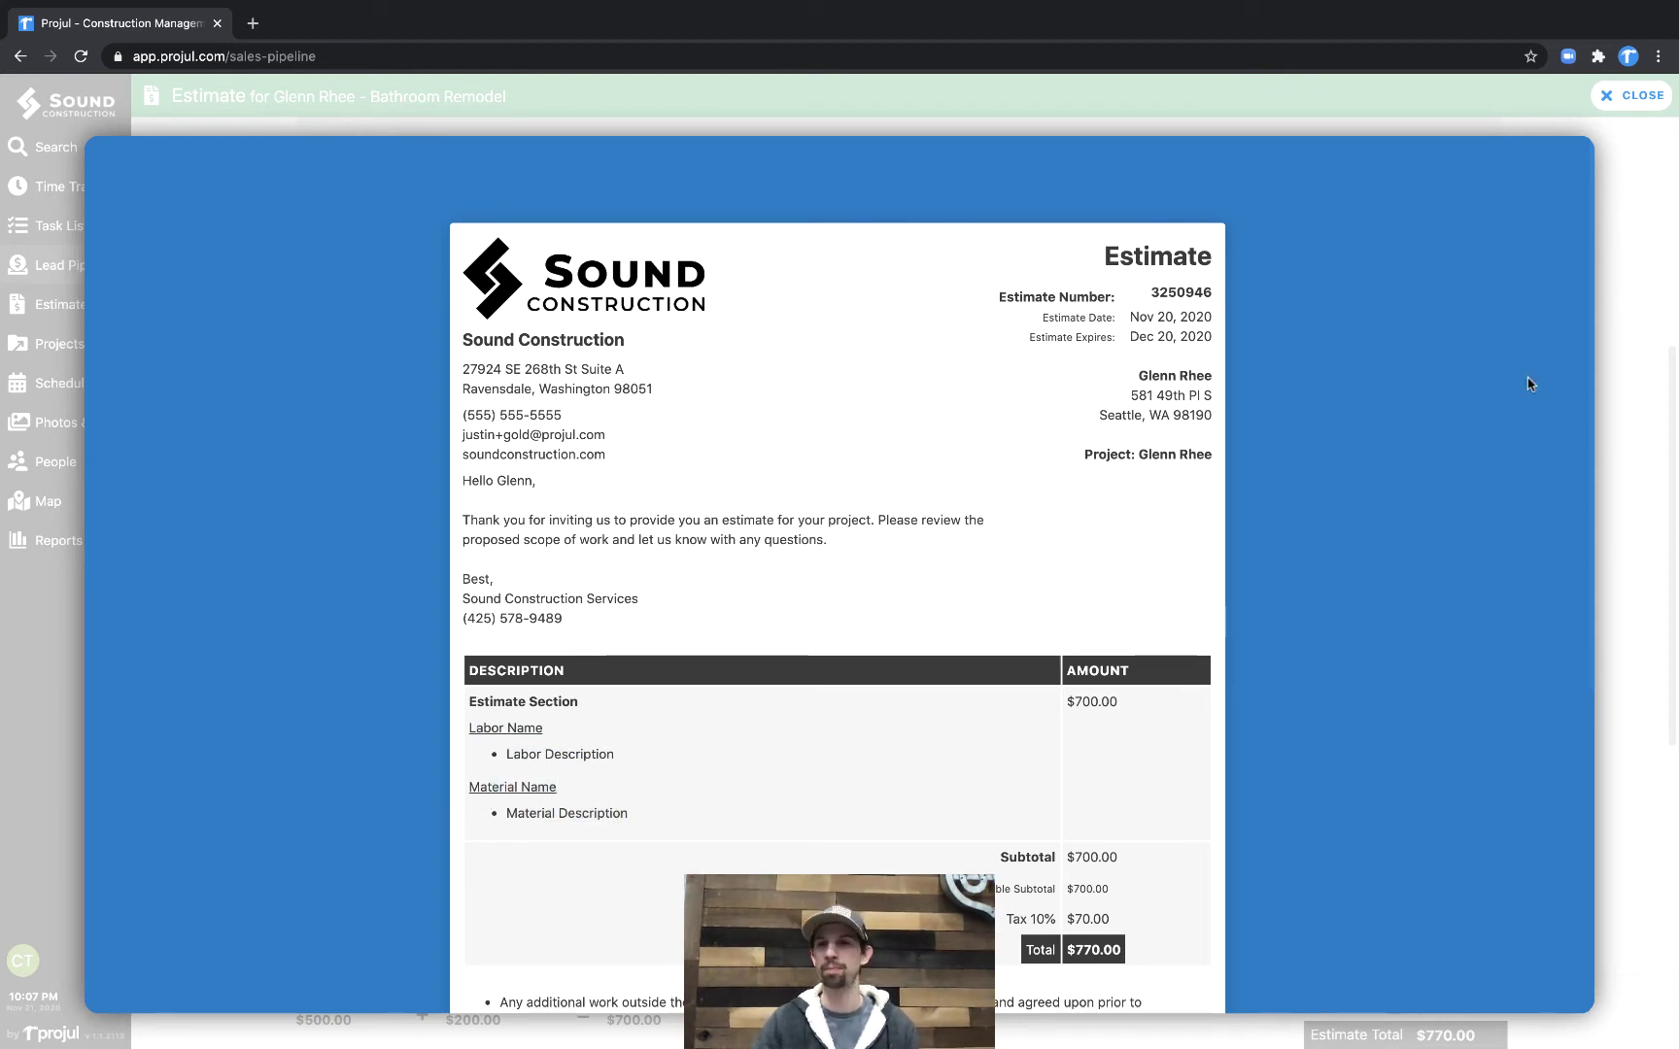
pyautogui.click(1632, 93)
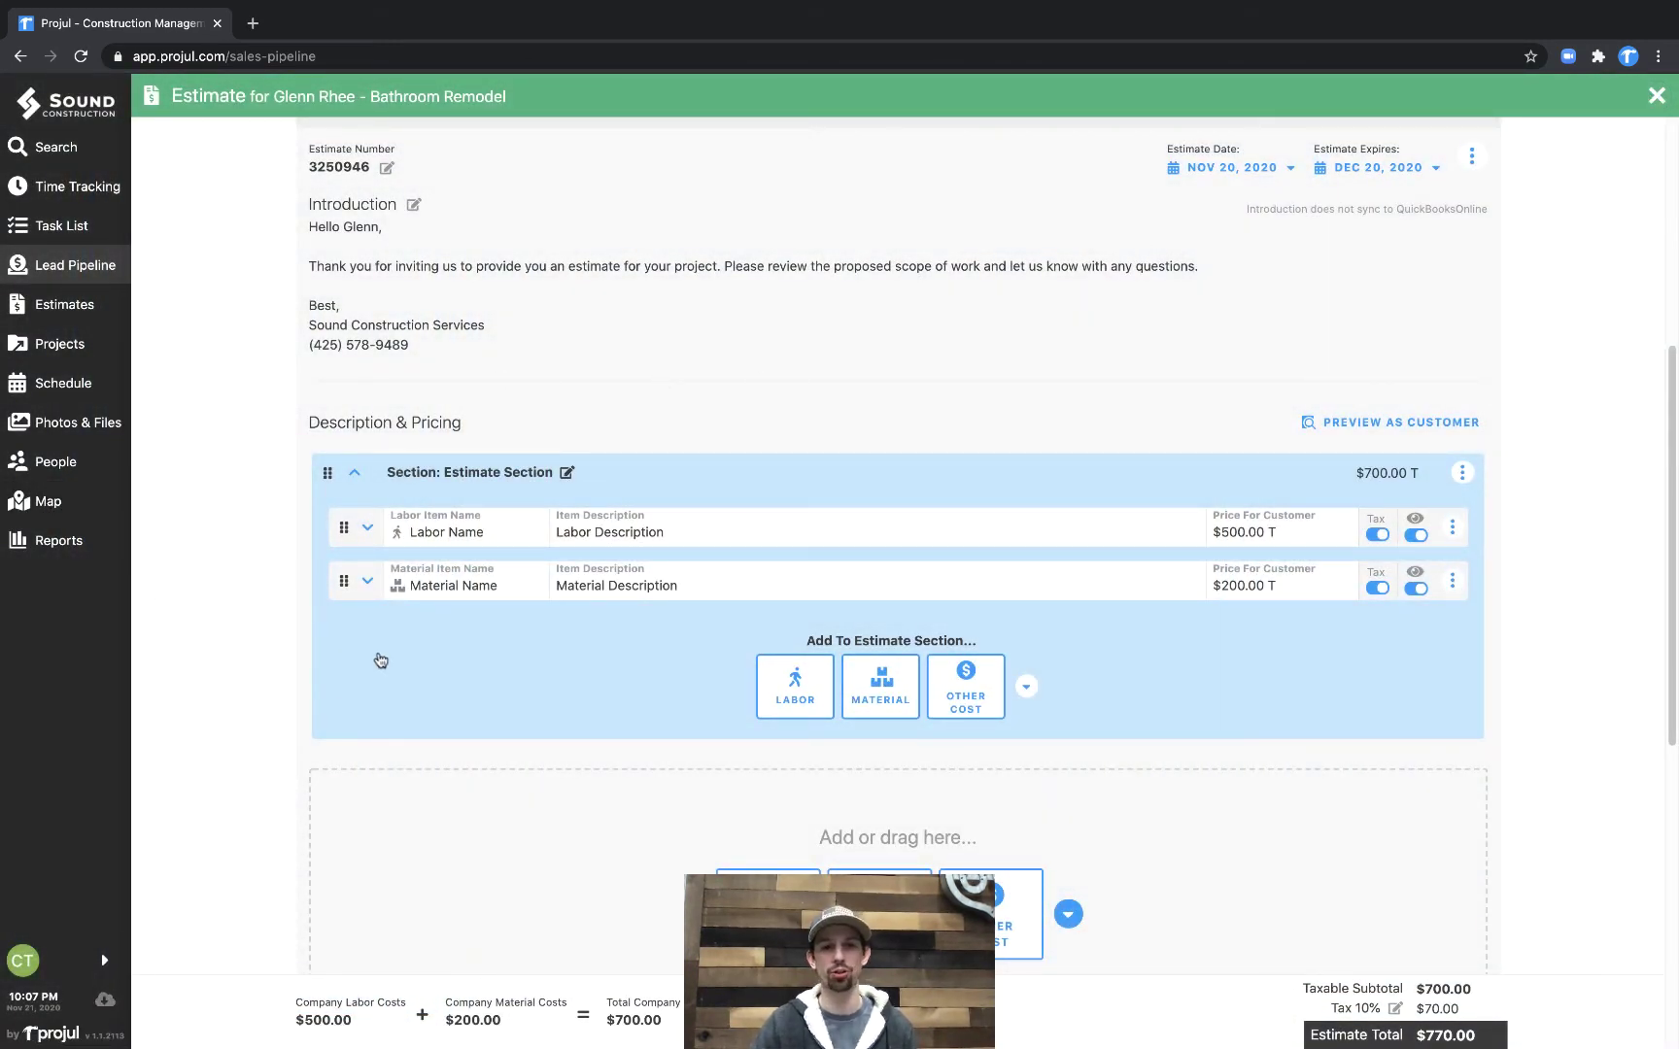
# - Make the material line's quantity visible to customers, leaving its unit as UNIT
pyautogui.click(367, 581)
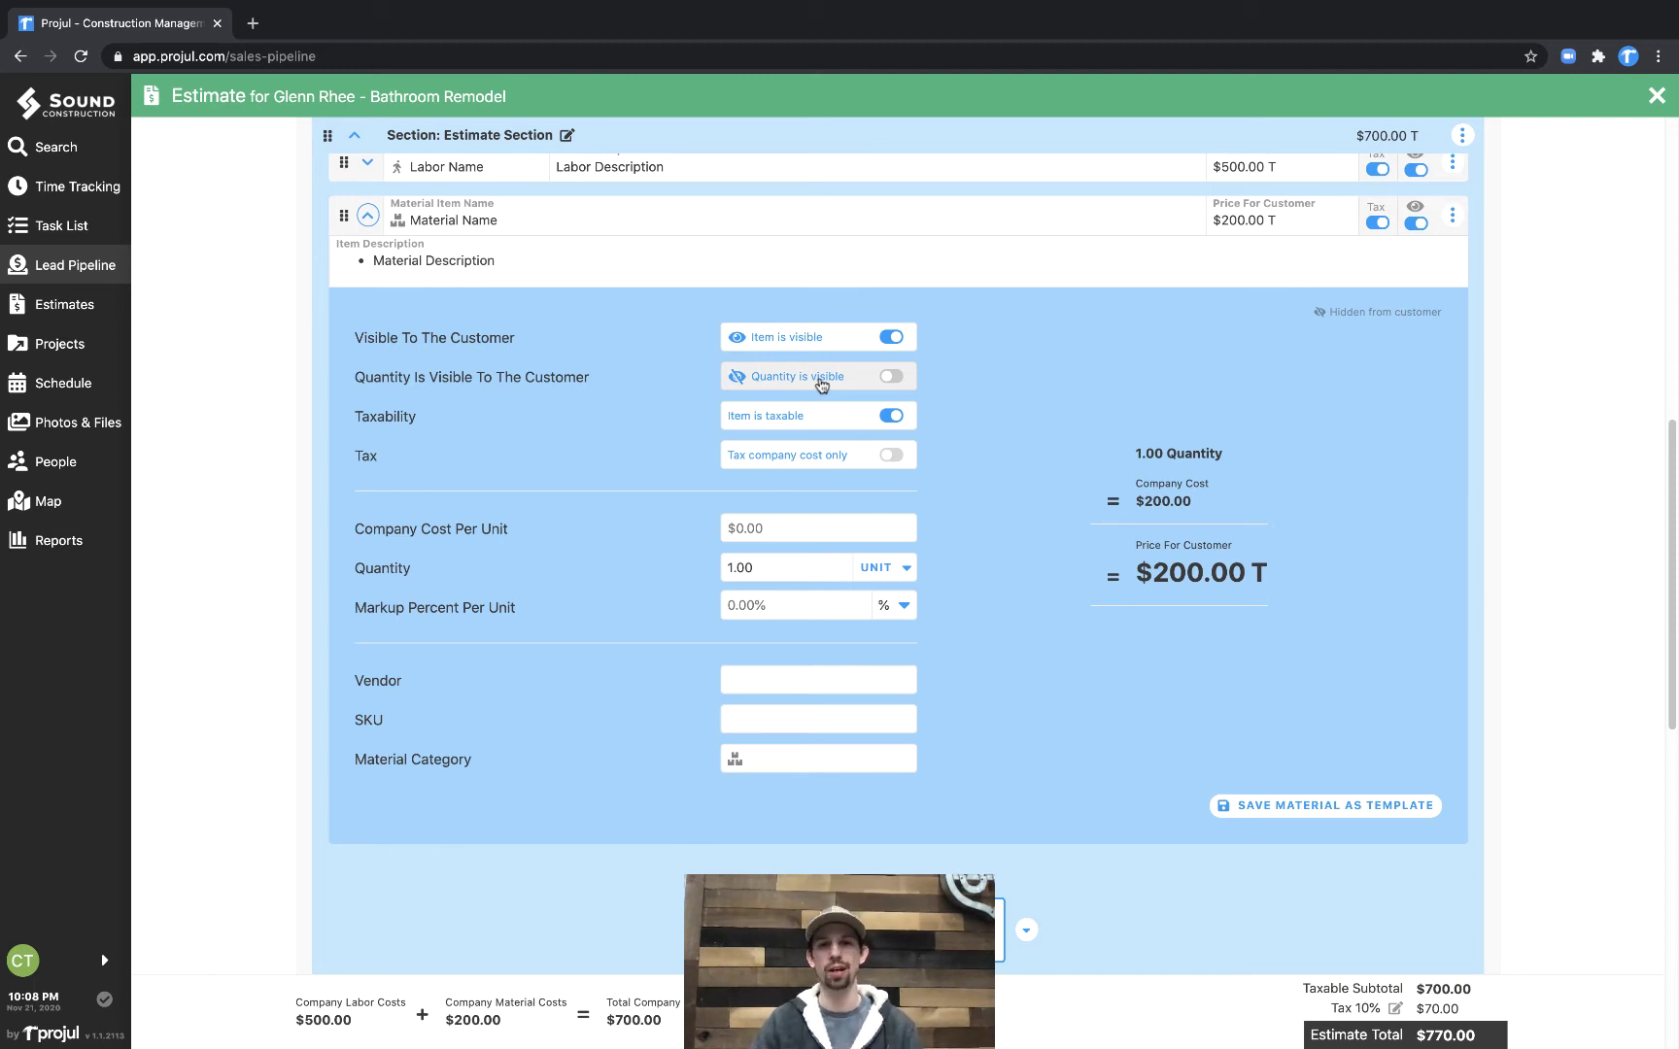
pyautogui.click(822, 383)
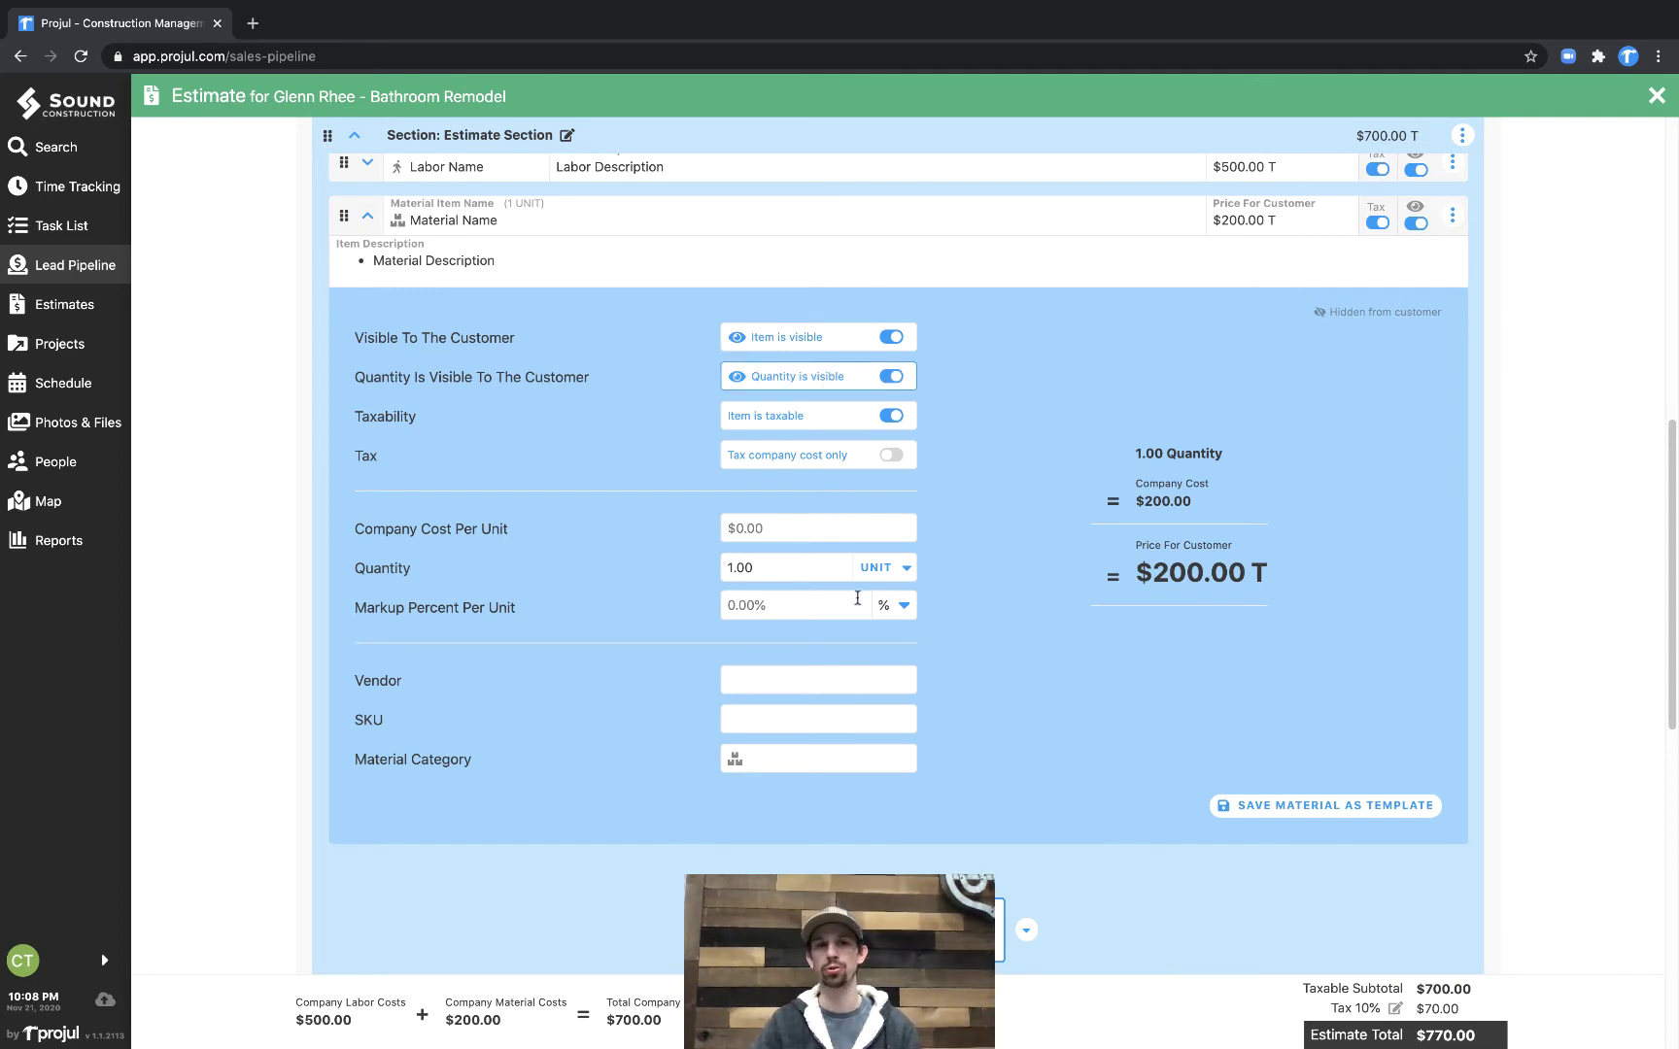
pyautogui.click(884, 568)
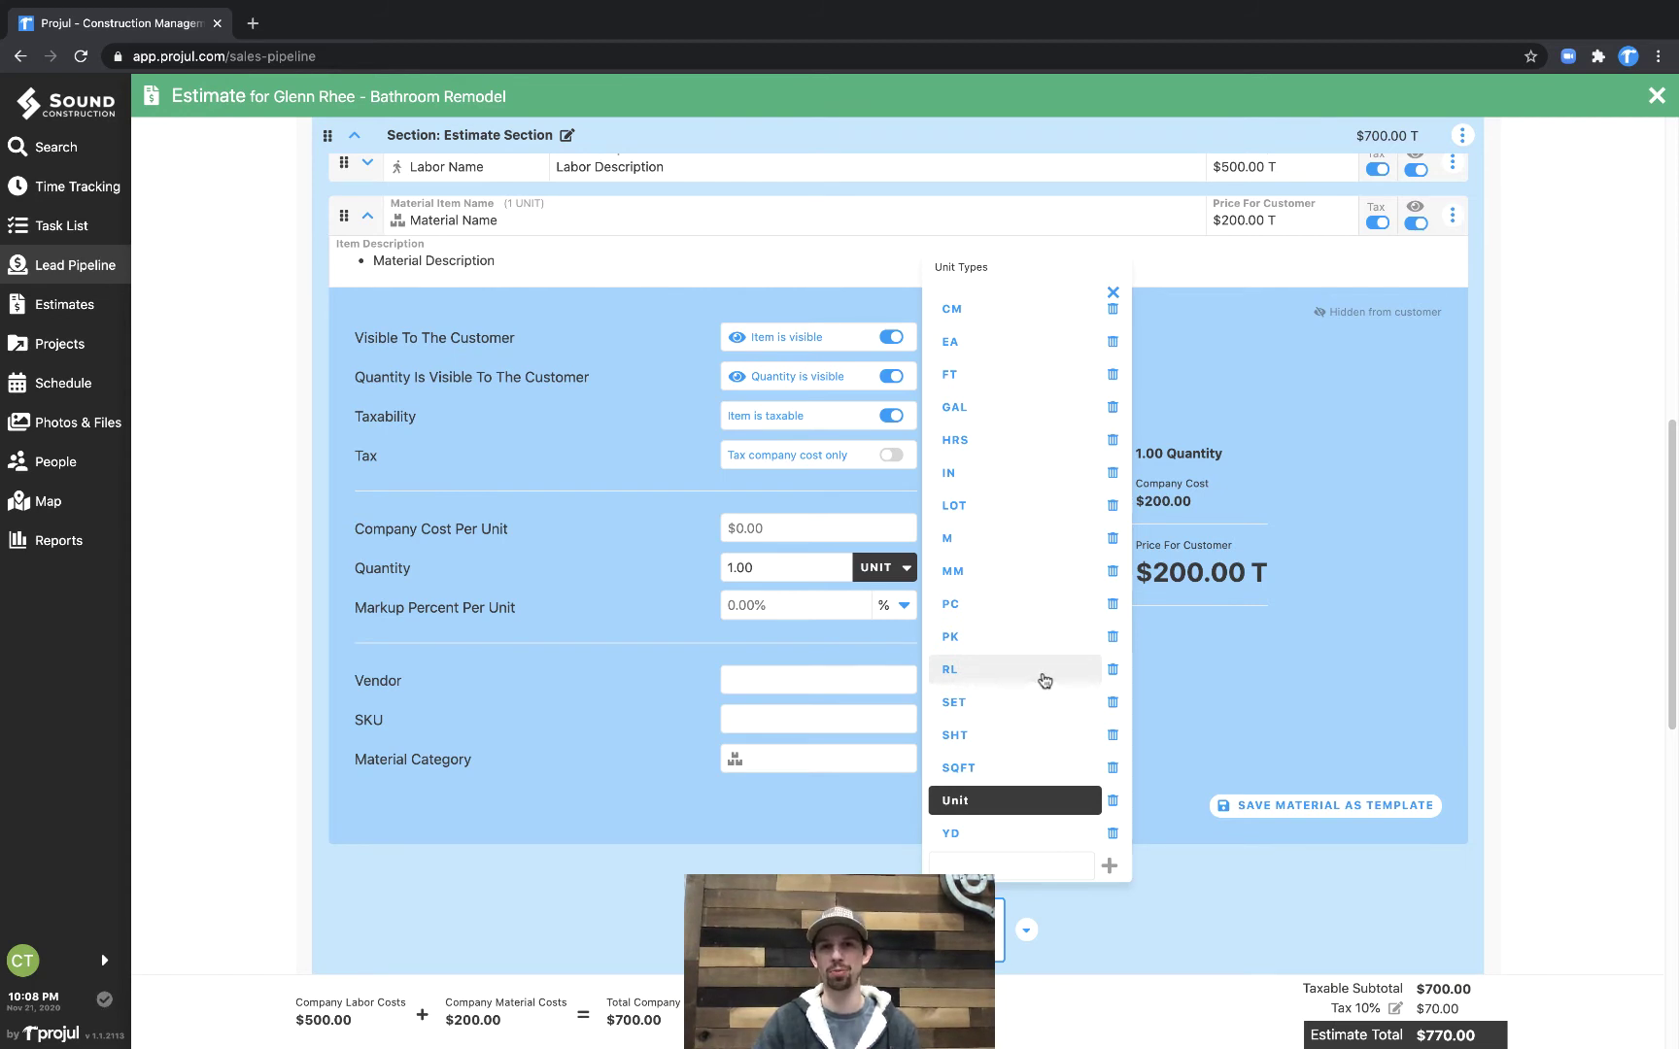
pyautogui.click(1438, 612)
pyautogui.scroll(3, 1395, 638)
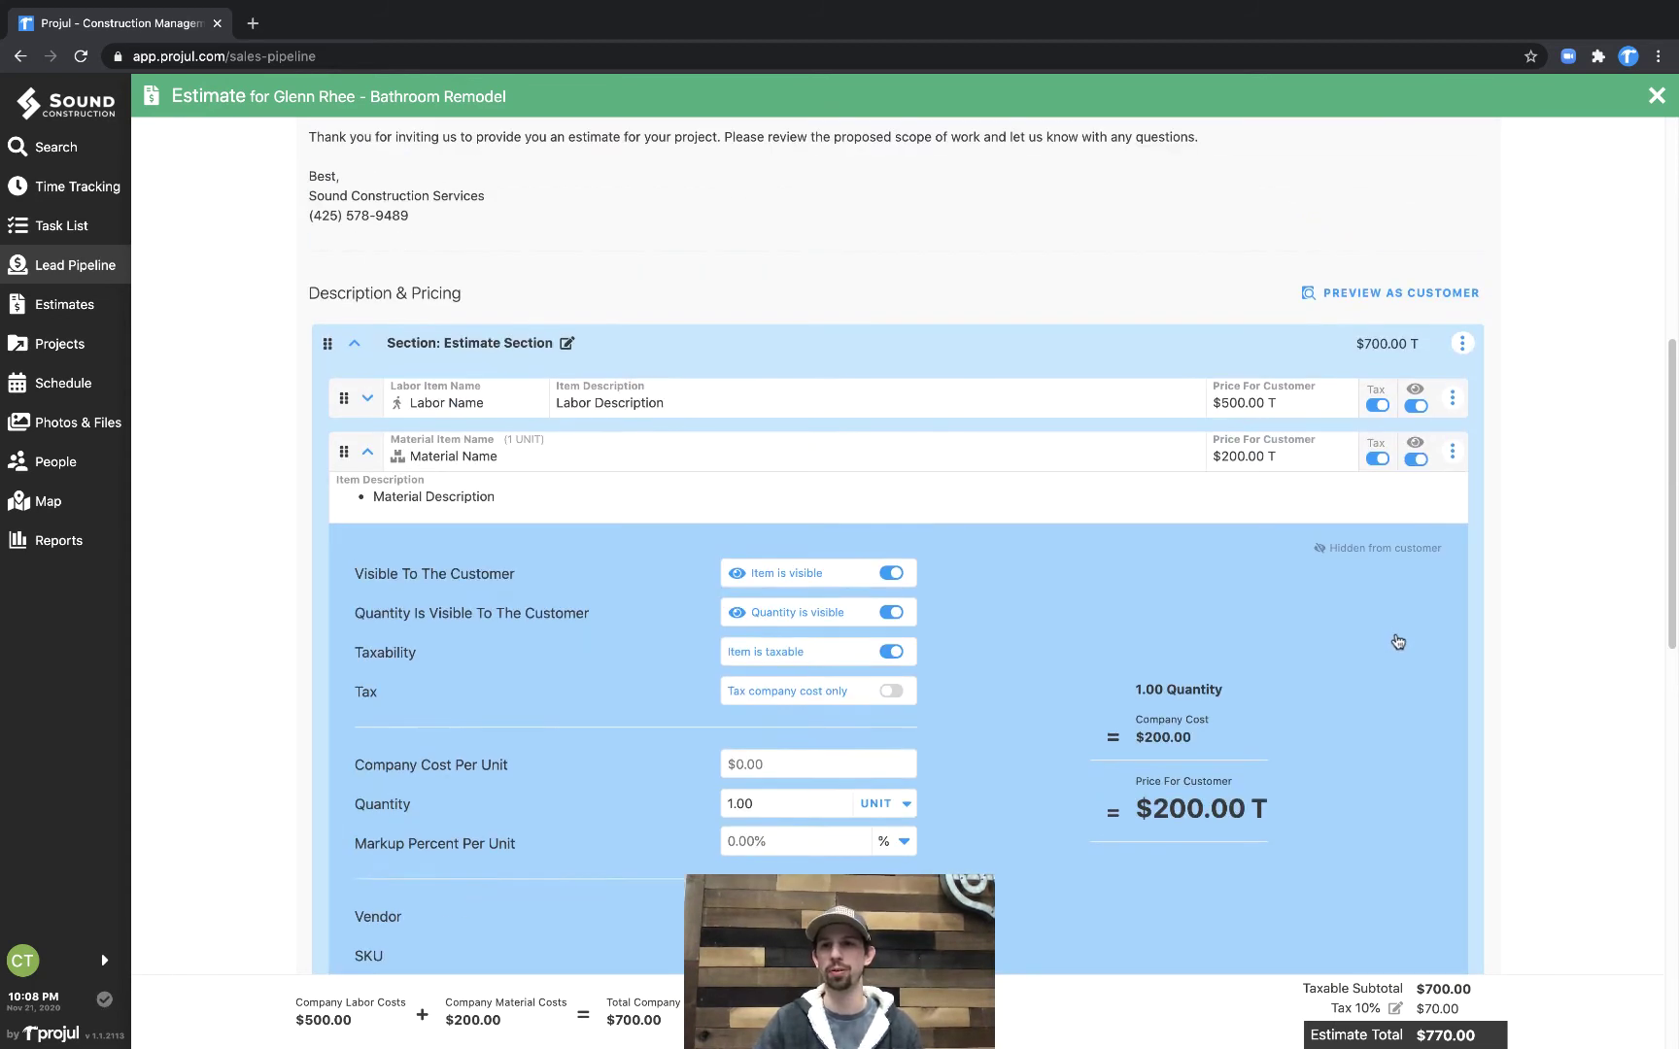
# - Turn on Display Itemized under Estimate Display after a quick customer preview
pyautogui.click(1384, 294)
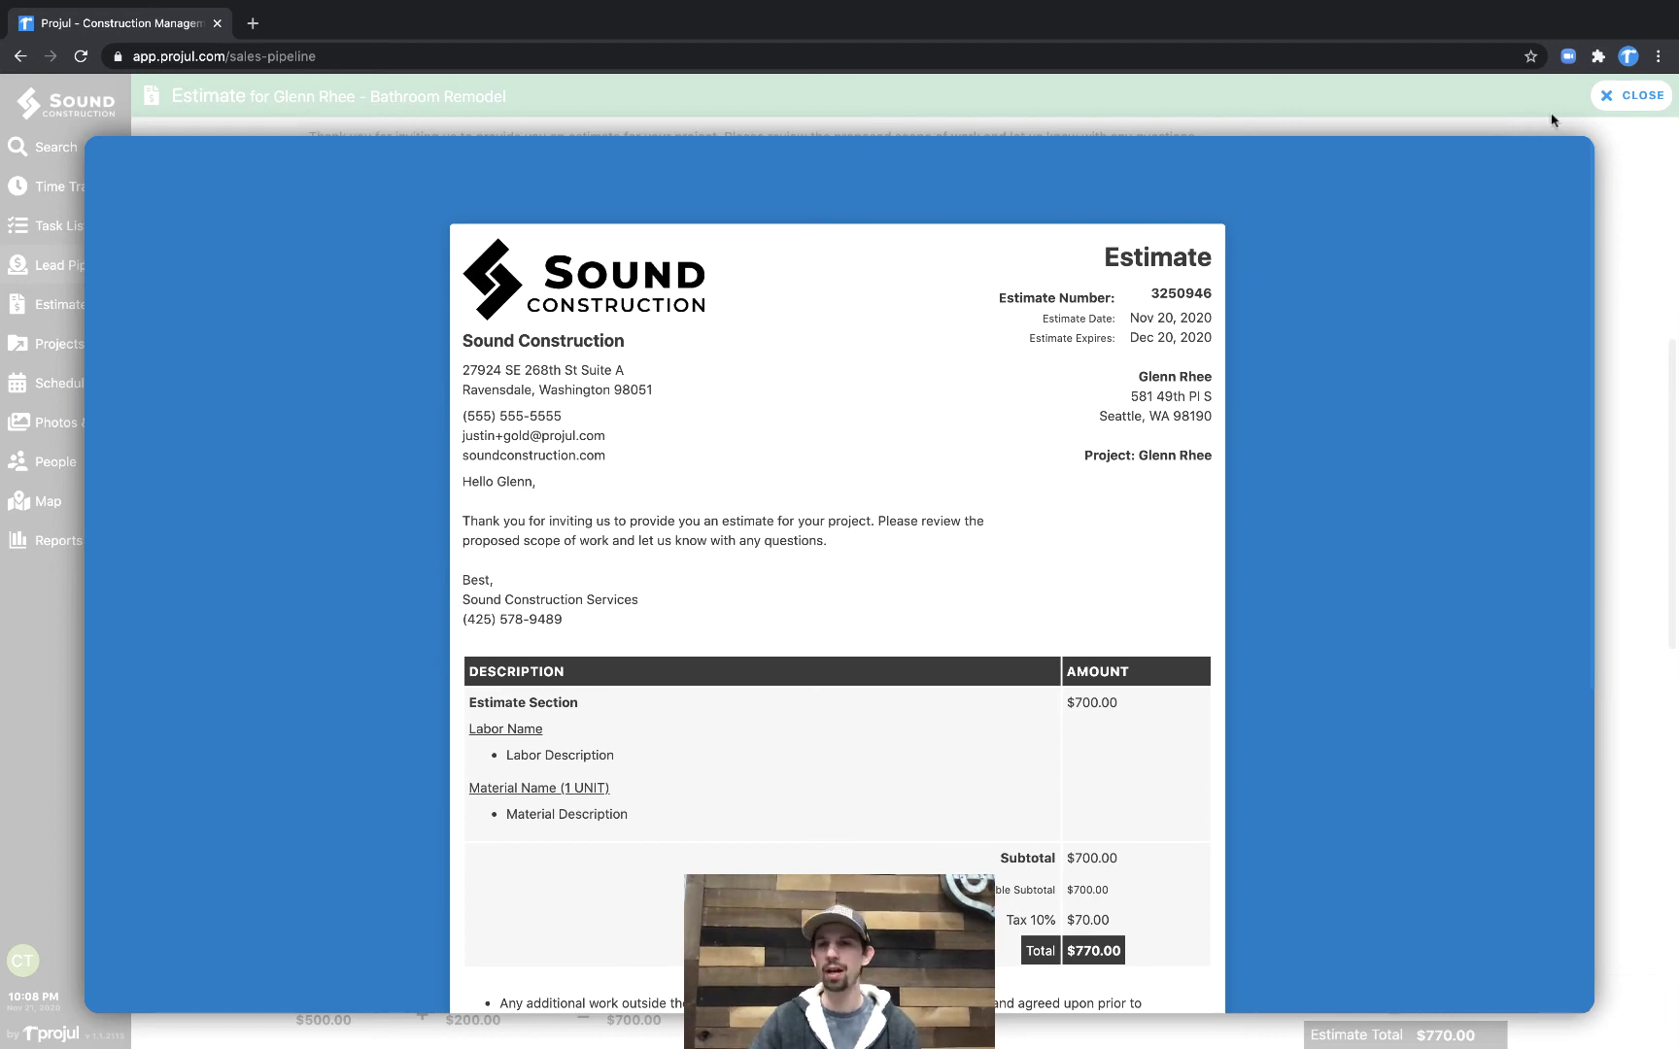
pyautogui.click(1652, 103)
pyautogui.scroll(5, 1543, 361)
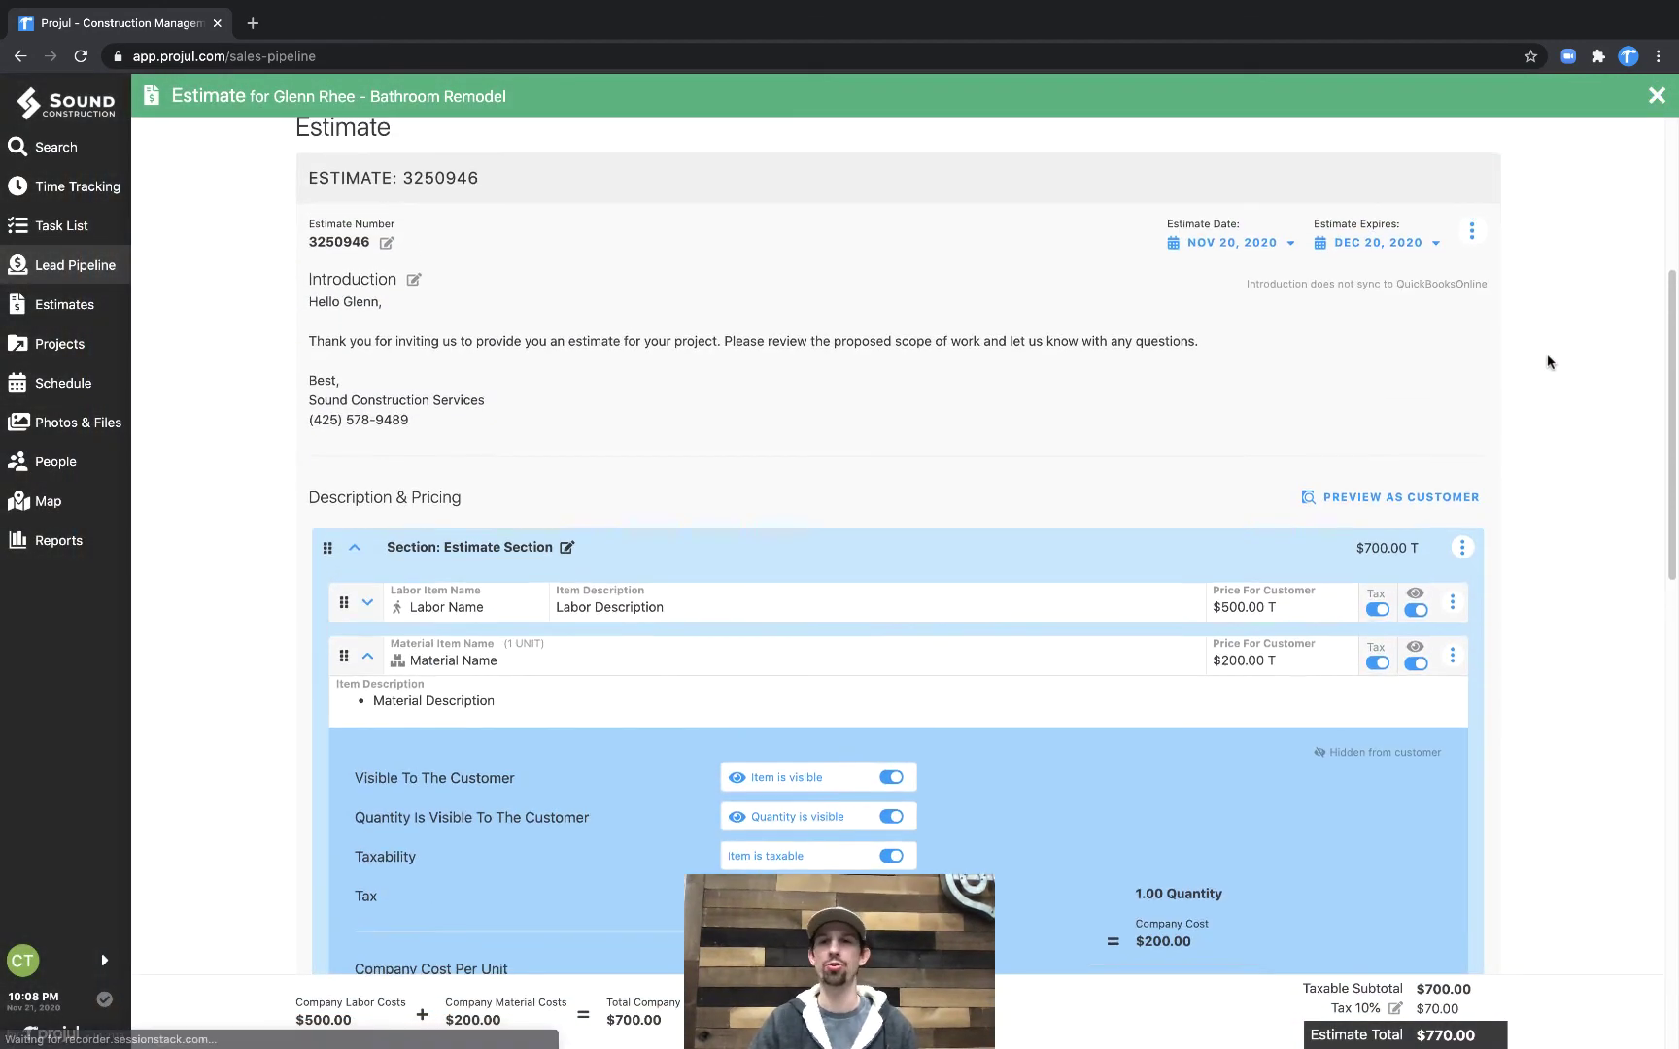
pyautogui.scroll(4, 1547, 361)
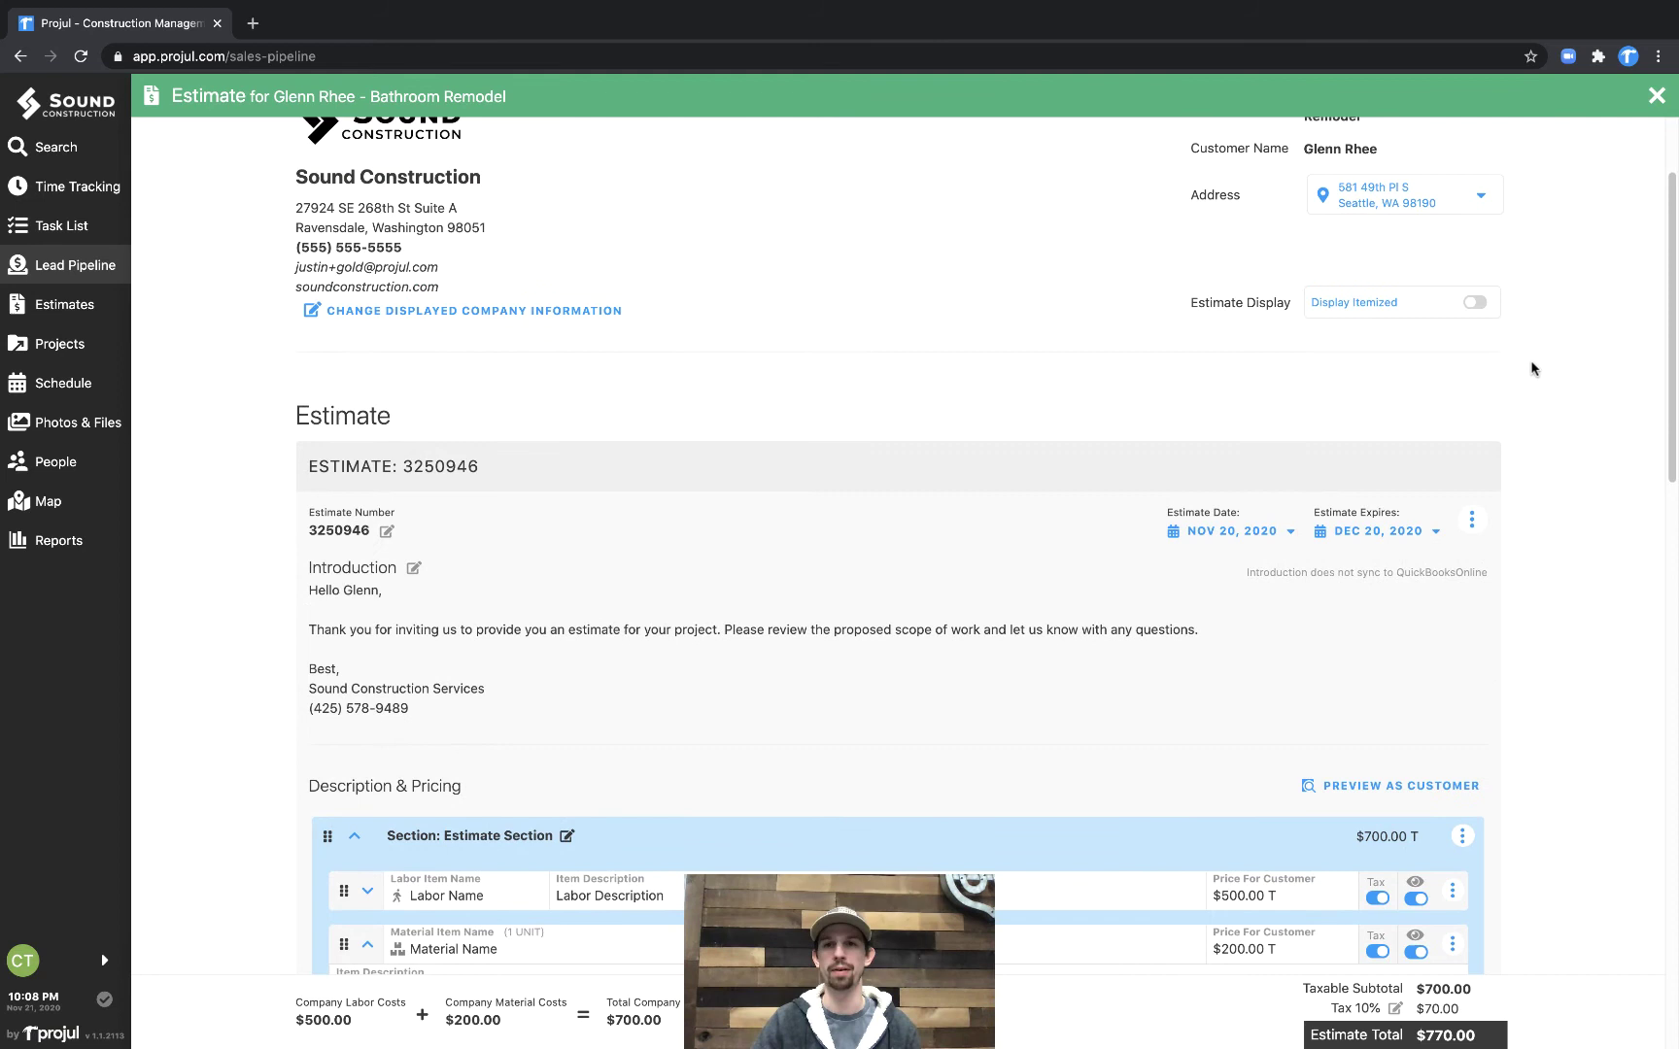
pyautogui.scroll(2, 1555, 363)
pyautogui.scroll(1, 1561, 336)
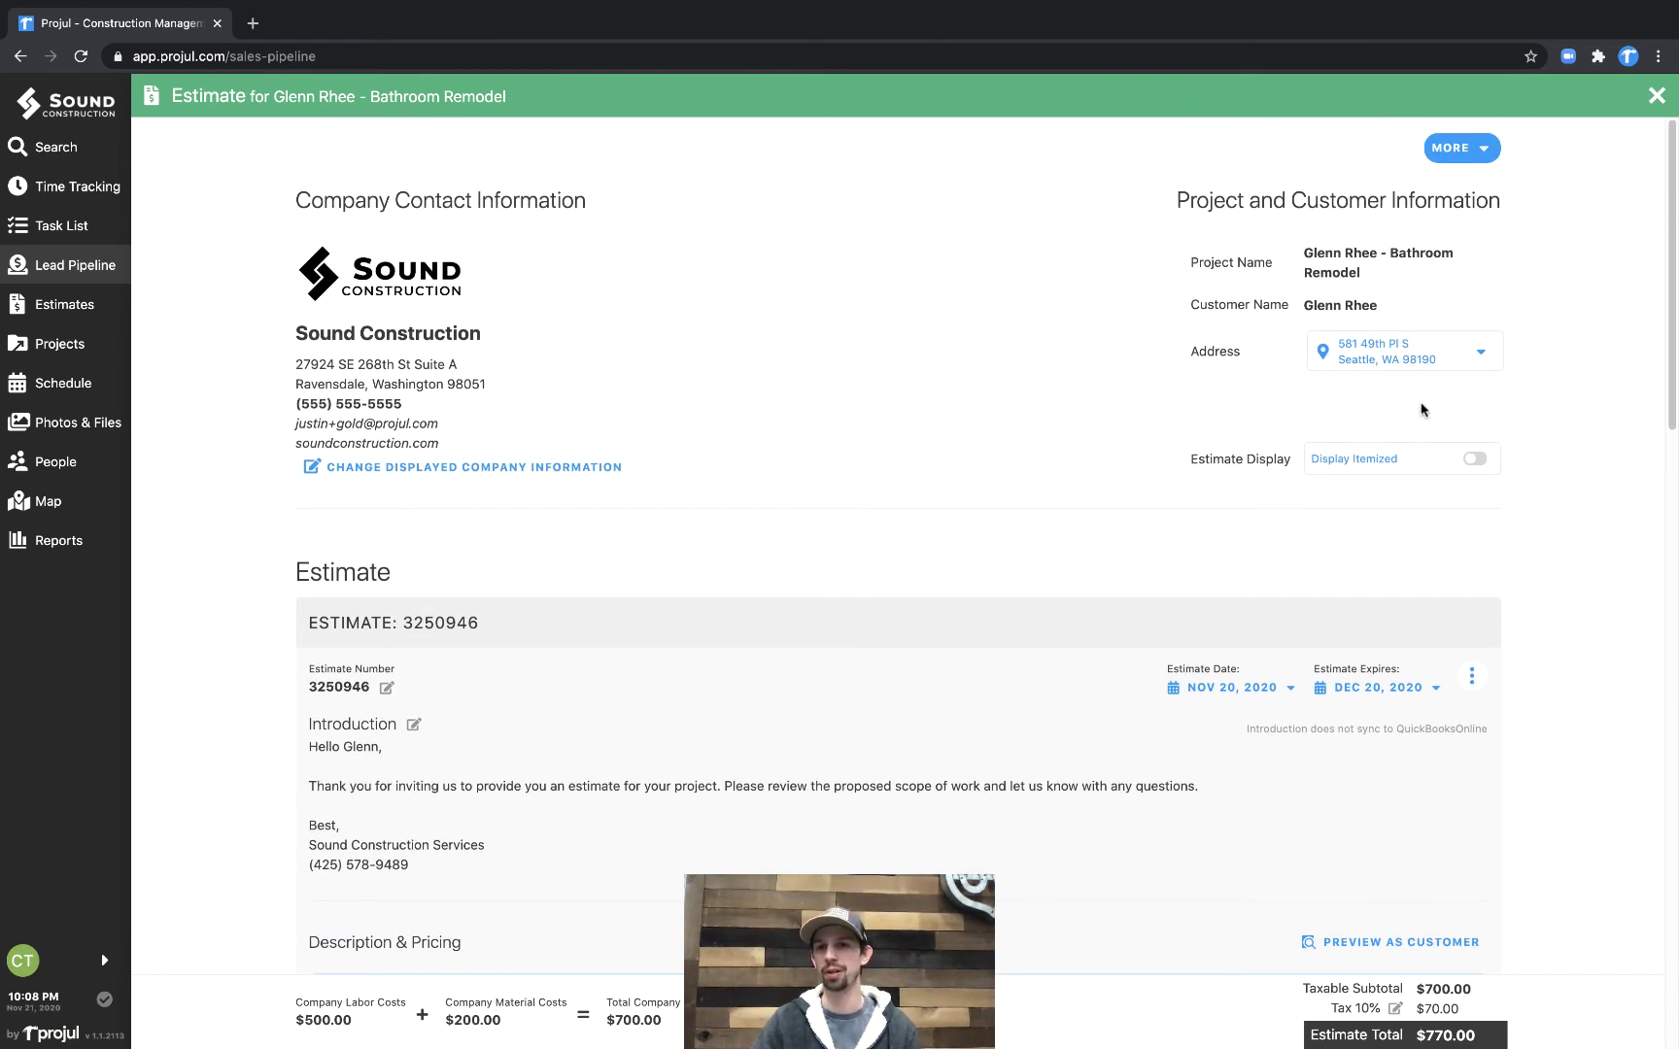
pyautogui.click(1370, 470)
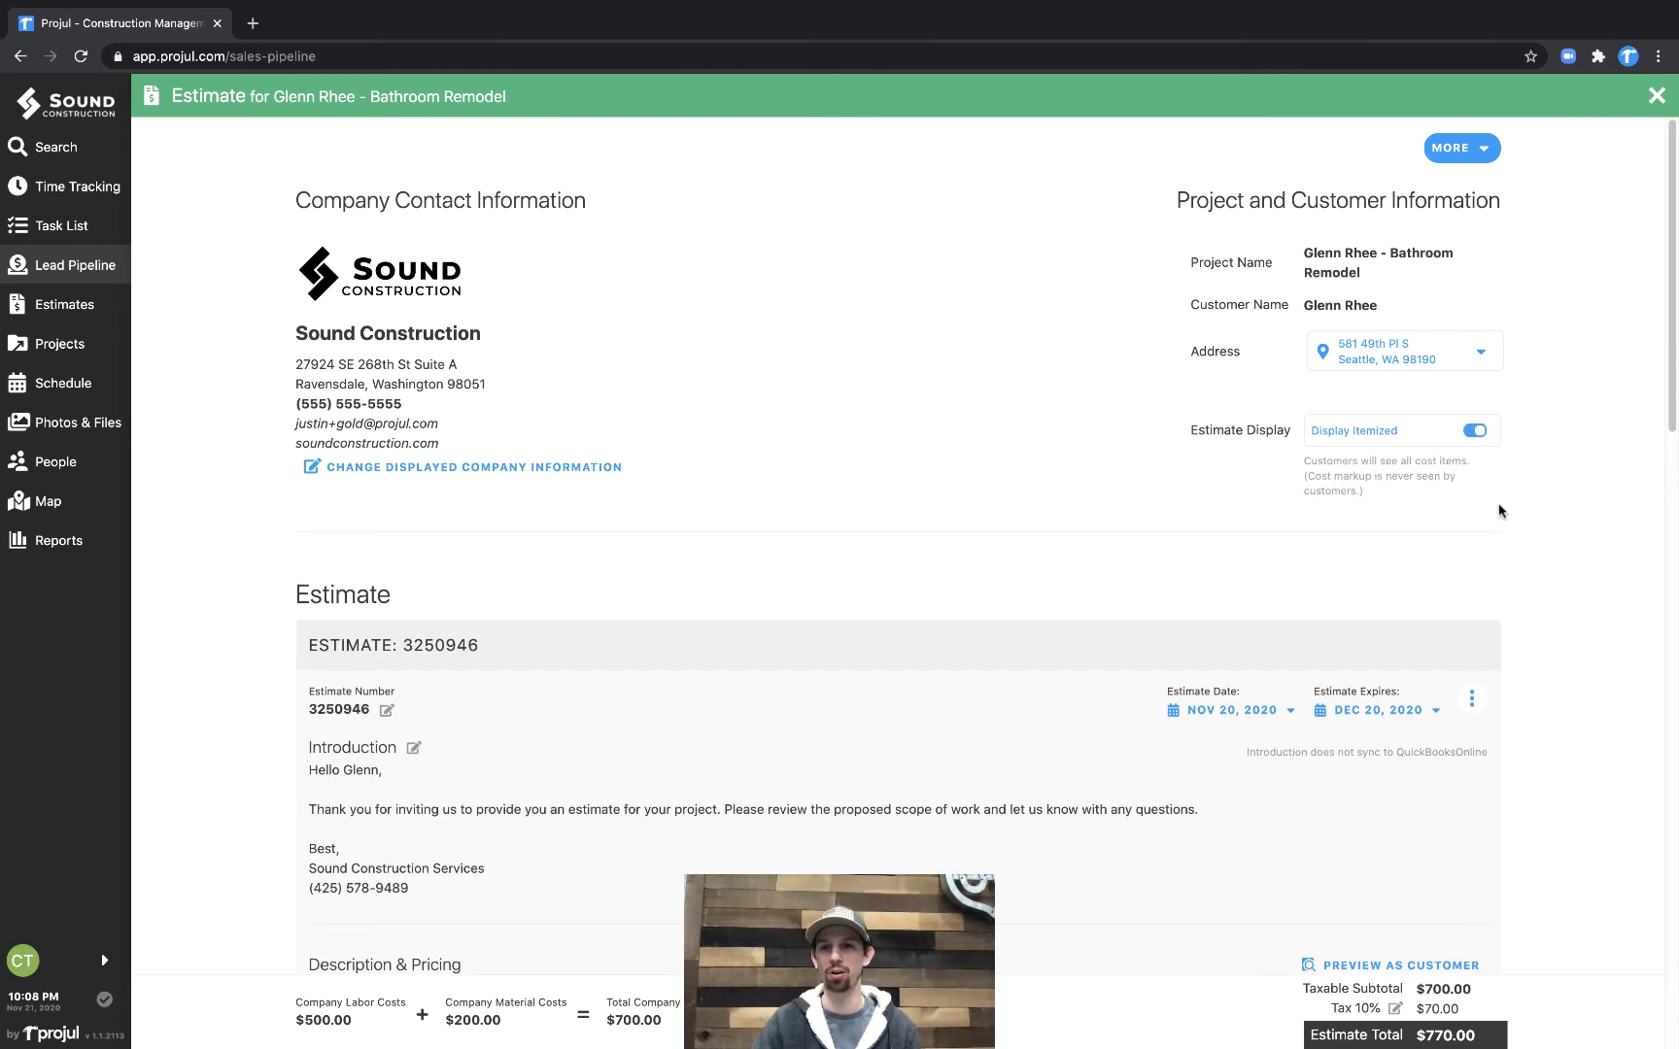
pyautogui.scroll(-5, 1516, 519)
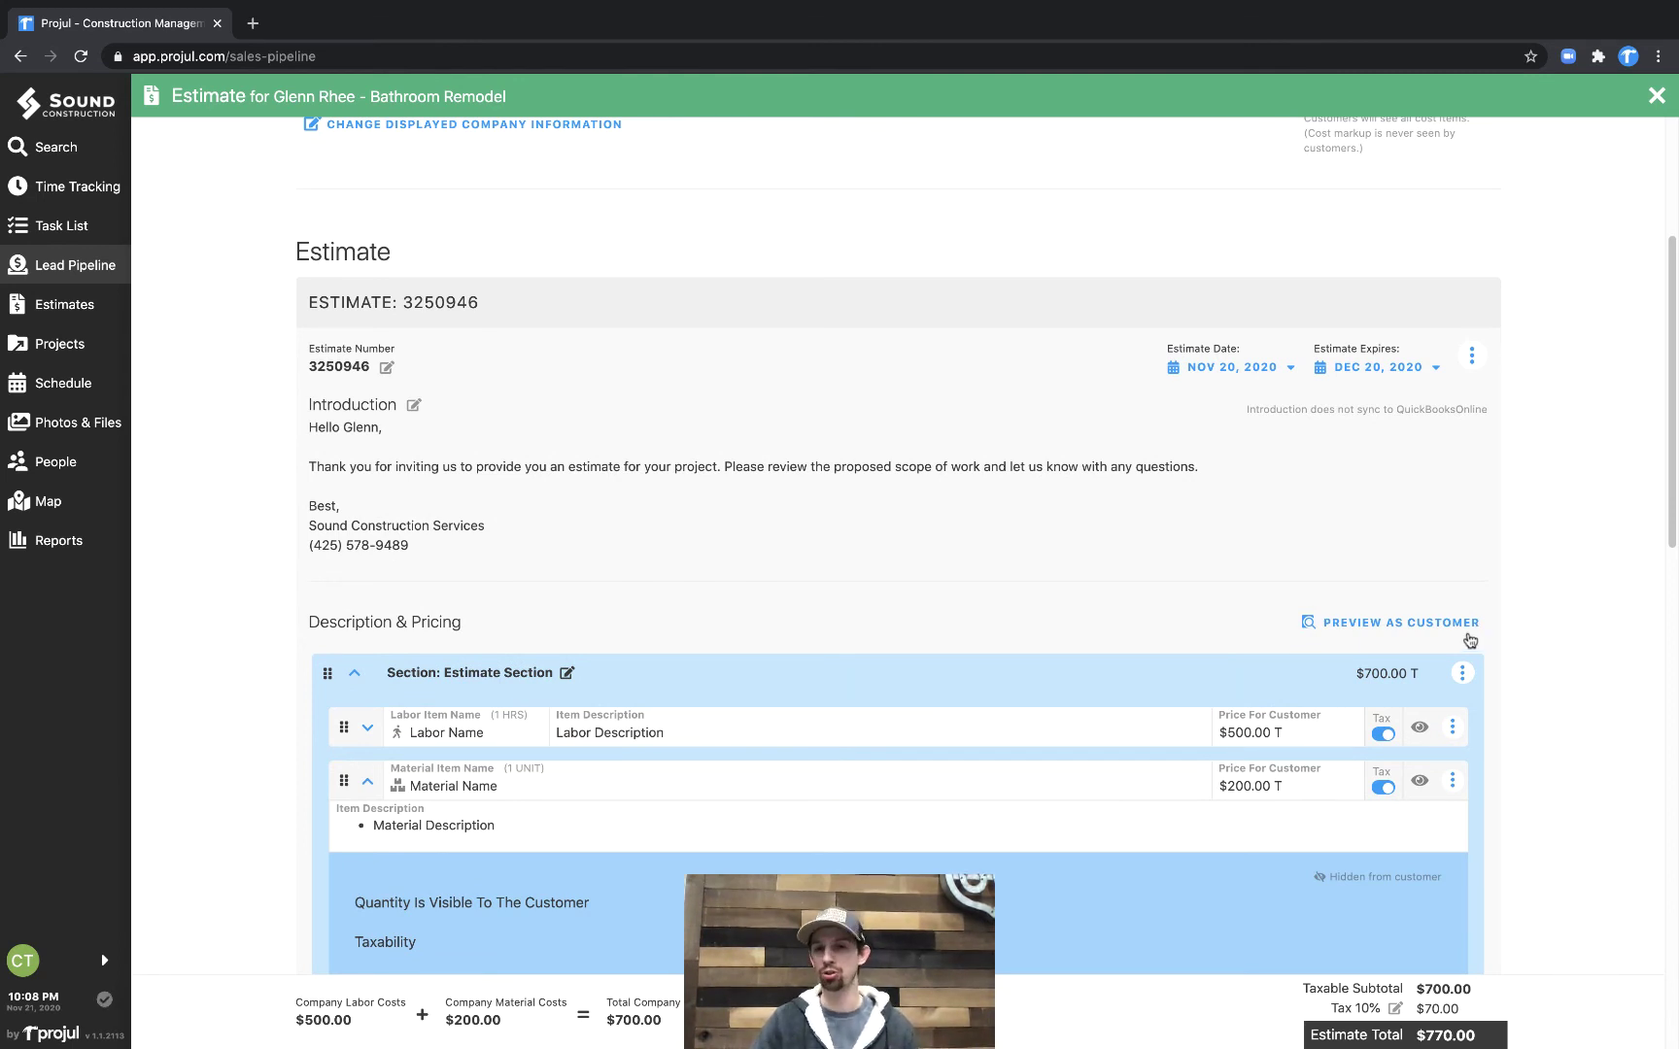
# - Review the itemized customer preview with its $700.00 section total, then close the estimate
pyautogui.click(1402, 622)
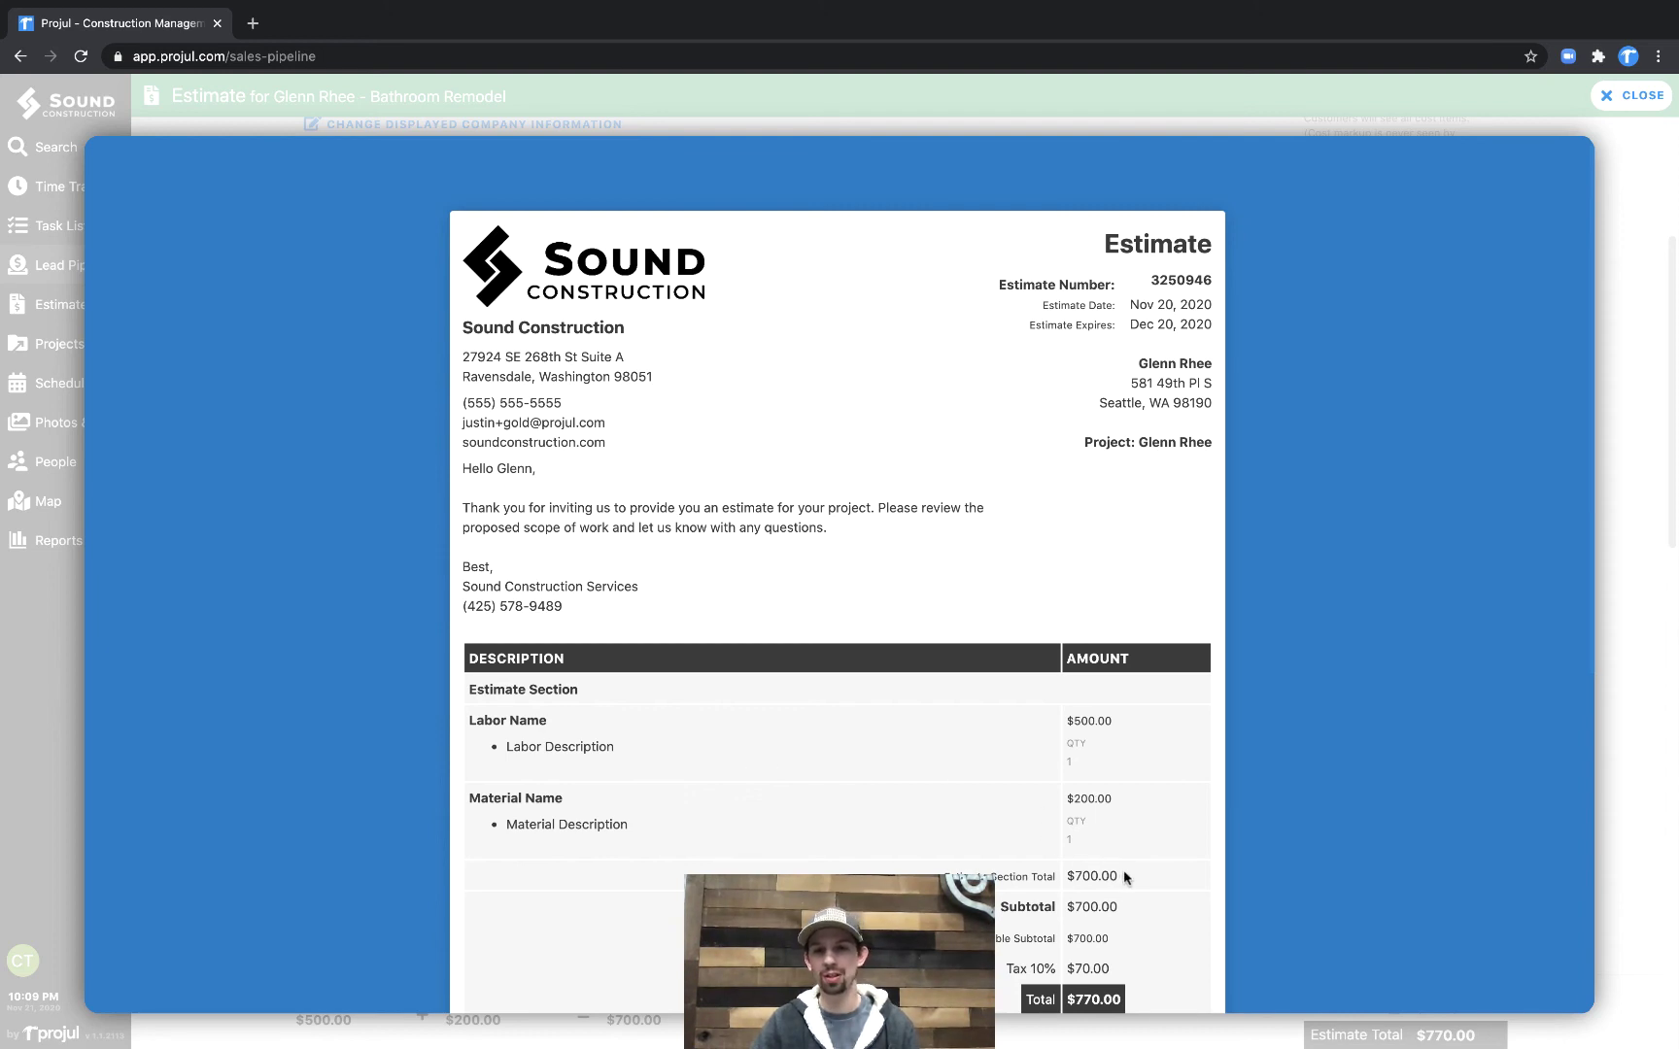
pyautogui.moveTo(1120, 875); pyautogui.dragTo(1074, 874)
pyautogui.click(1086, 875)
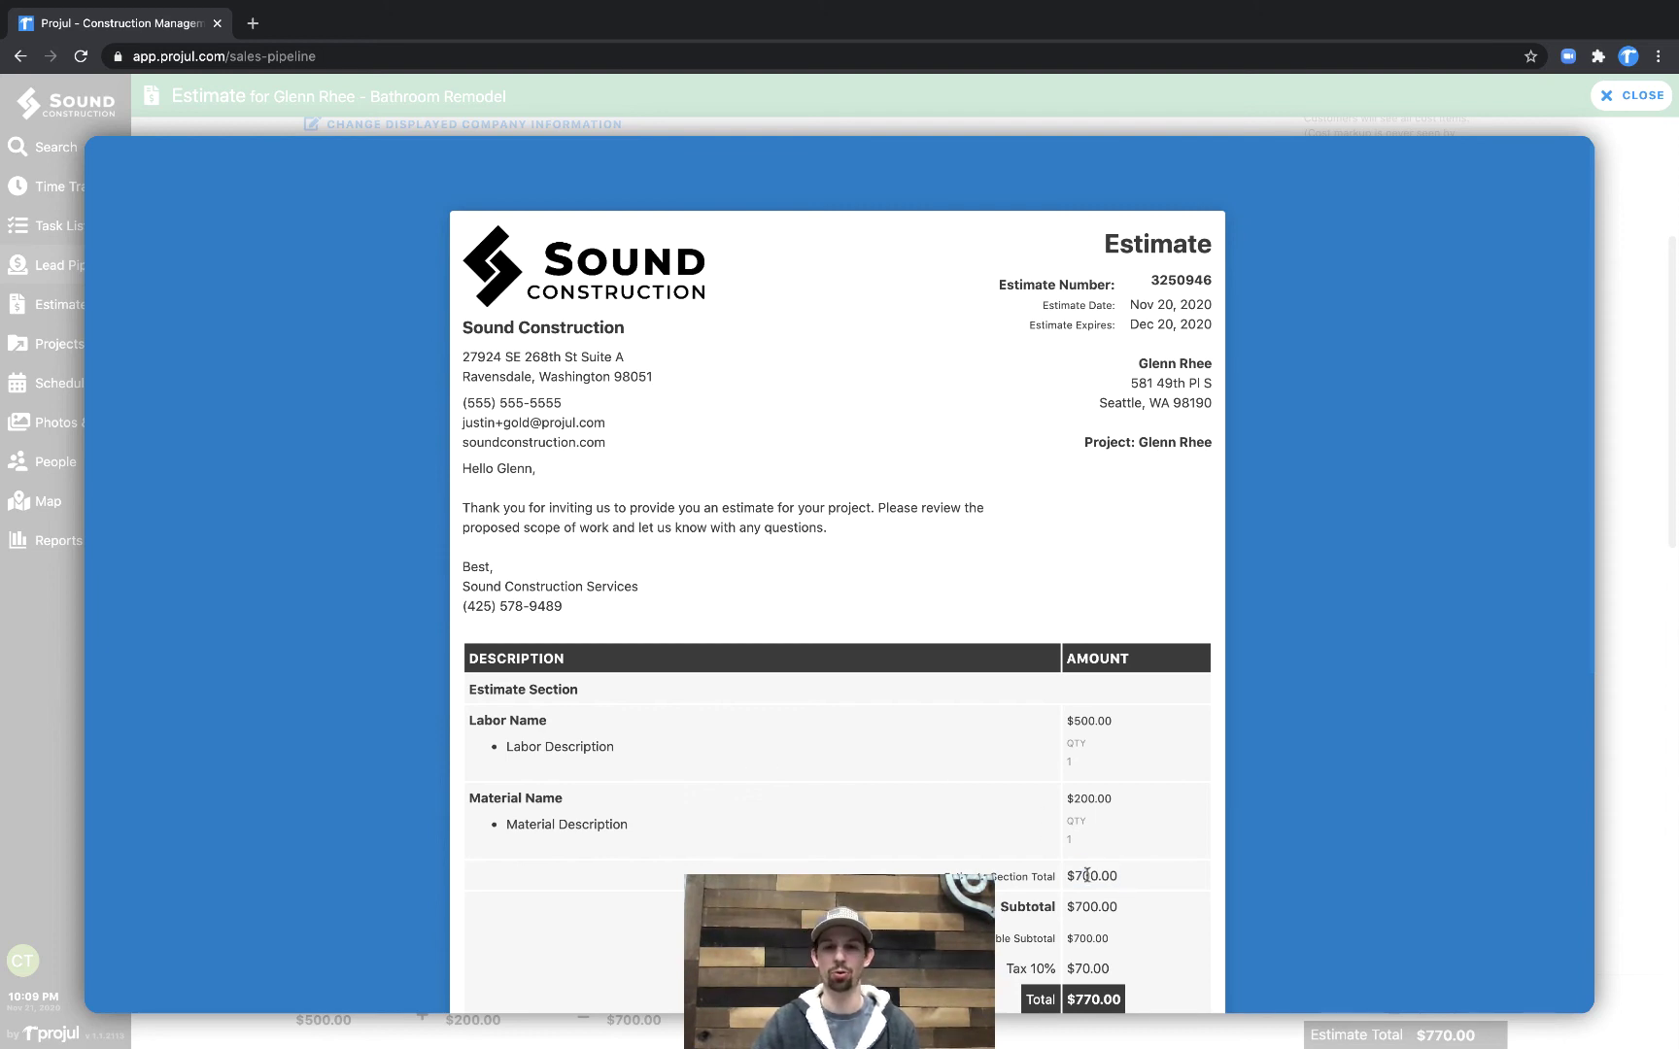
pyautogui.scroll(-2, 1005, 867)
pyautogui.scroll(-5, 1001, 865)
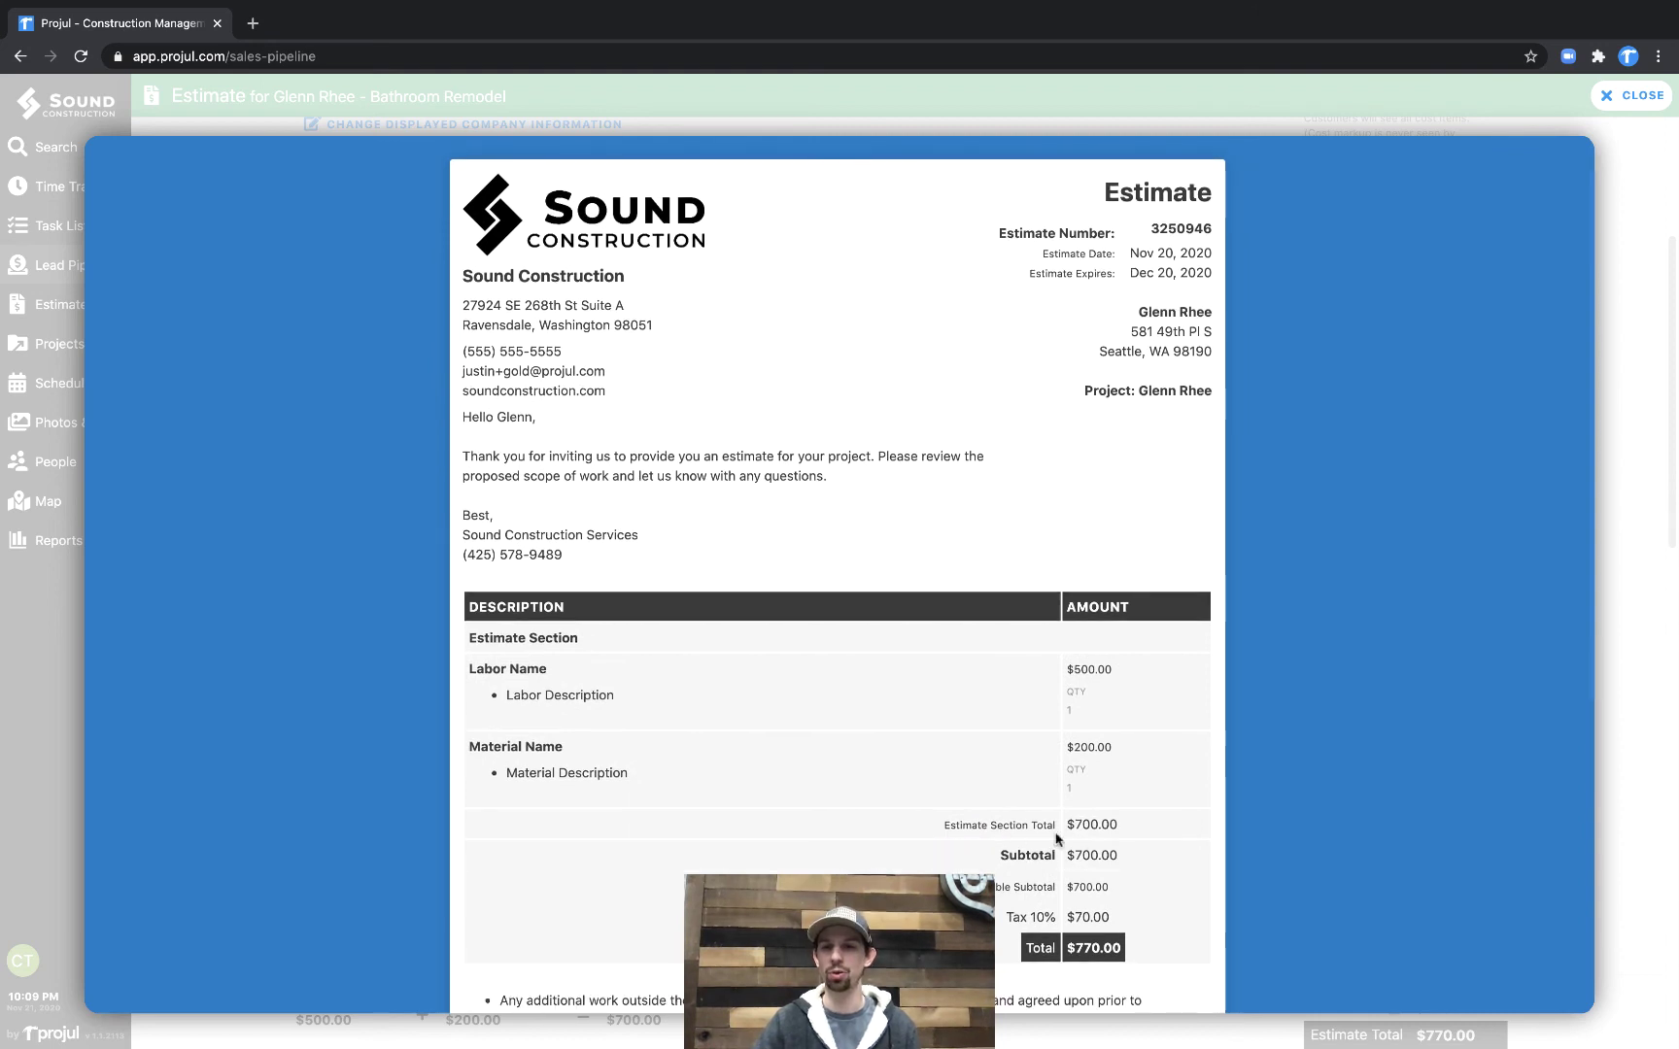
pyautogui.scroll(-8, 1125, 855)
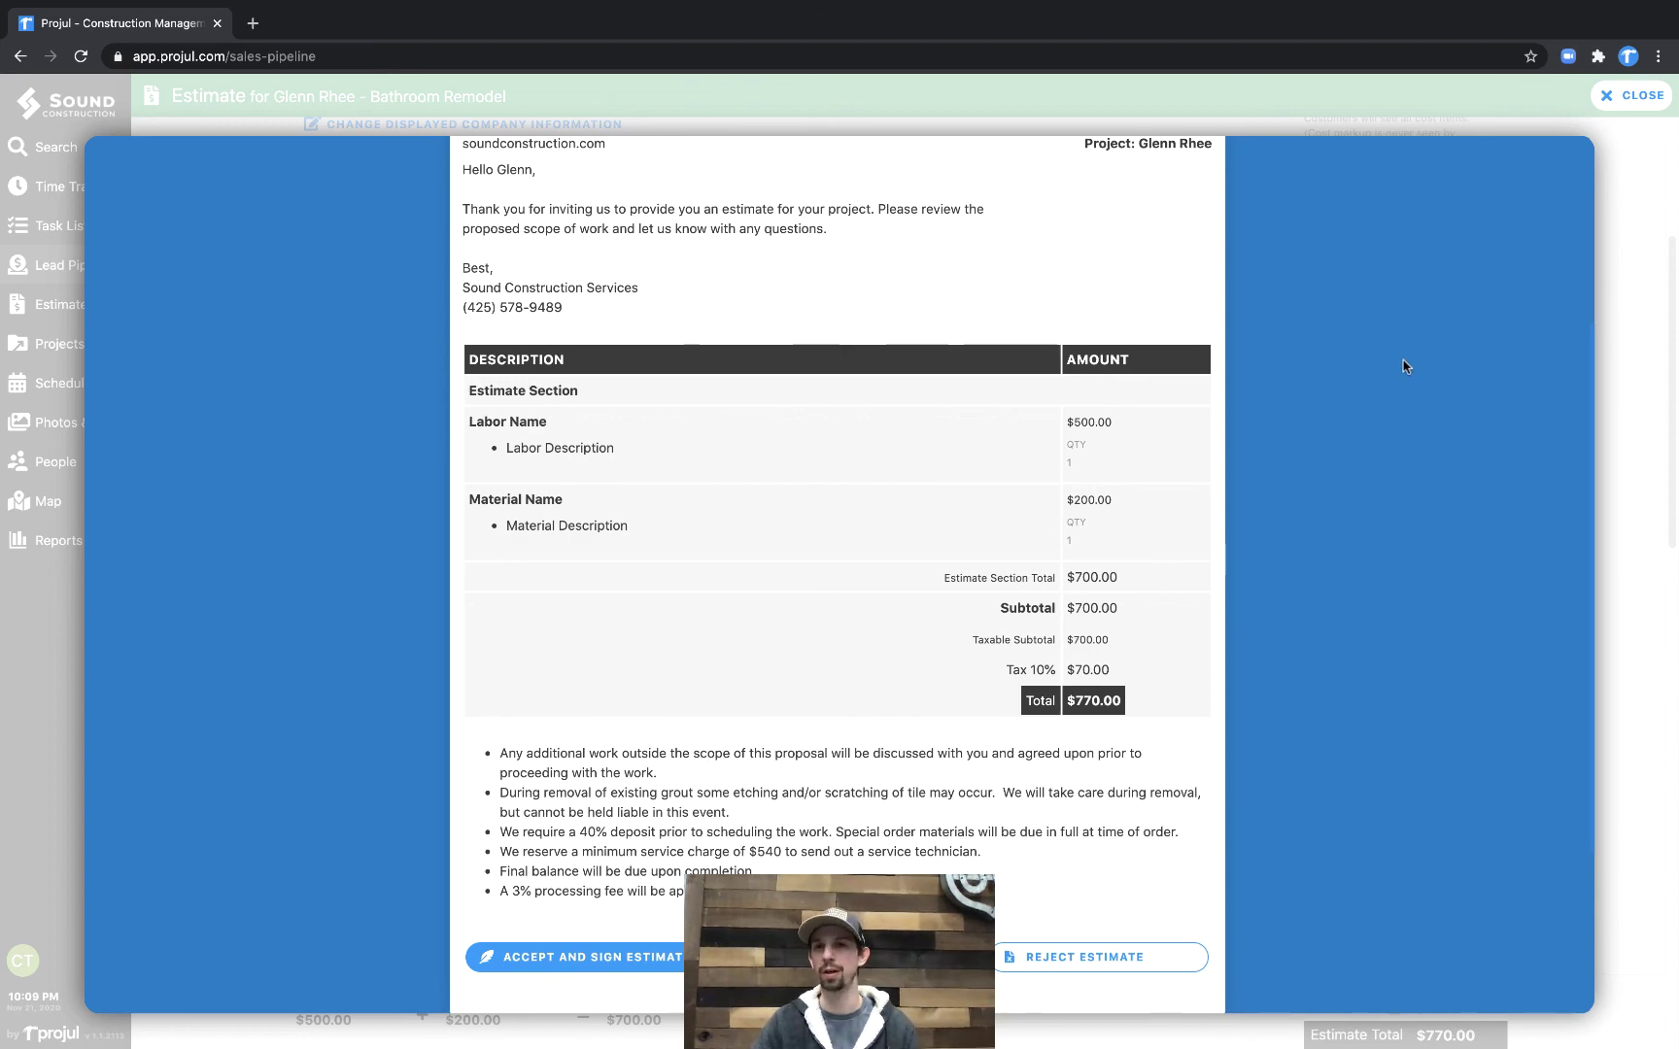
pyautogui.click(1632, 95)
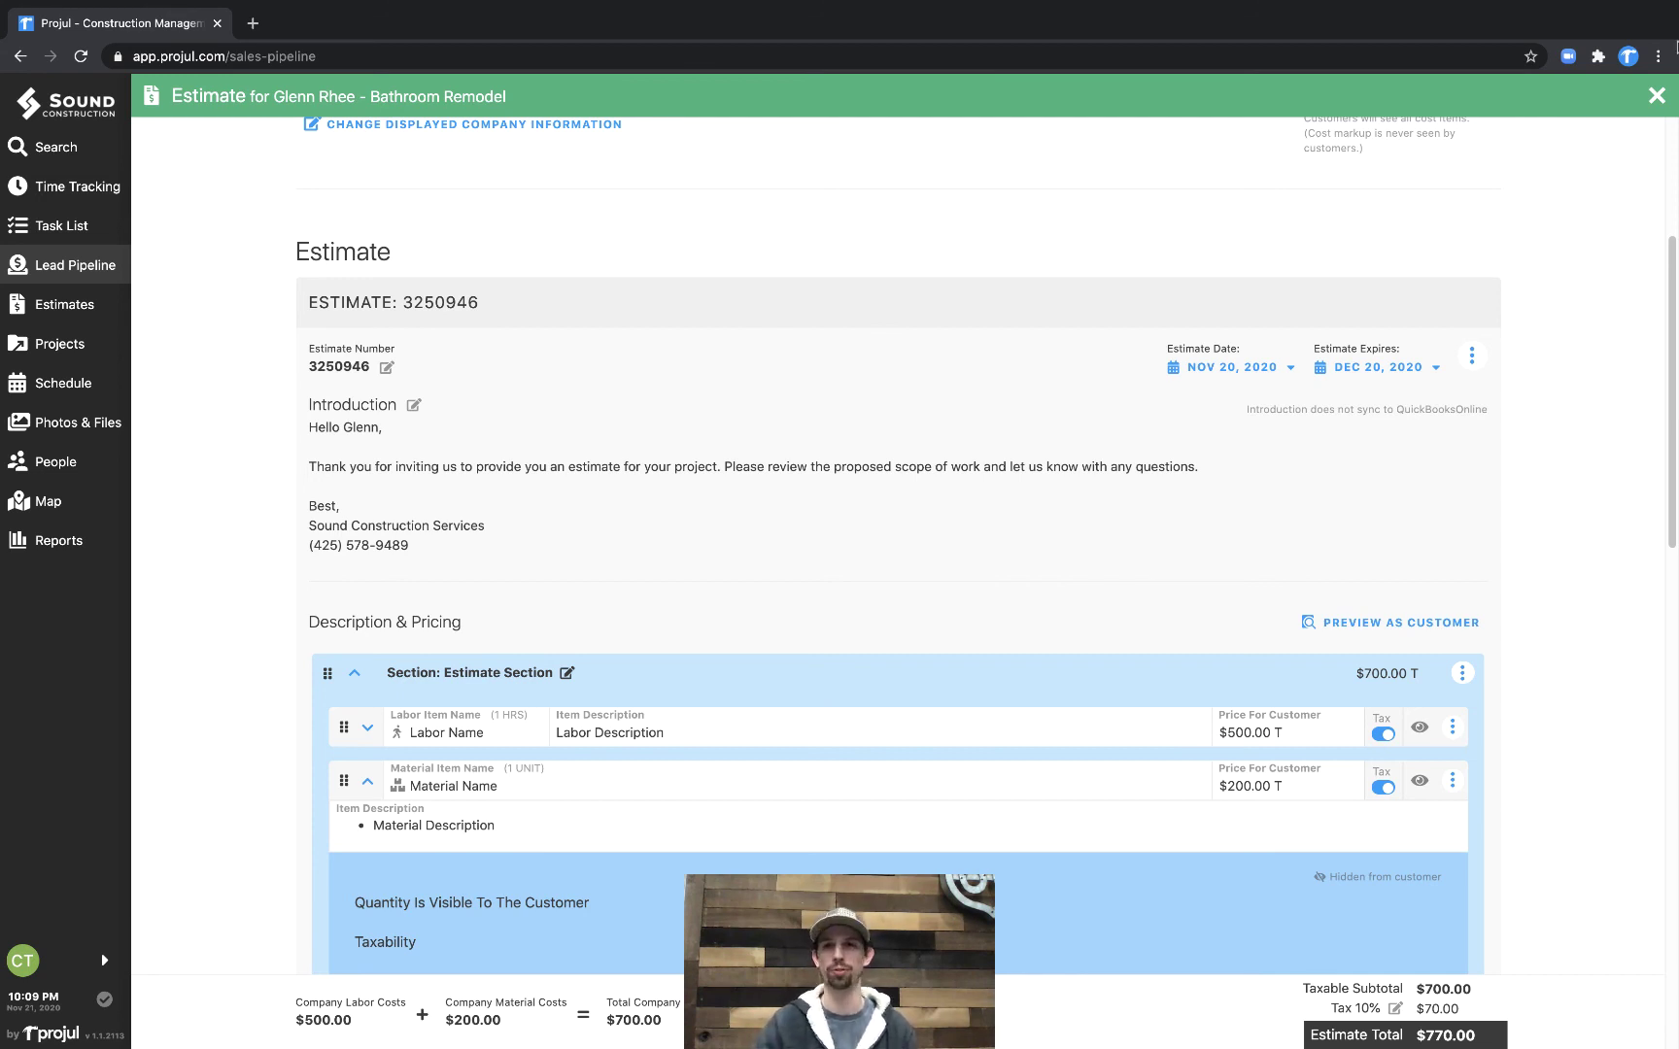
pyautogui.click(1656, 95)
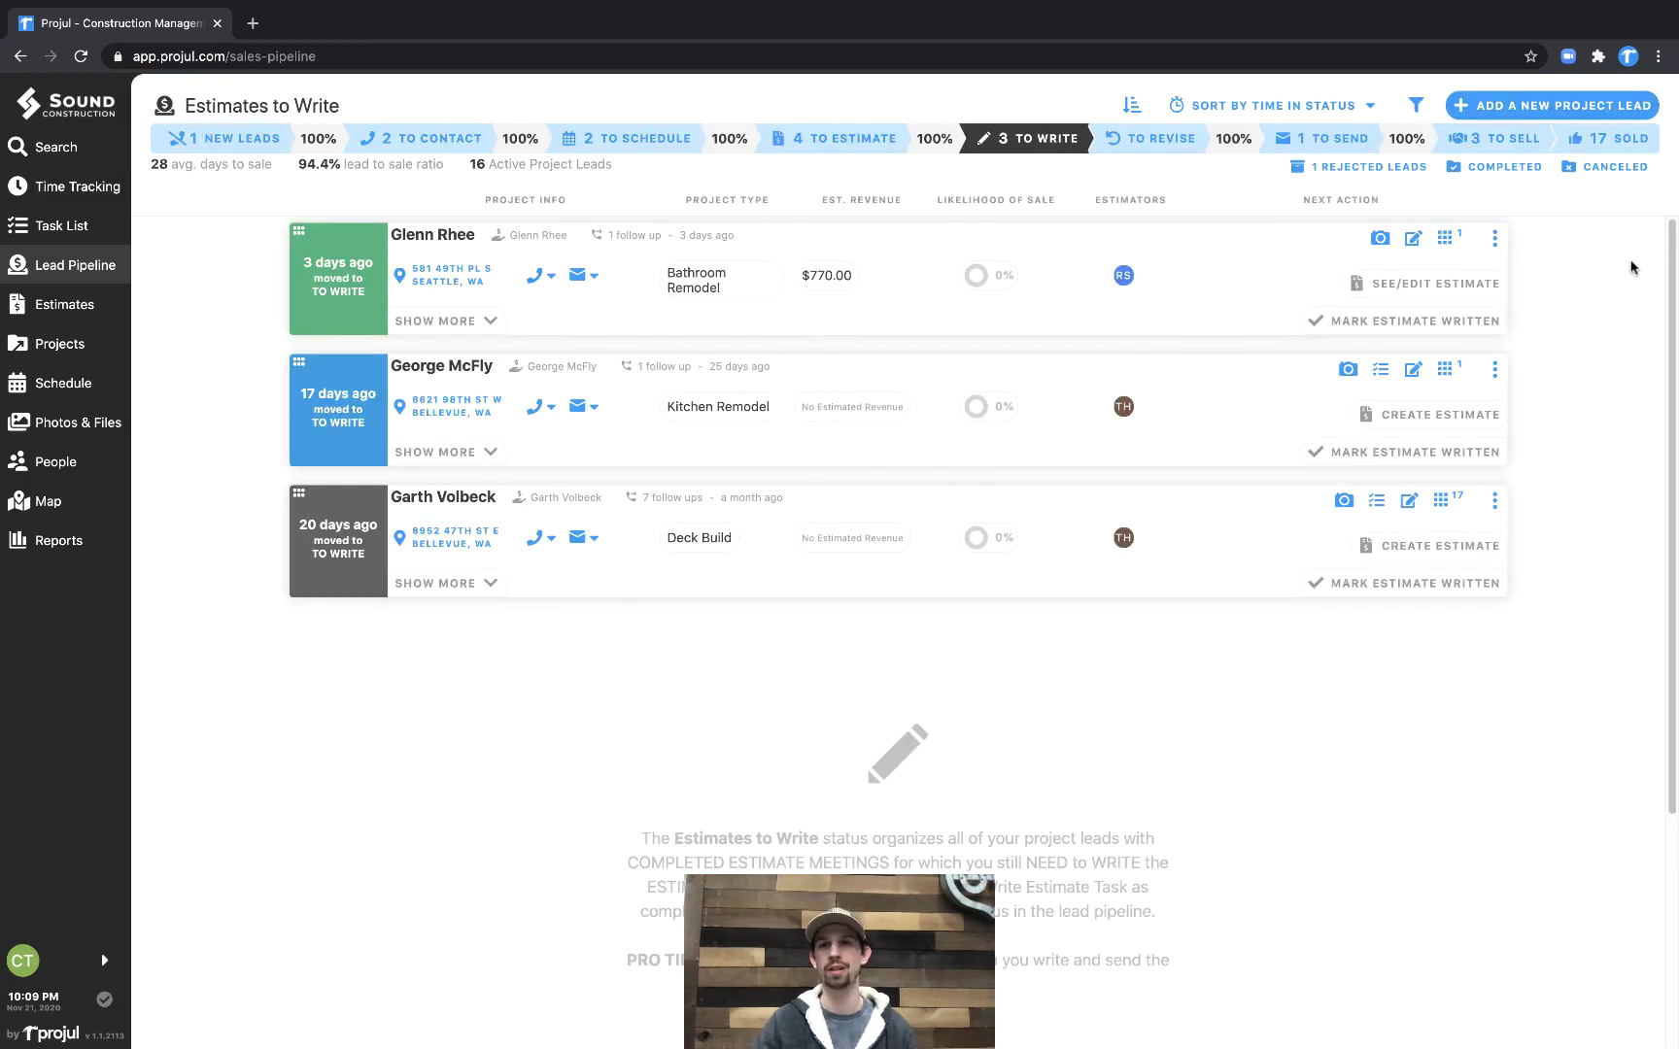